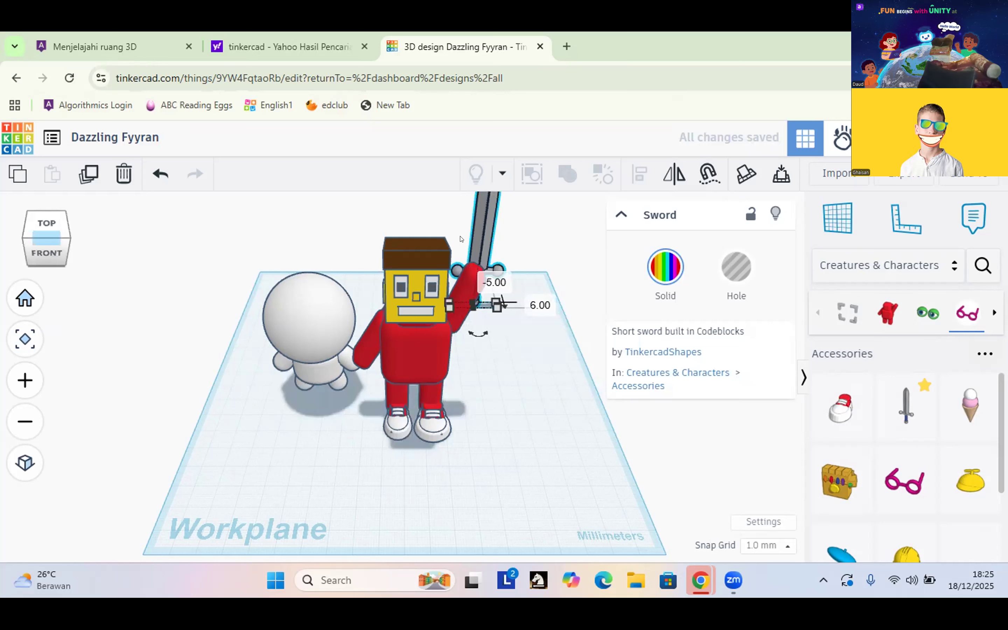
# Move the sword away from the red character's raised hand and stand it beside the white character
pyautogui.click(48, 224)
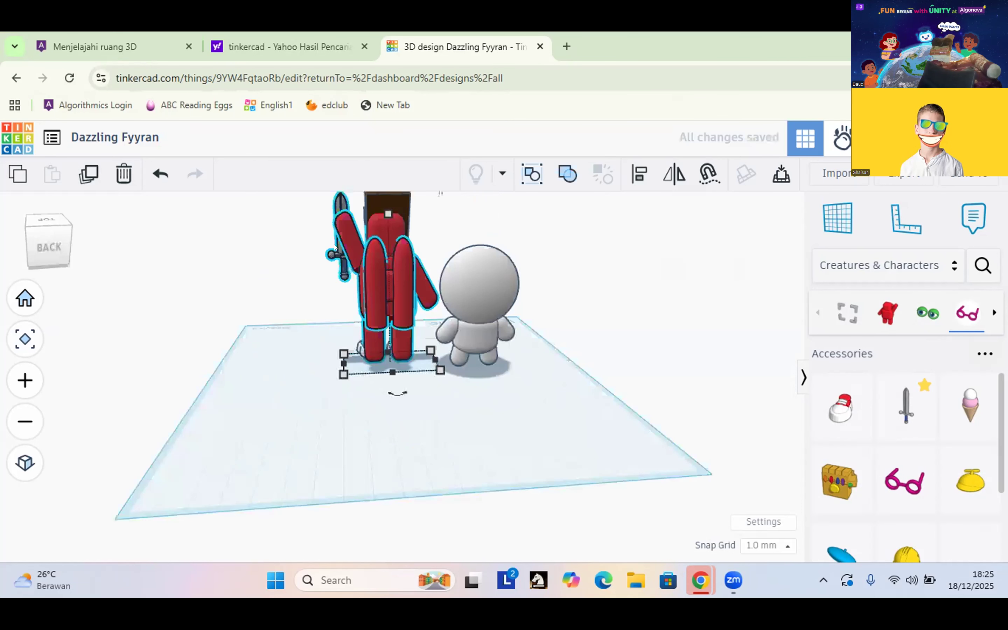
pyautogui.keyDown('shift'); pyautogui.click(335, 257); pyautogui.keyUp('shift')
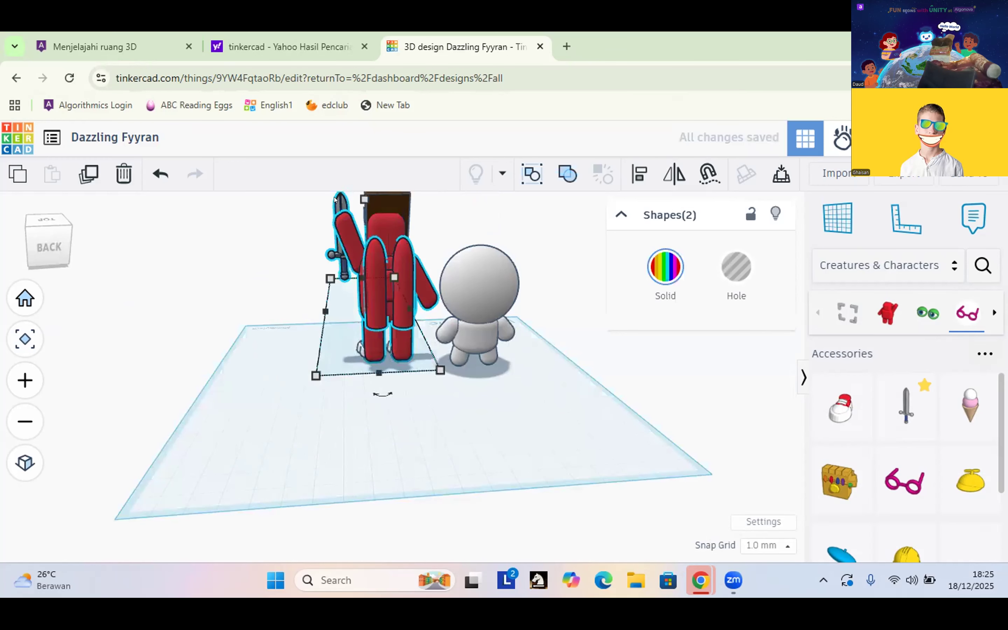
pyautogui.moveTo(335, 199); pyautogui.dragTo(358, 247)
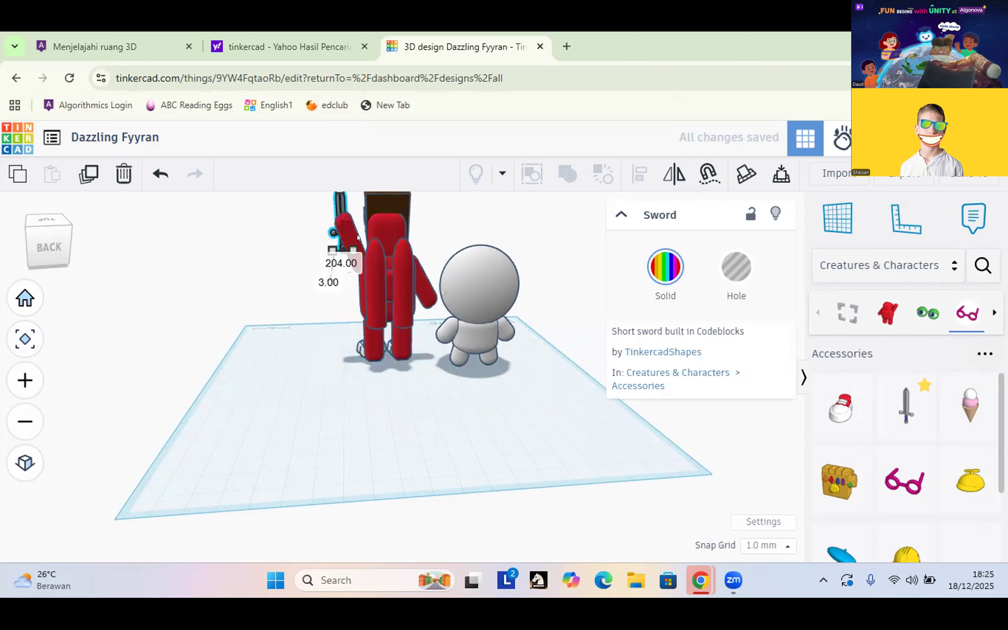
pyautogui.click(378, 238)
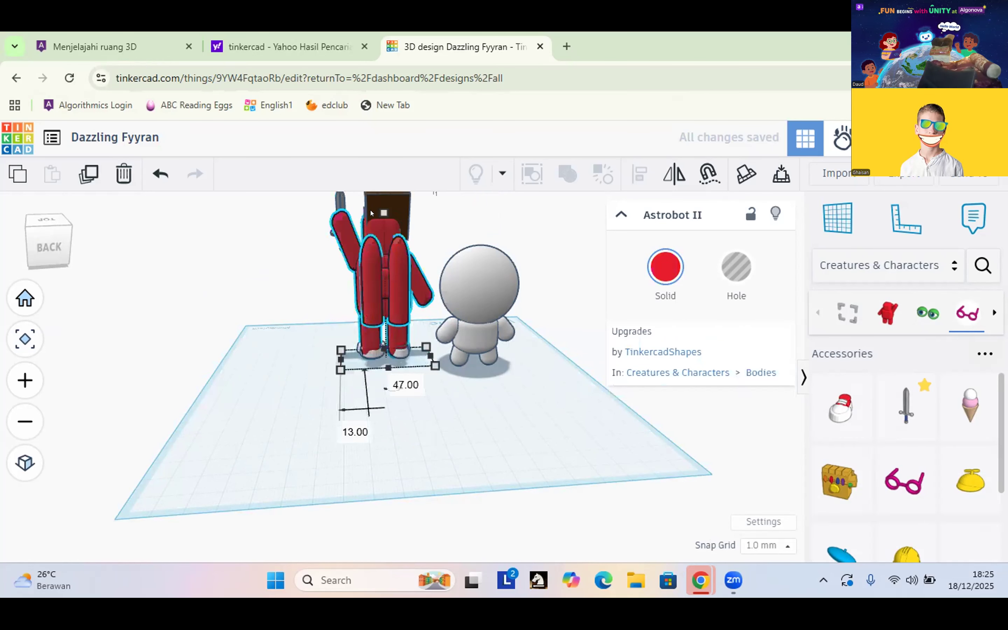
pyautogui.click(341, 202)
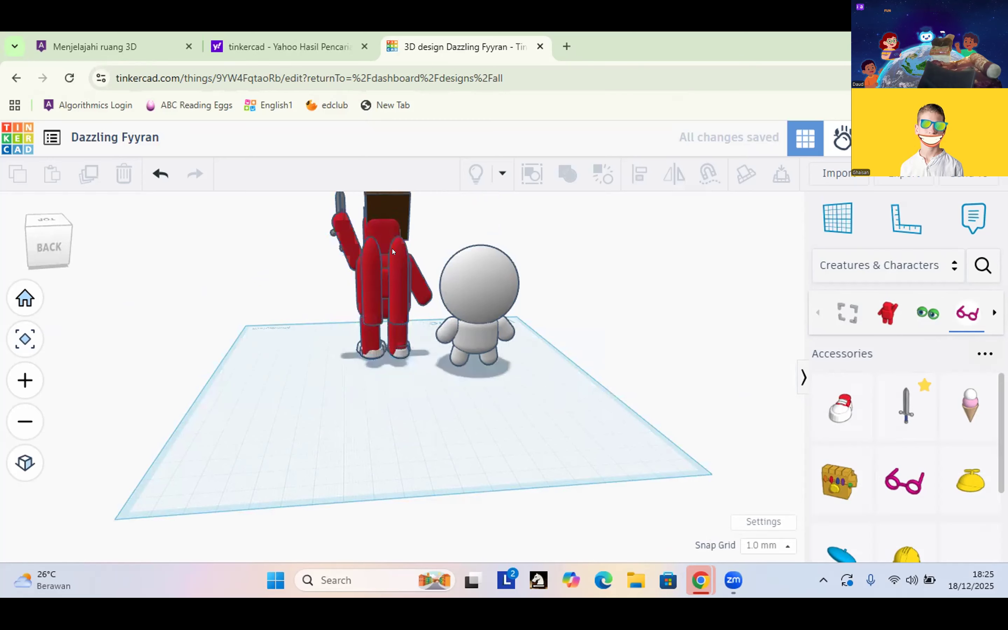
pyautogui.moveTo(392, 252); pyautogui.dragTo(309, 235)
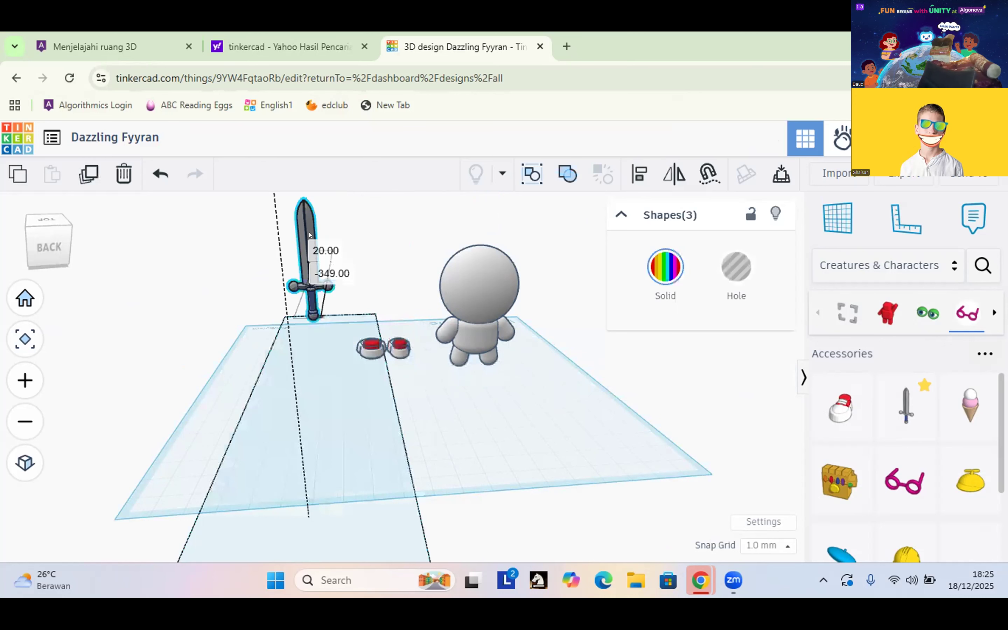
pyautogui.scroll(-2, 309, 234)
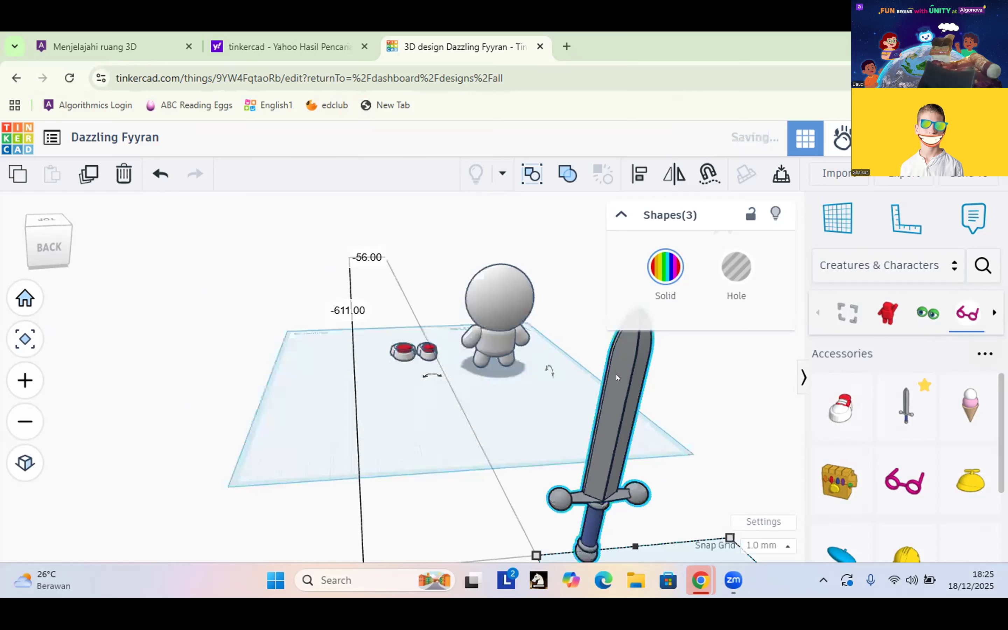
pyautogui.scroll(-2, 615, 374)
pyautogui.scroll(-1, 616, 377)
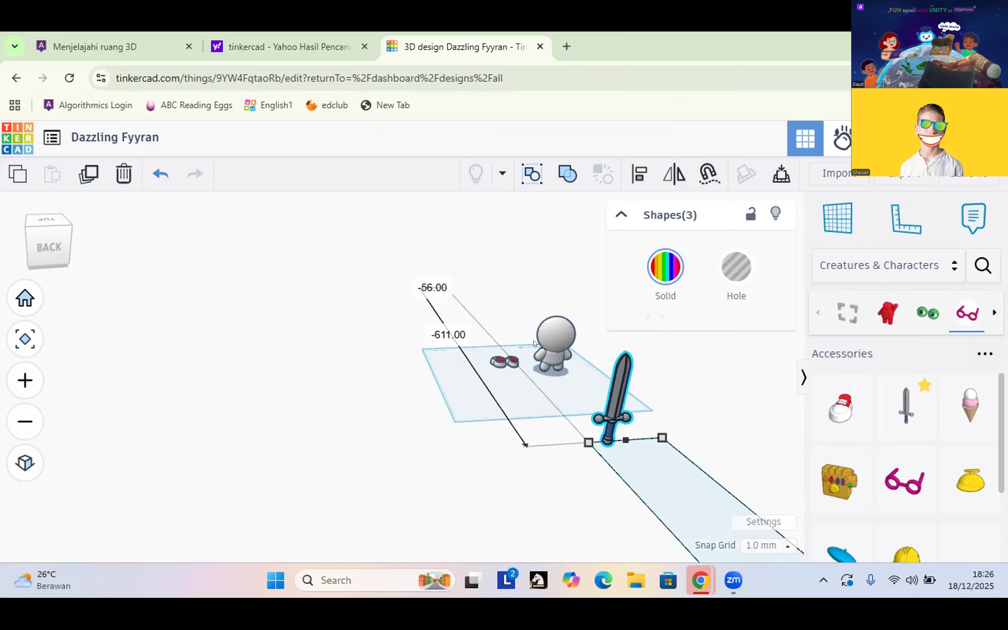
pyautogui.moveTo(534, 342); pyautogui.dragTo(535, 343)
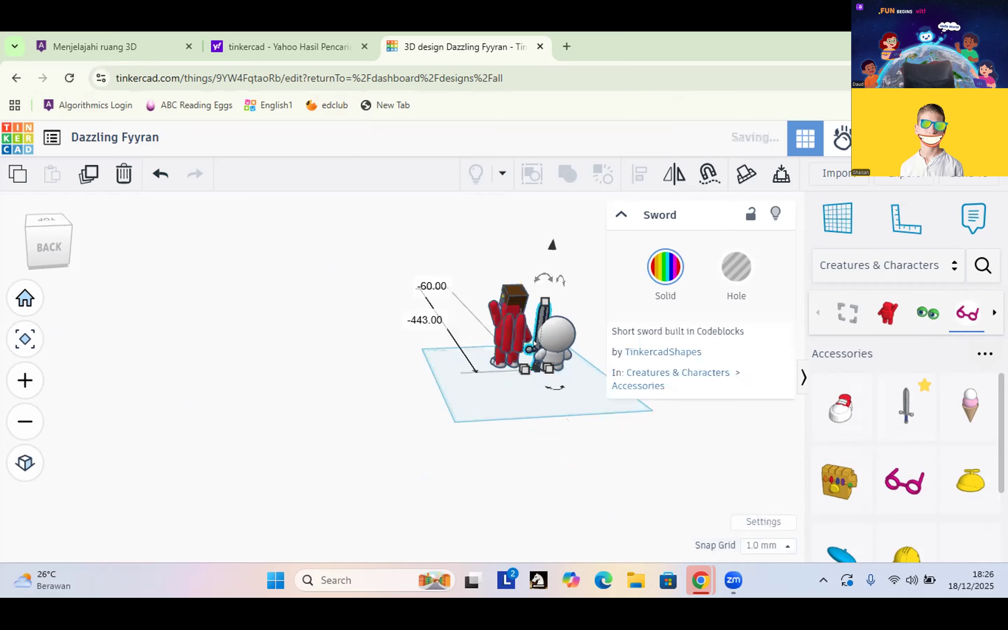
# Place an Ice Cream Cone accessory at the red character's raised hand and adjust its position there
pyautogui.click(970, 407)
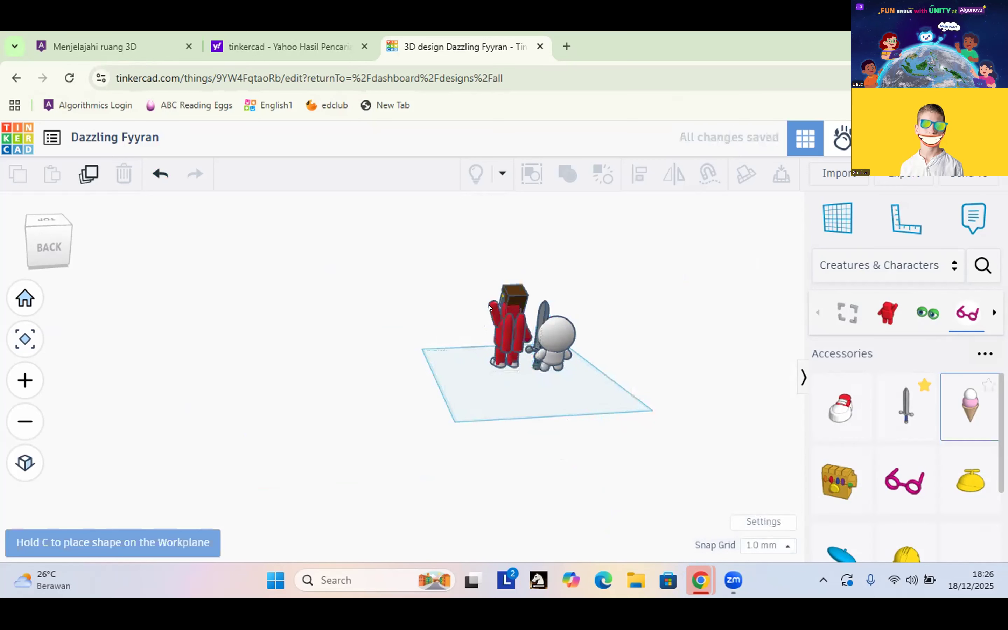
pyautogui.click(488, 307)
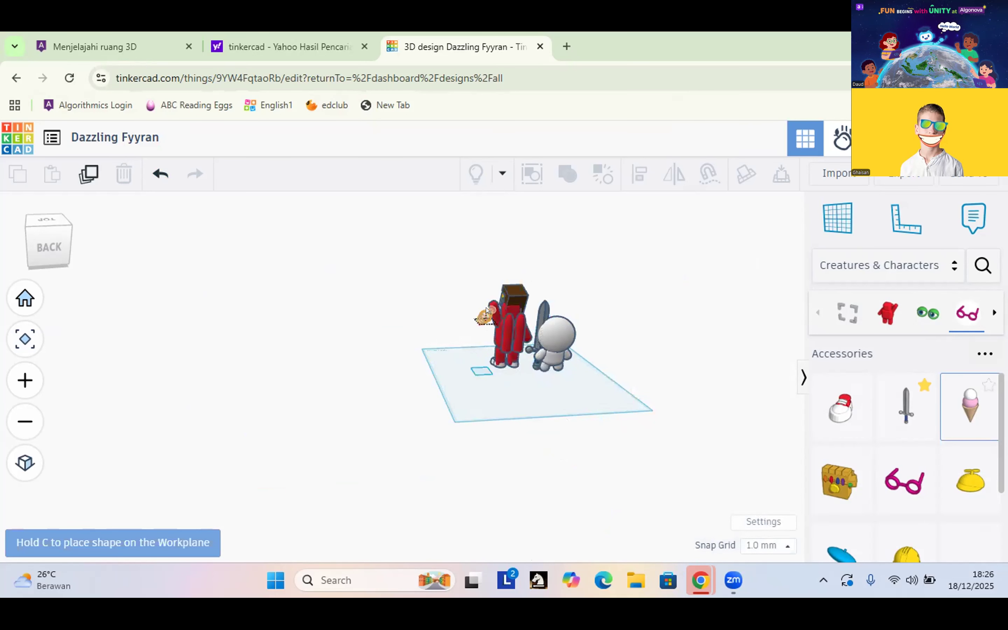
pyautogui.scroll(3, 487, 309)
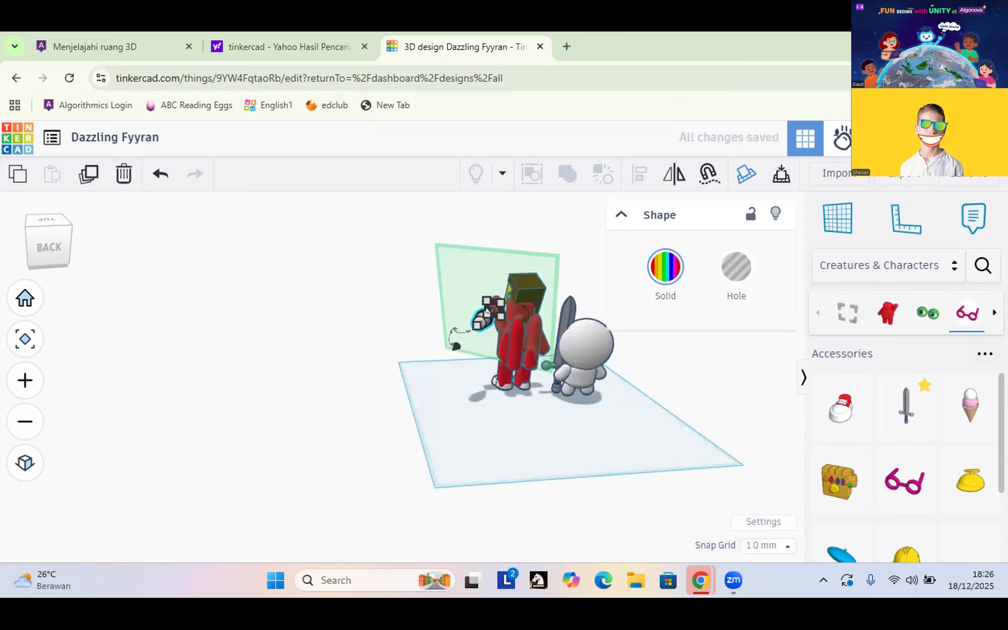
pyautogui.moveTo(486, 311); pyautogui.dragTo(429, 308)
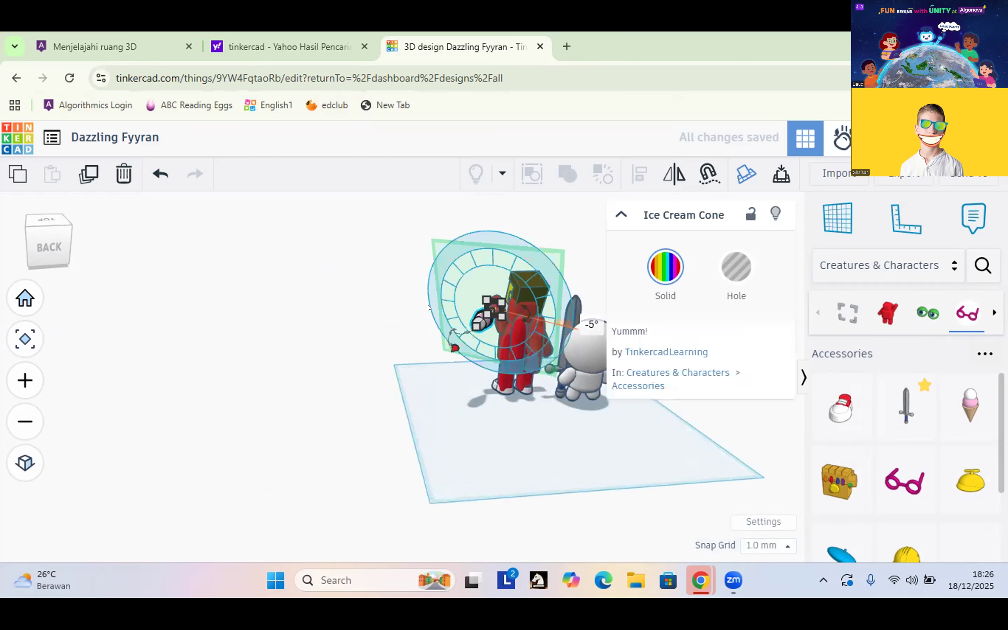
pyautogui.moveTo(428, 308); pyautogui.dragTo(429, 308)
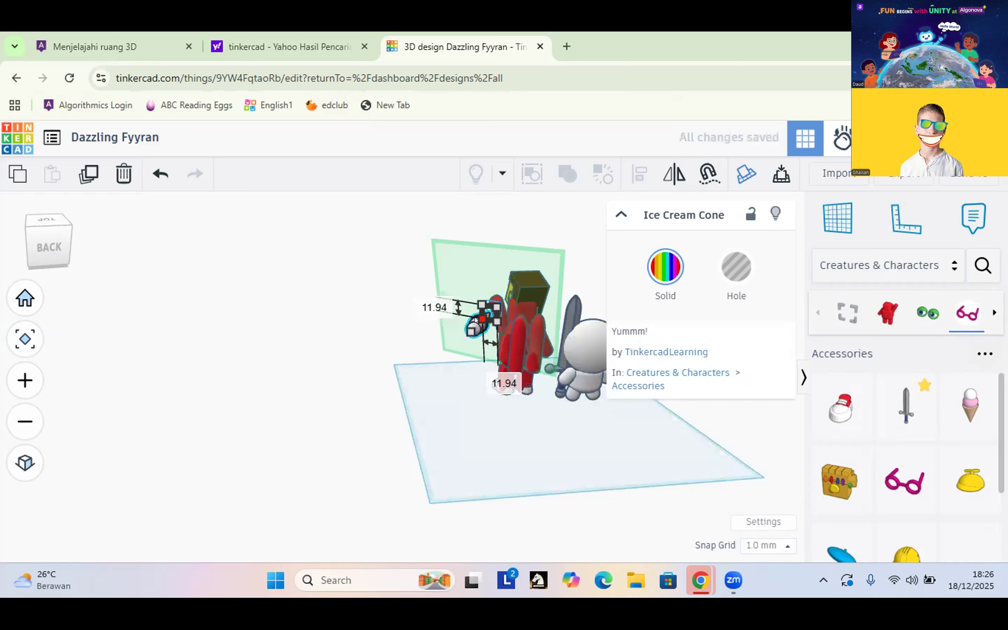
pyautogui.click(650, 431)
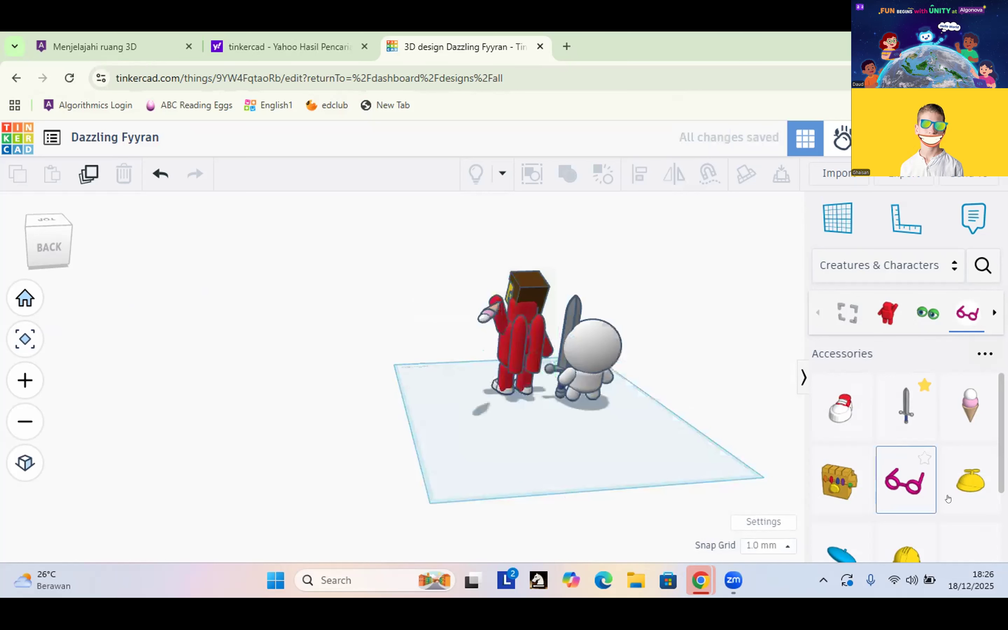
# Put the yellow hard hat from the accessories on the white character's head
pyautogui.scroll(-1, 878, 477)
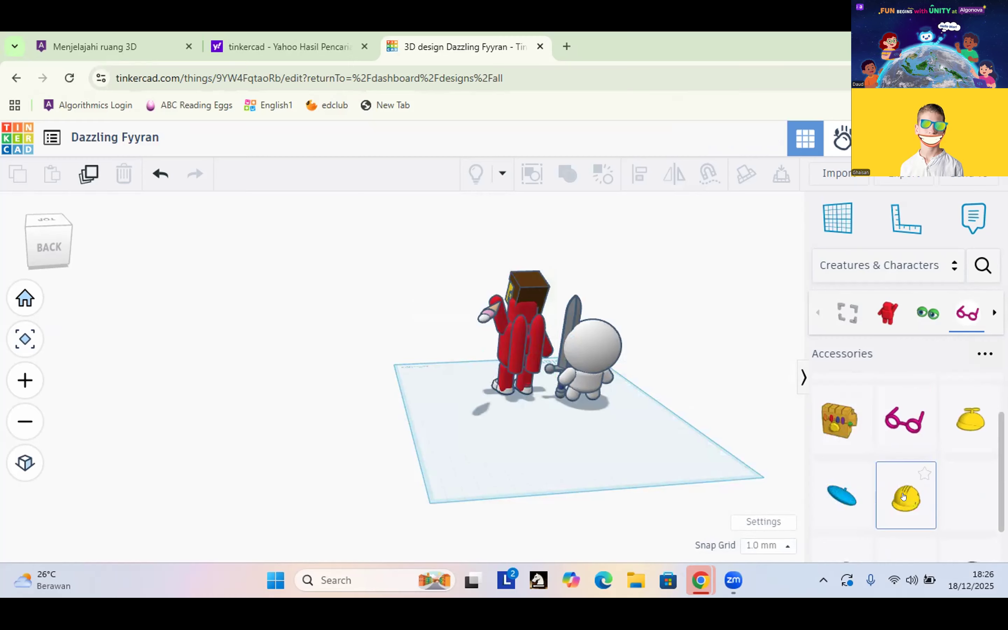
pyautogui.moveTo(819, 415); pyautogui.dragTo(602, 333)
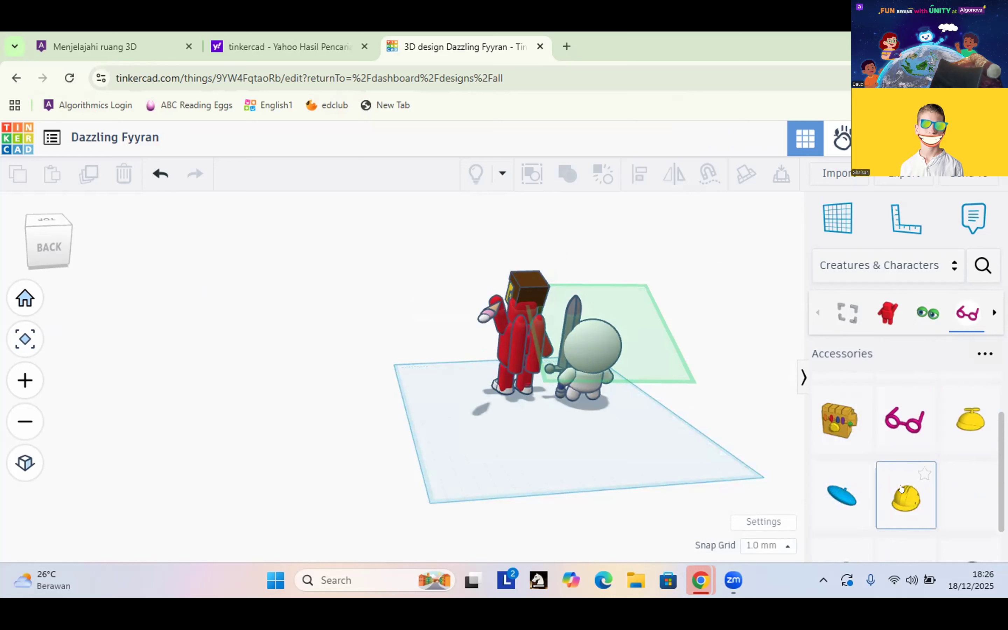
pyautogui.moveTo(900, 487); pyautogui.dragTo(652, 343)
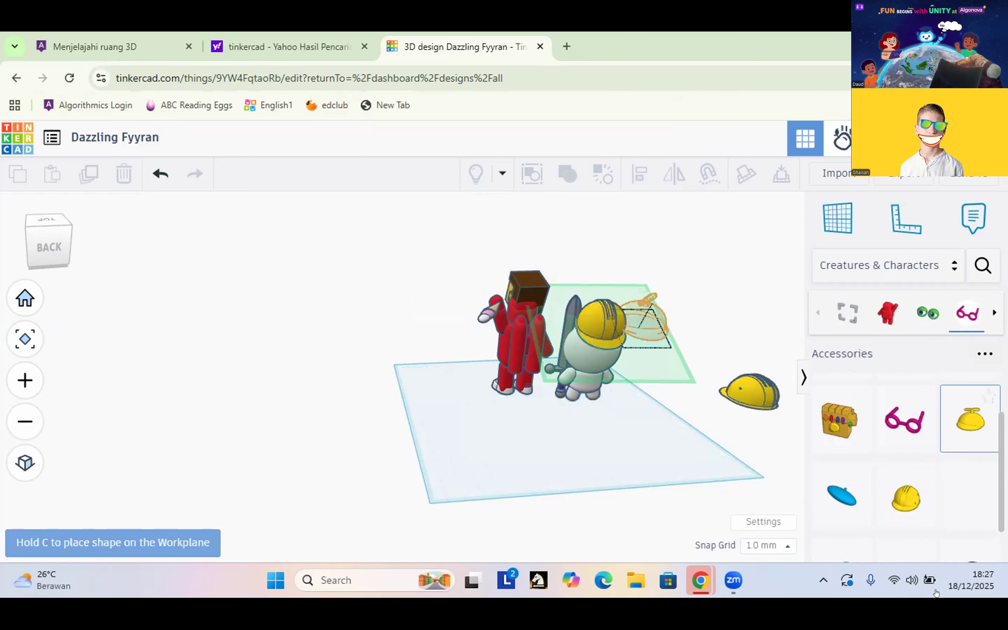
# Delete the spare hard hat and the beanie placed outside the workplane
pyautogui.moveTo(644, 328); pyautogui.dragTo(741, 388)
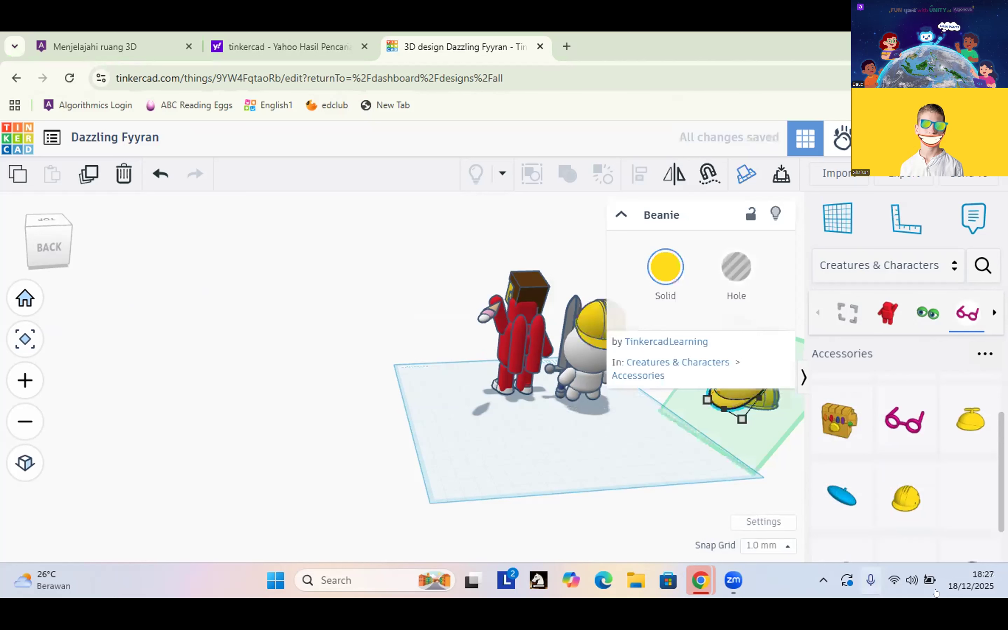
pyautogui.click(768, 416)
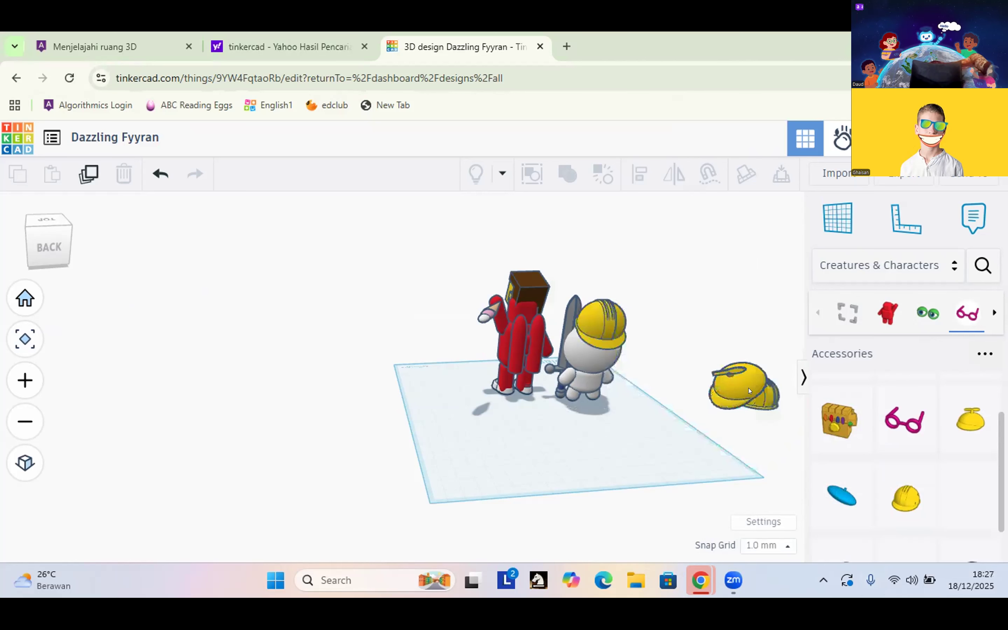
pyautogui.click(749, 390)
pyautogui.press('Delete')
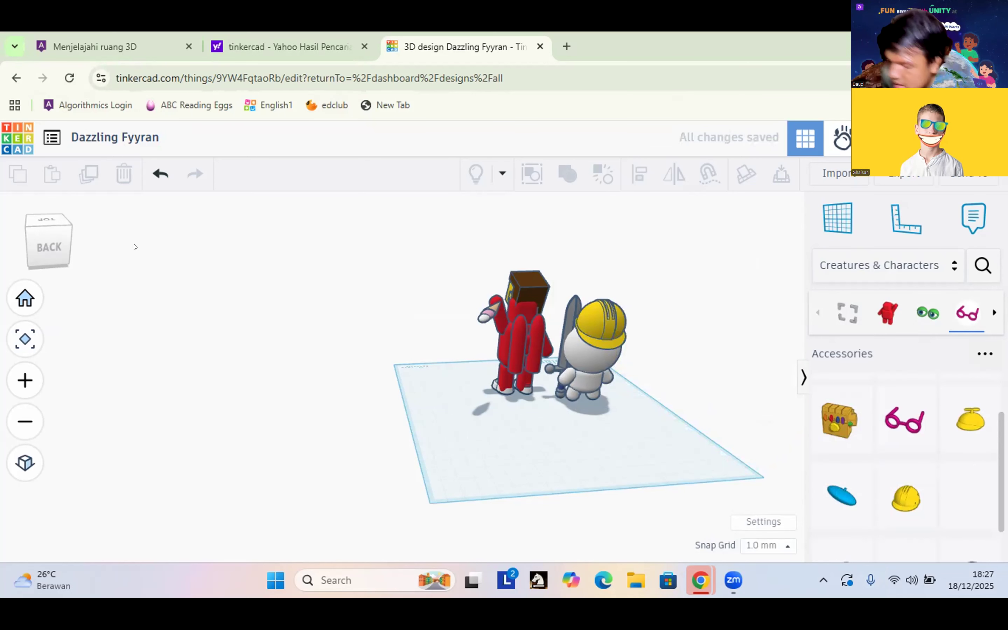
# Export everything in the design as an .SVG file
pyautogui.moveTo(136, 247); pyautogui.dragTo(192, 240)
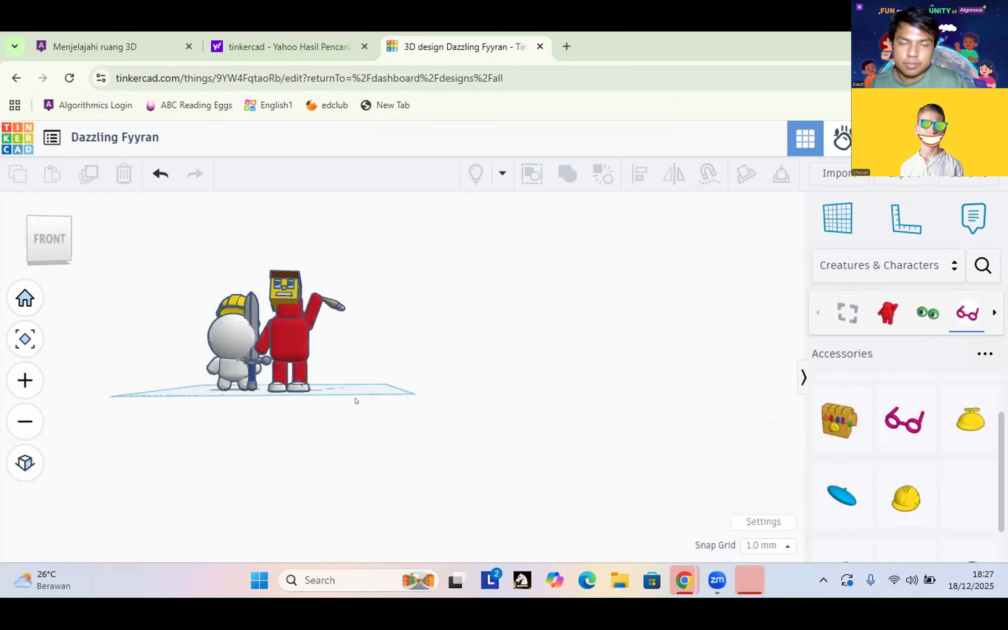
pyautogui.moveTo(355, 398); pyautogui.dragTo(356, 400, button='right')
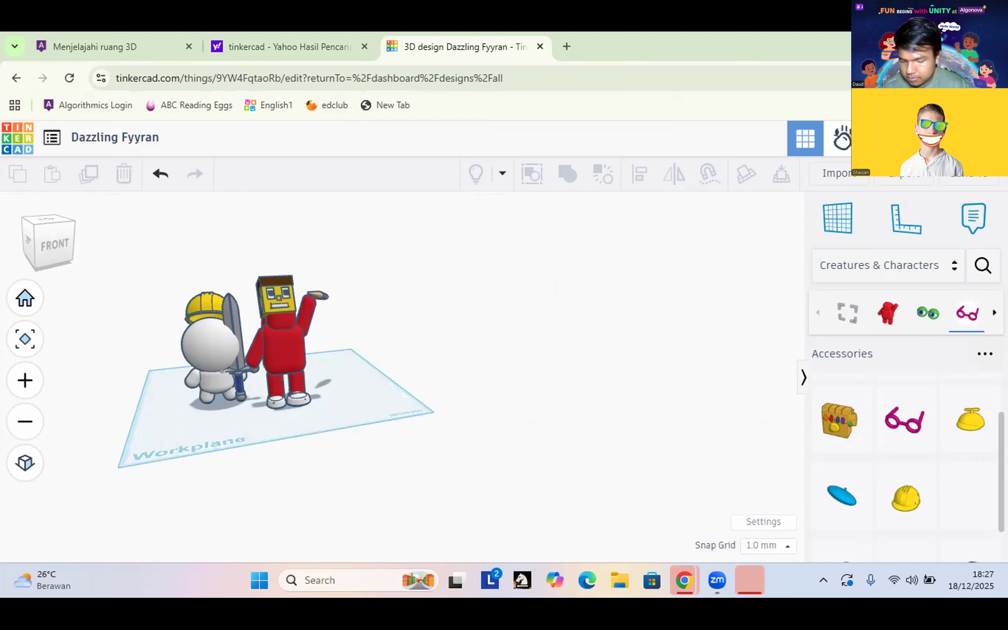
pyautogui.click(904, 171)
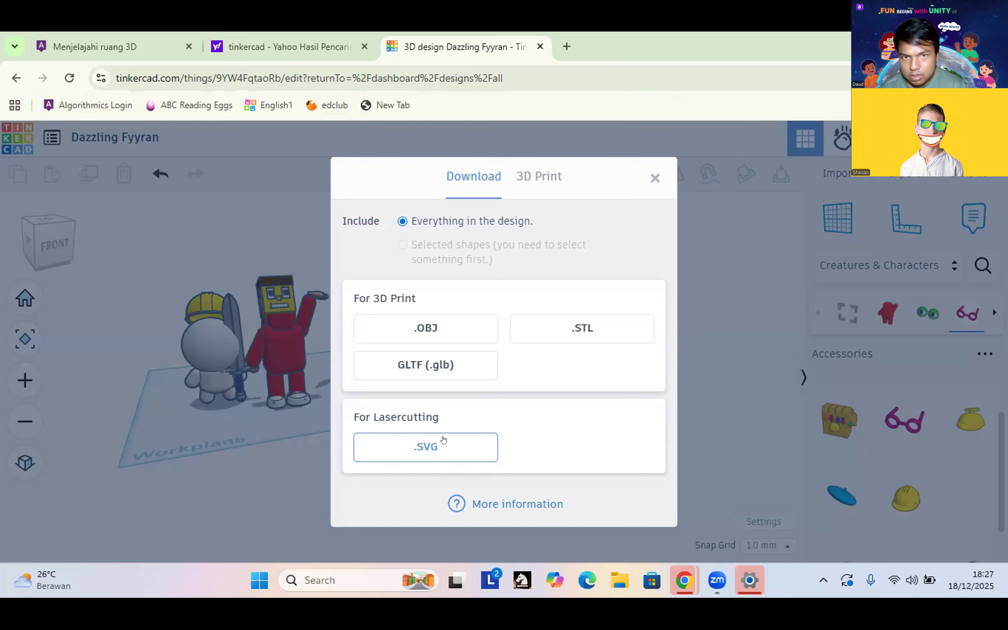
pyautogui.rightClick(465, 448)
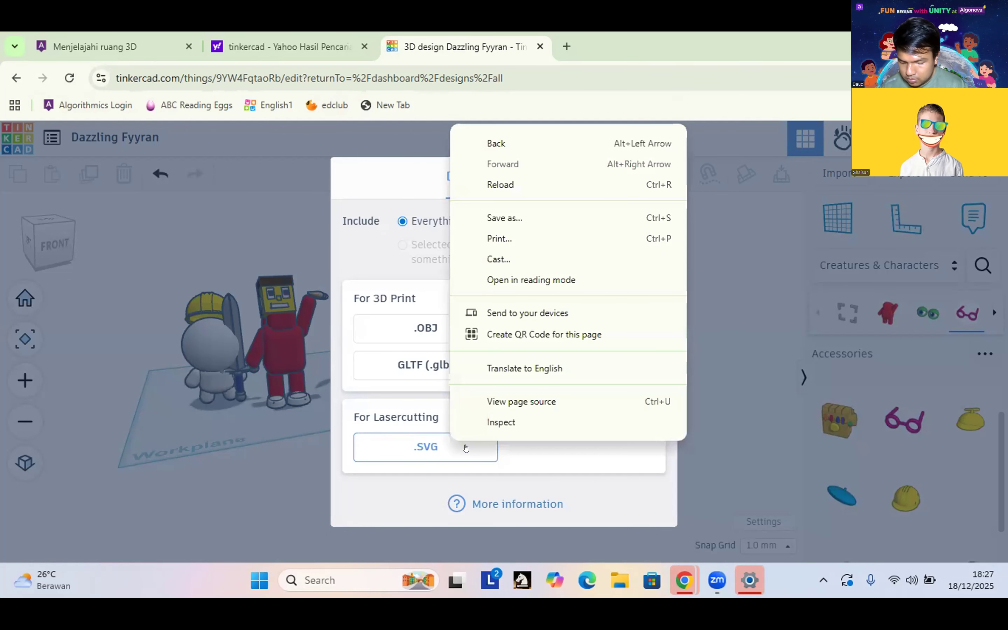
pyautogui.click(465, 448)
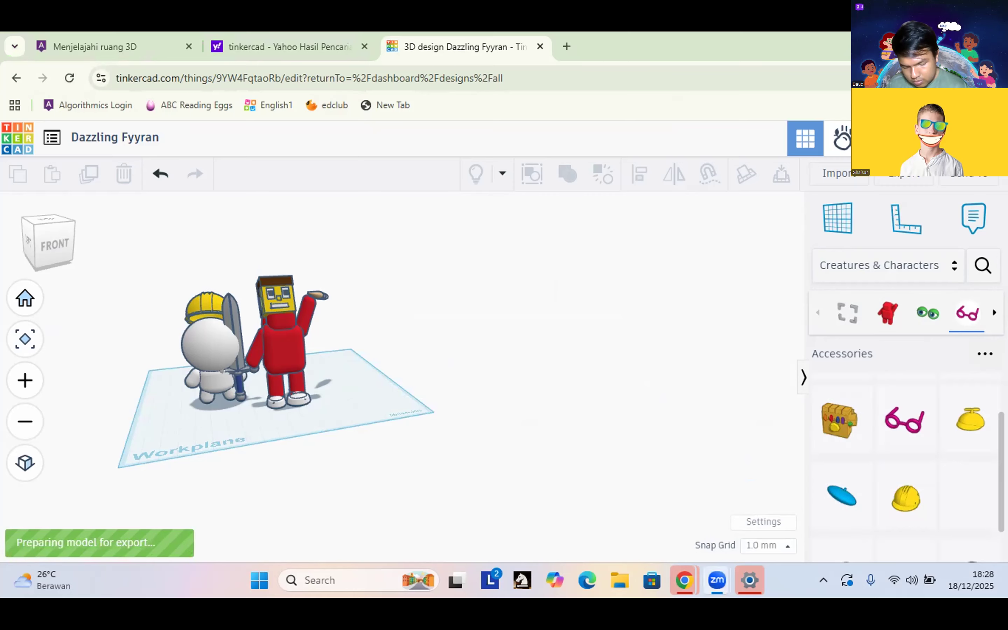
pyautogui.click(994, 78)
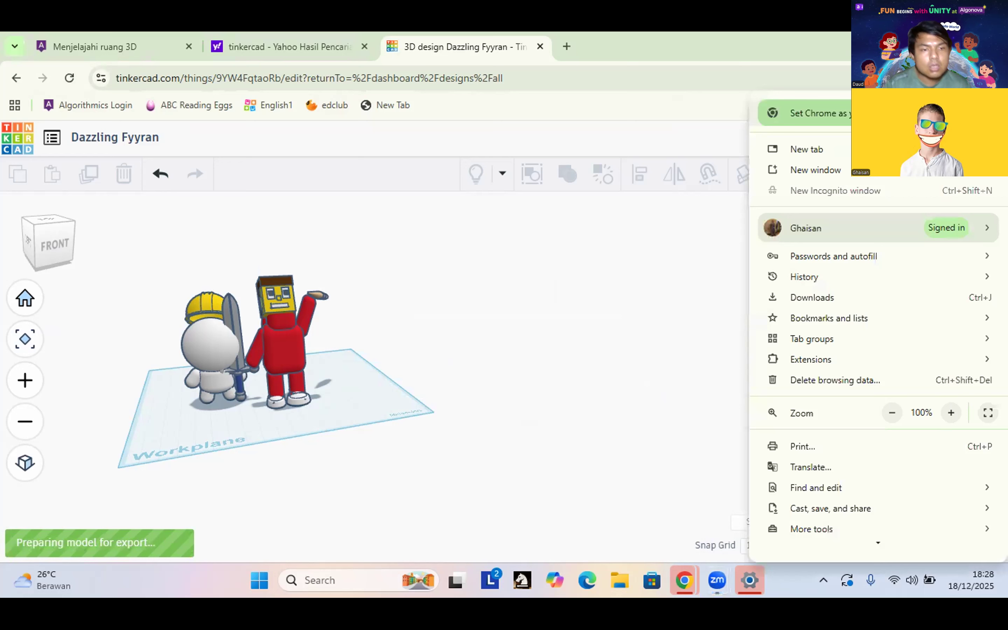
pyautogui.click(994, 78)
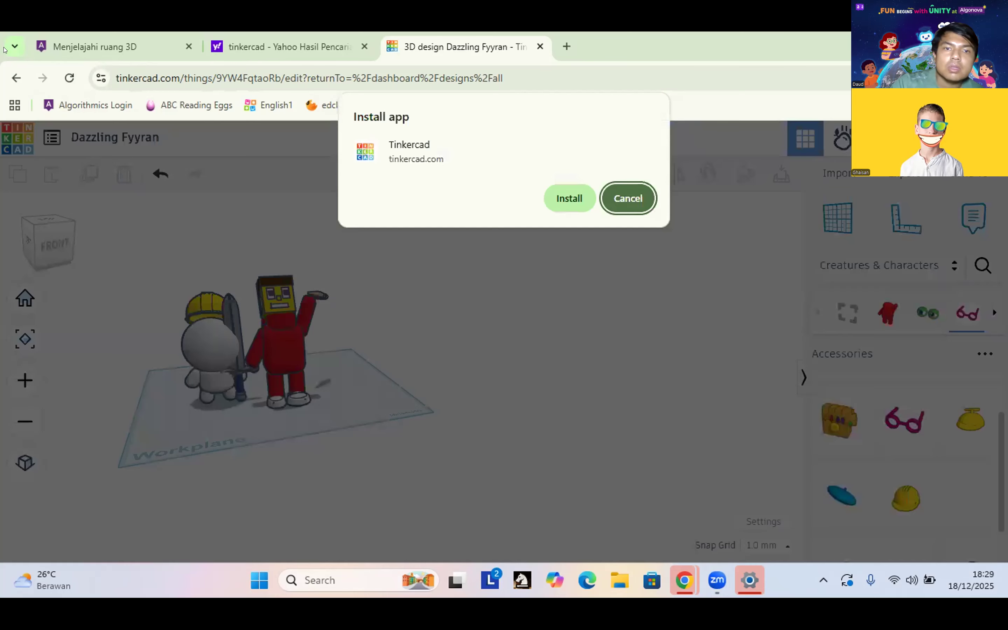
# Switch to the Algonova lesson and submit Dazzling Fyyran.svg for the character task
pyautogui.click(74, 47)
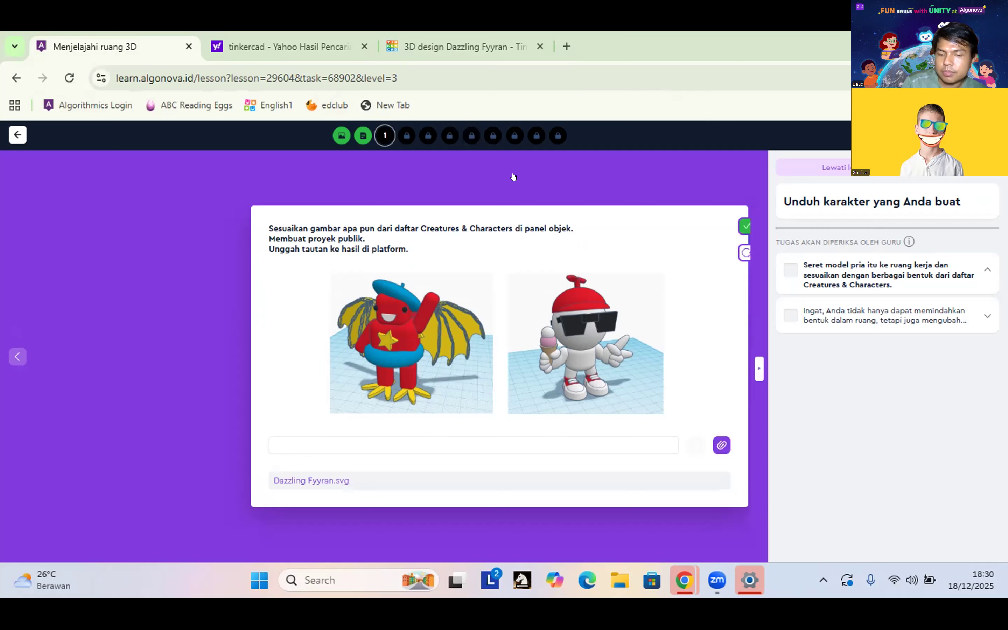
pyautogui.click(405, 132)
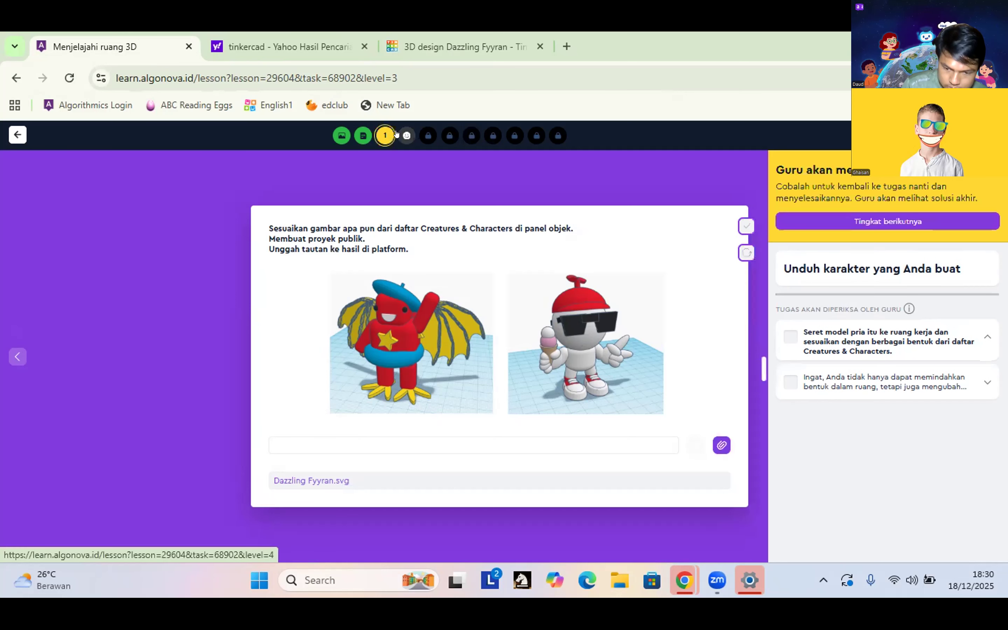
# Go to the 3D navigation self-assessment and answer it with the happy face
pyautogui.click(406, 140)
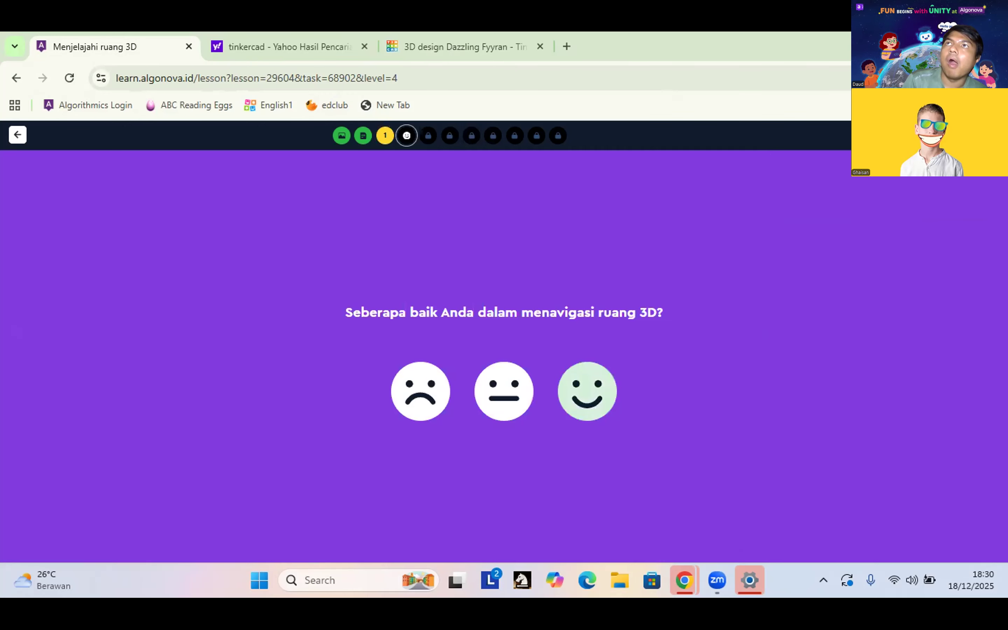
pyautogui.click(587, 390)
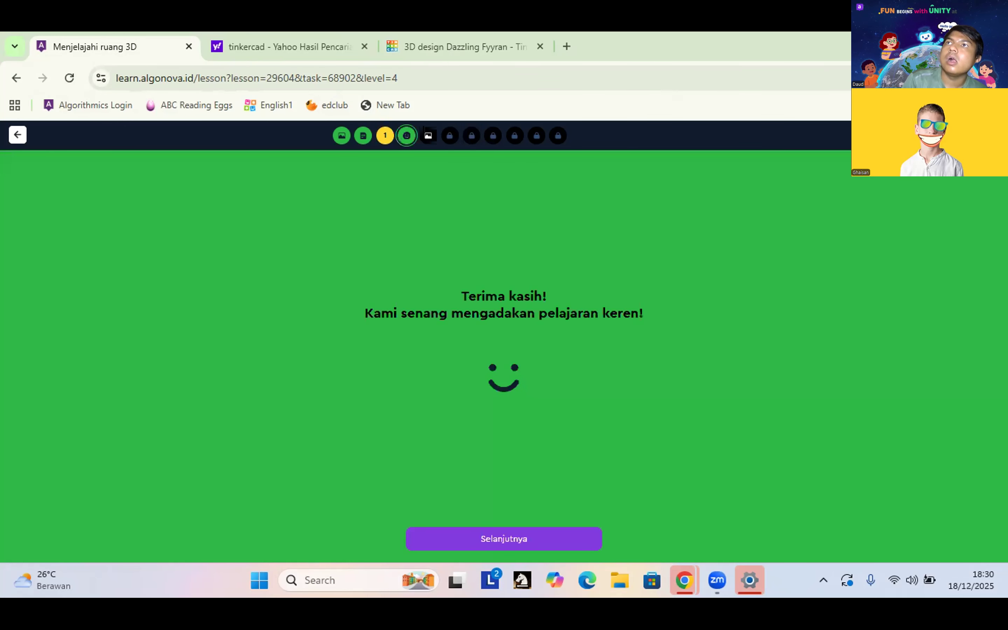
# Advance past the rabbit explanation to the assembly task and open its linked Tinkercad project of rabbit parts
pyautogui.click(556, 540)
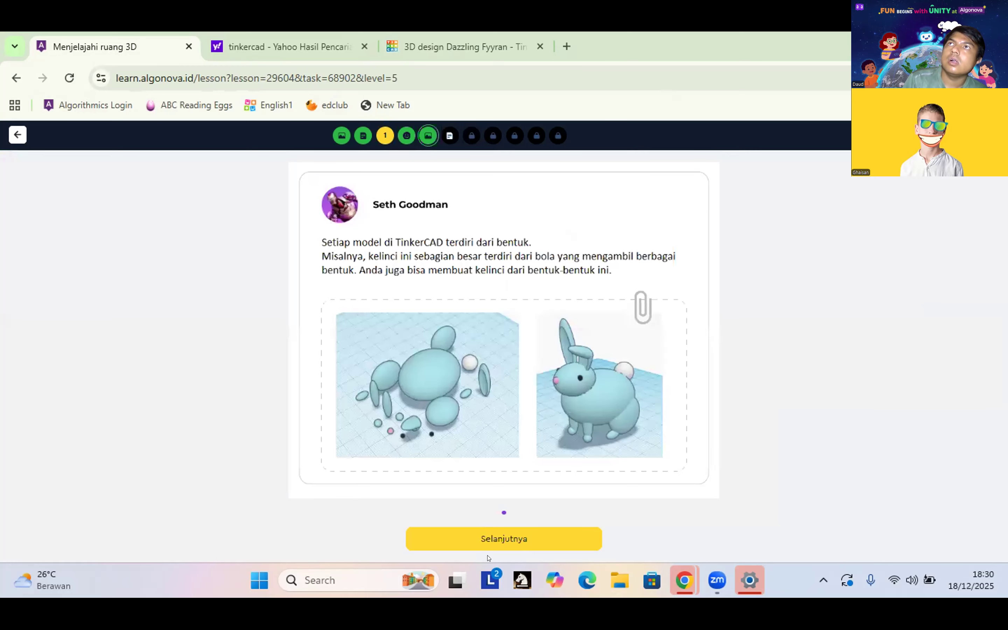
pyautogui.click(478, 534)
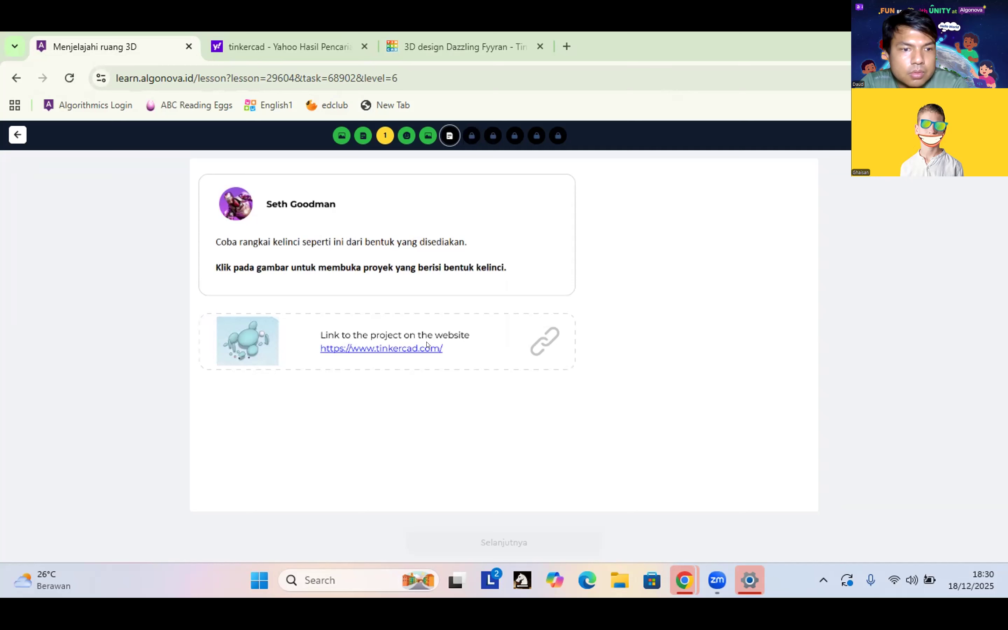
pyautogui.click(473, 344)
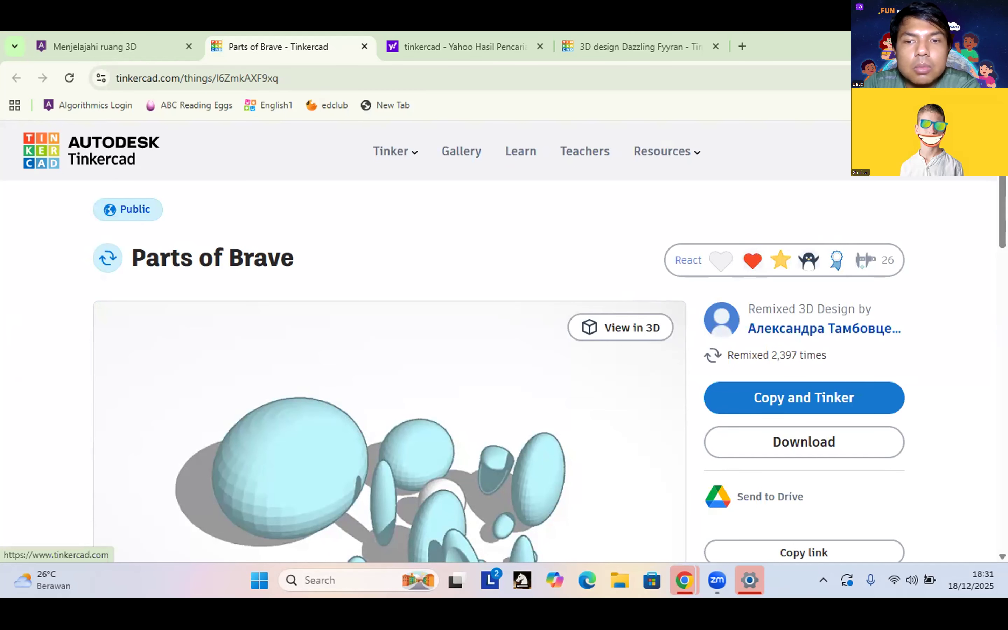
# Create an editable copy of the Parts of Brave design
pyautogui.scroll(-8, 863, 201)
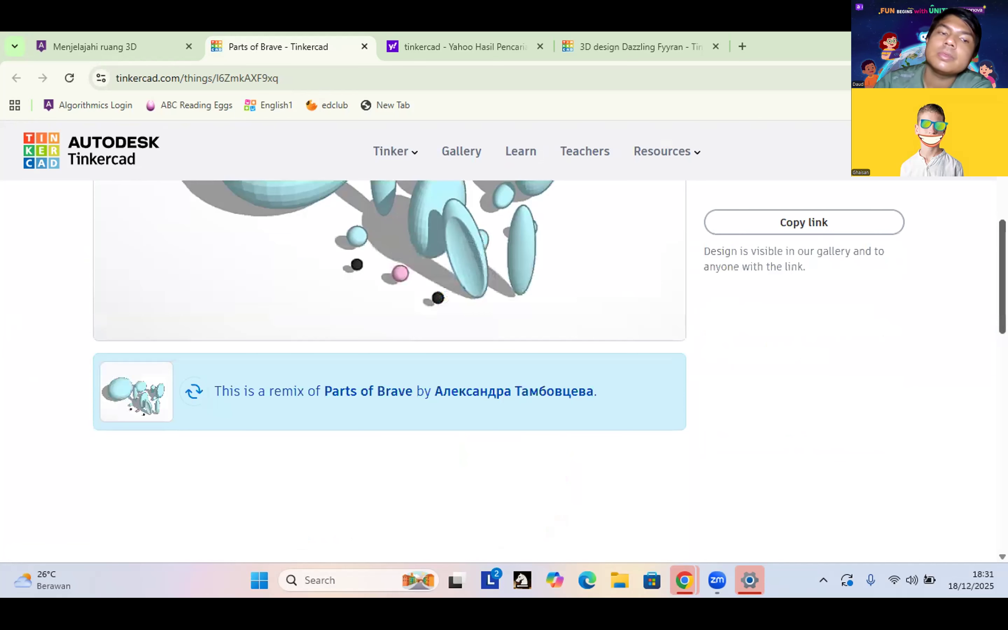
pyautogui.scroll(4, 863, 201)
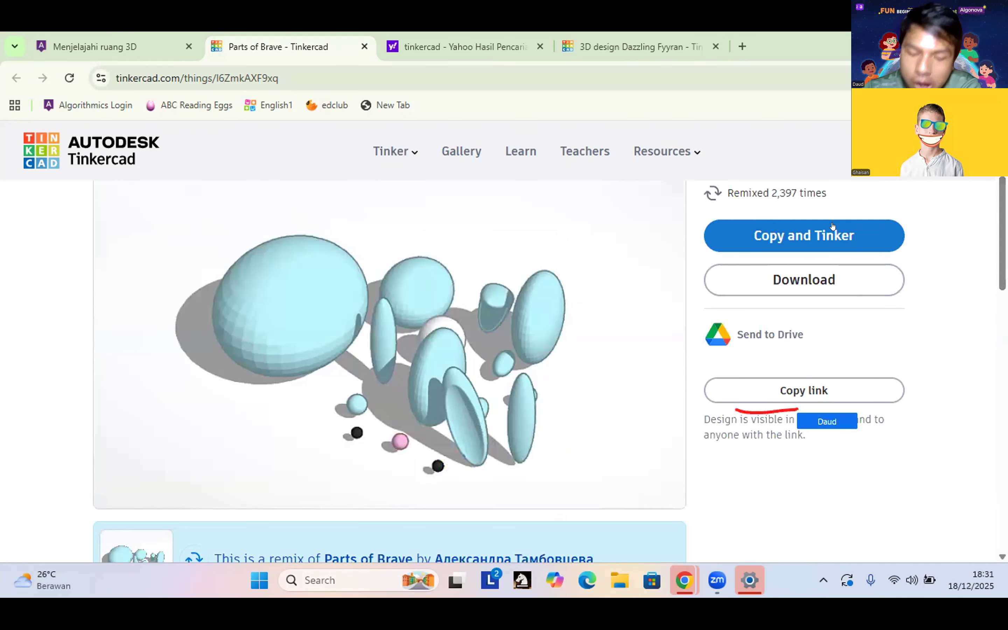
pyautogui.click(797, 228)
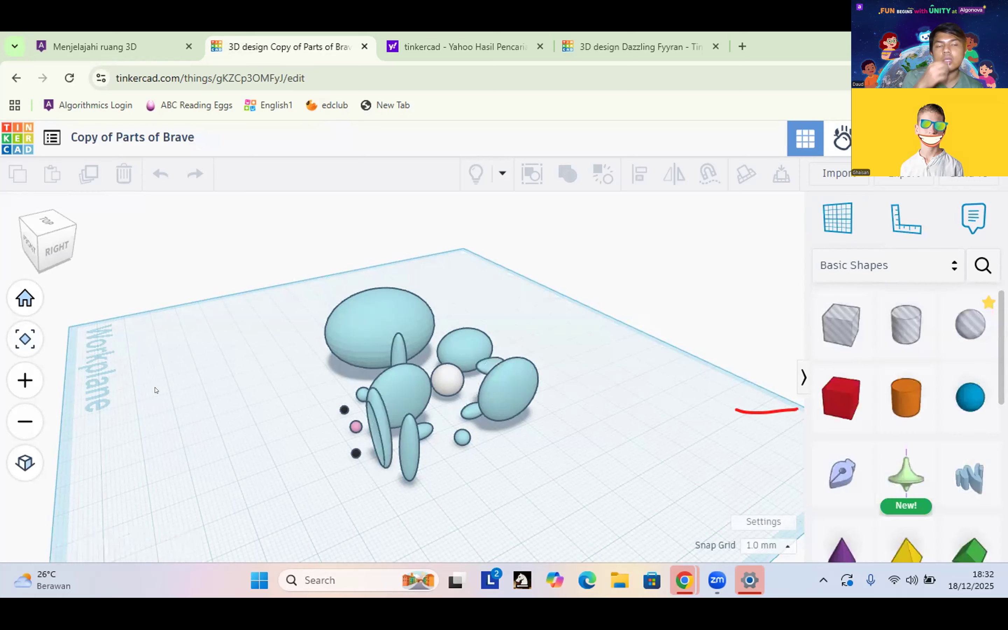
# Separate the largest blue sphere from the other parts and position a small black sphere between it and the rest
pyautogui.moveTo(369, 350); pyautogui.dragTo(155, 388)
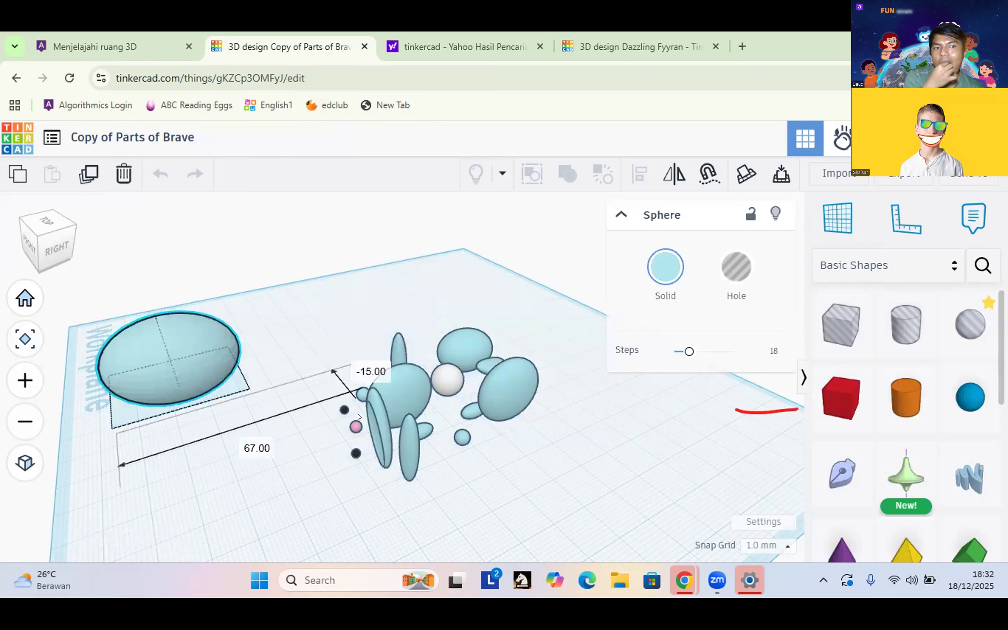
pyautogui.moveTo(155, 387); pyautogui.dragTo(213, 385)
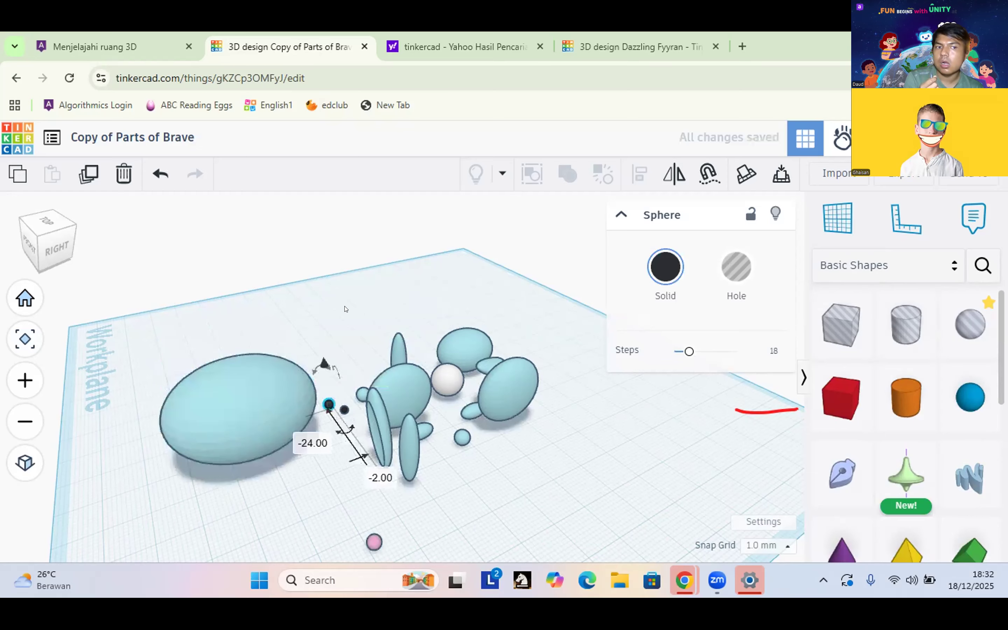
pyautogui.moveTo(327, 404); pyautogui.dragTo(324, 403)
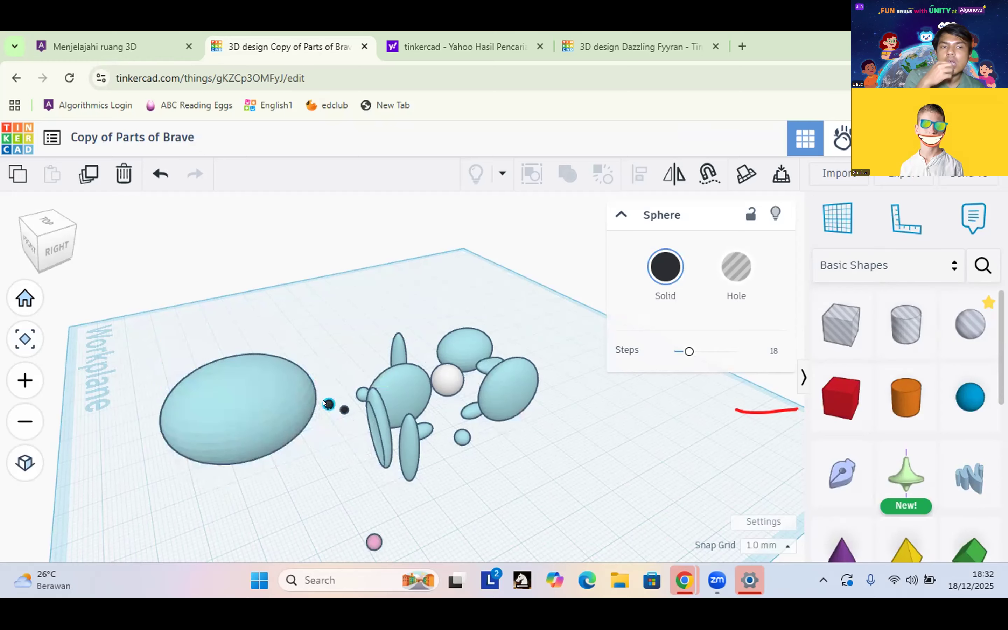
pyautogui.moveTo(323, 403); pyautogui.dragTo(342, 390)
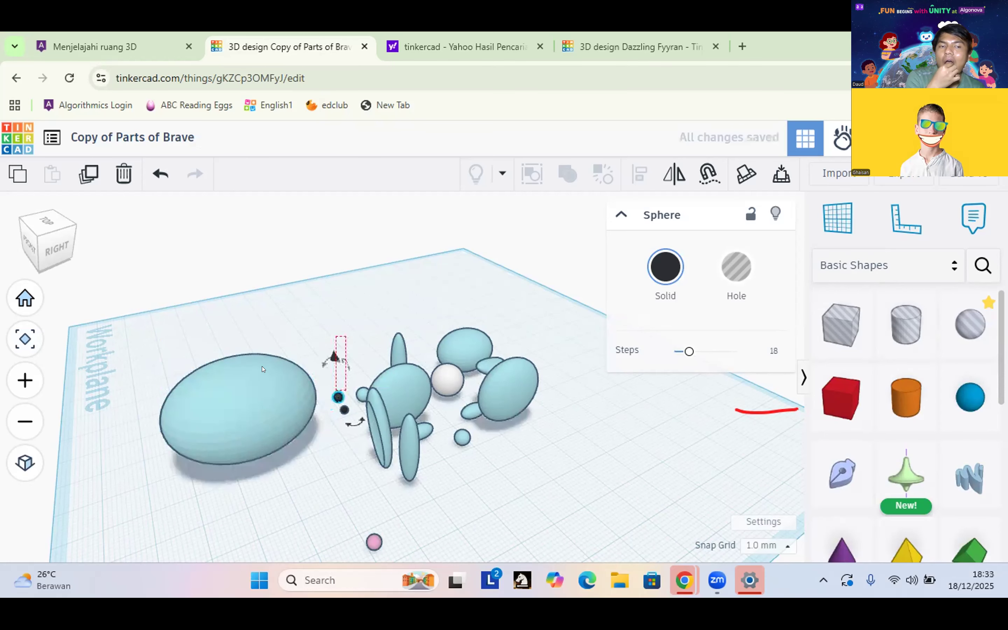
pyautogui.press('Escape')
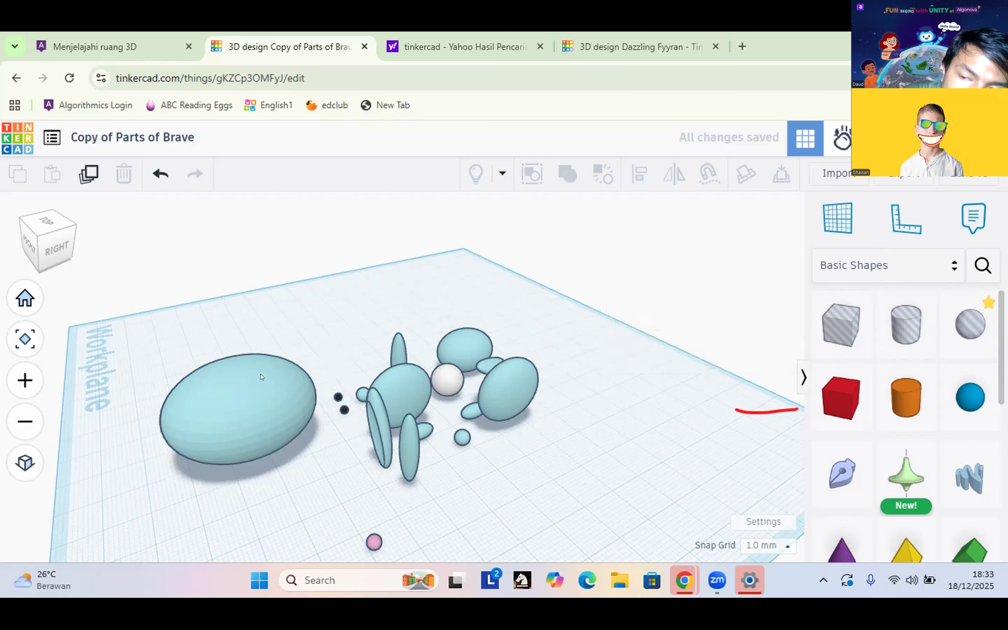
# View the workplane from above and place the small black spheres over the largest blue sphere
pyautogui.click(261, 377)
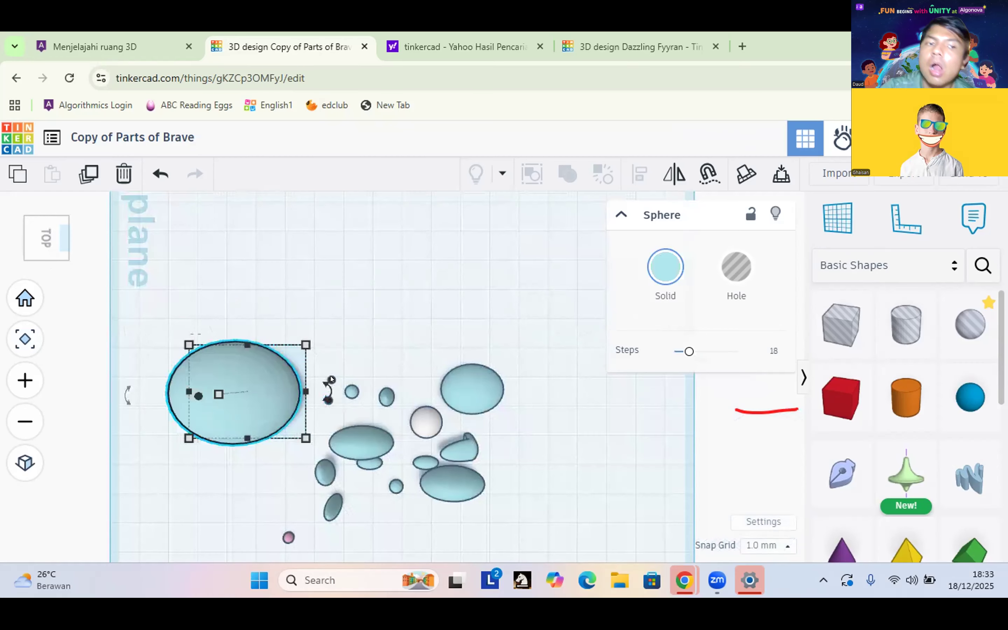
pyautogui.click(263, 459)
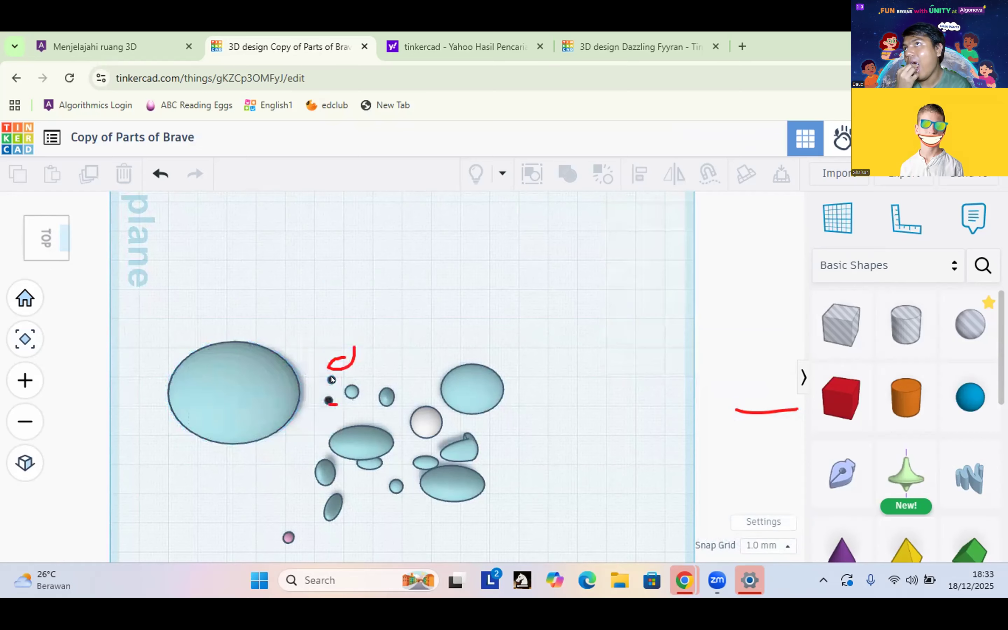
pyautogui.moveTo(331, 380); pyautogui.dragTo(238, 403)
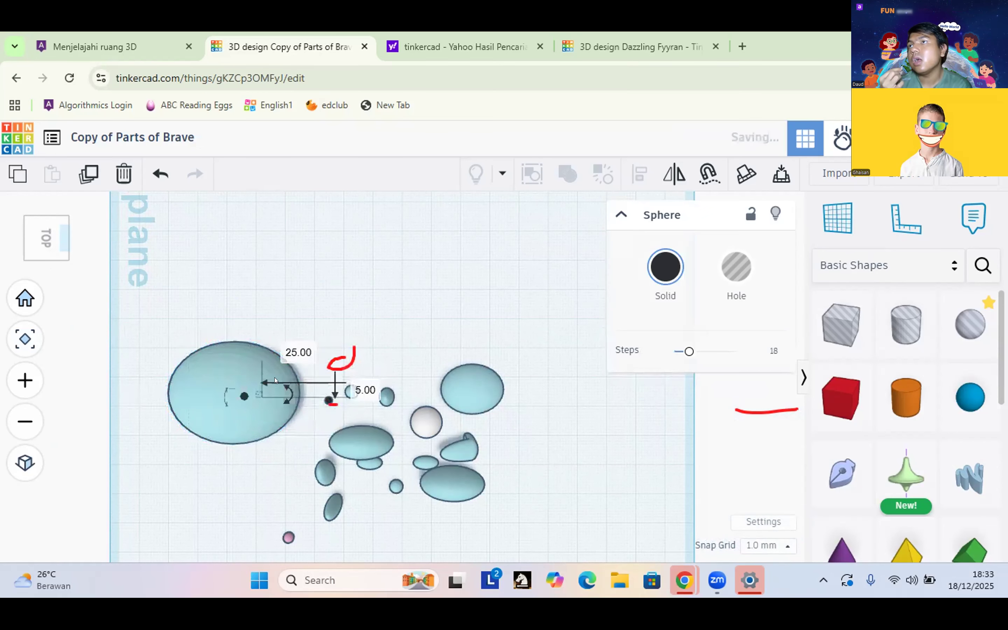
pyautogui.moveTo(325, 398); pyautogui.dragTo(288, 389)
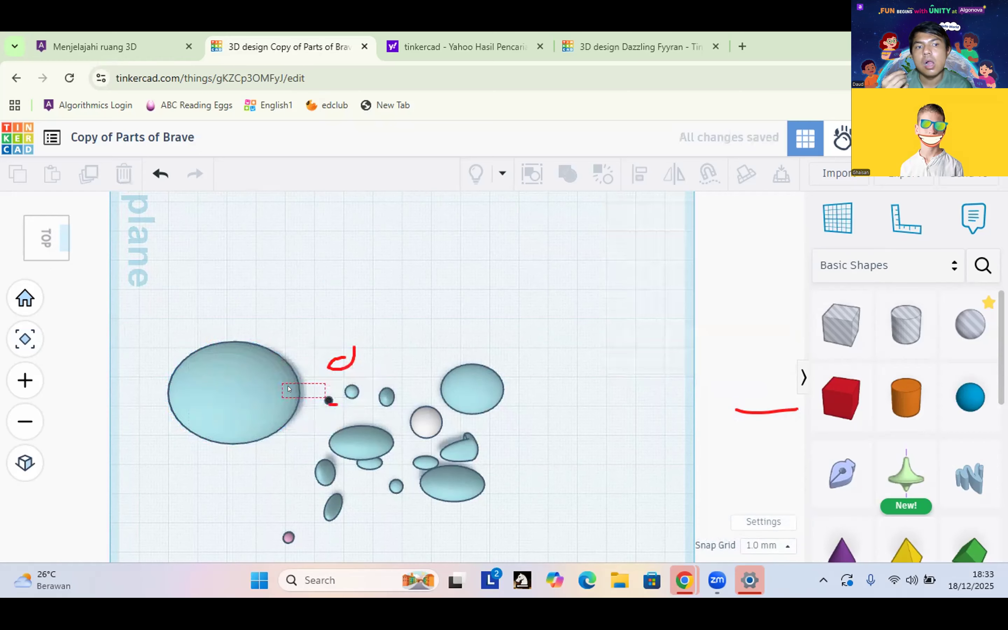
pyautogui.moveTo(289, 388); pyautogui.dragTo(296, 400)
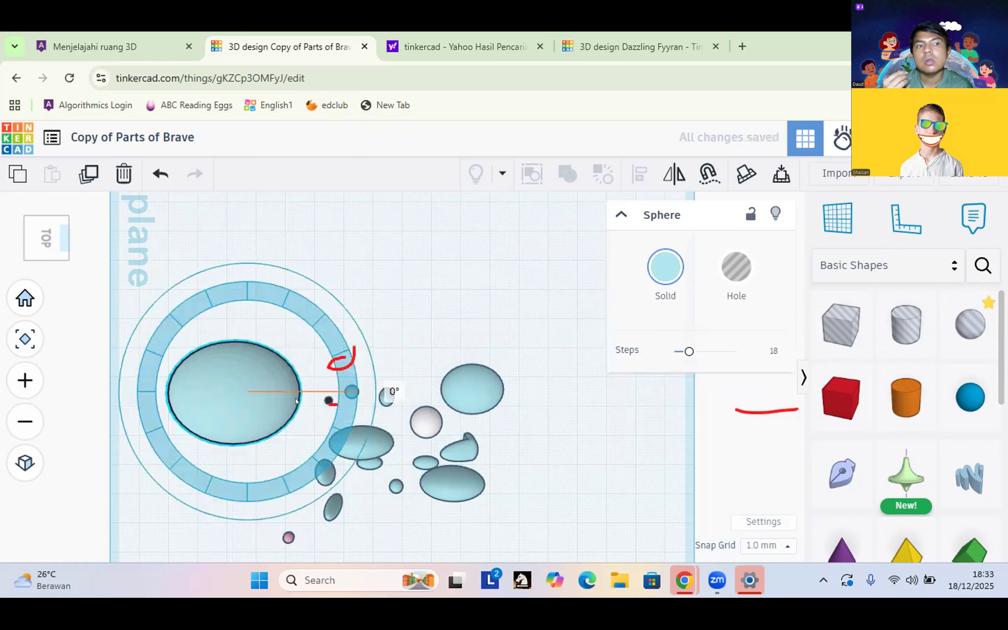
pyautogui.press('Escape')
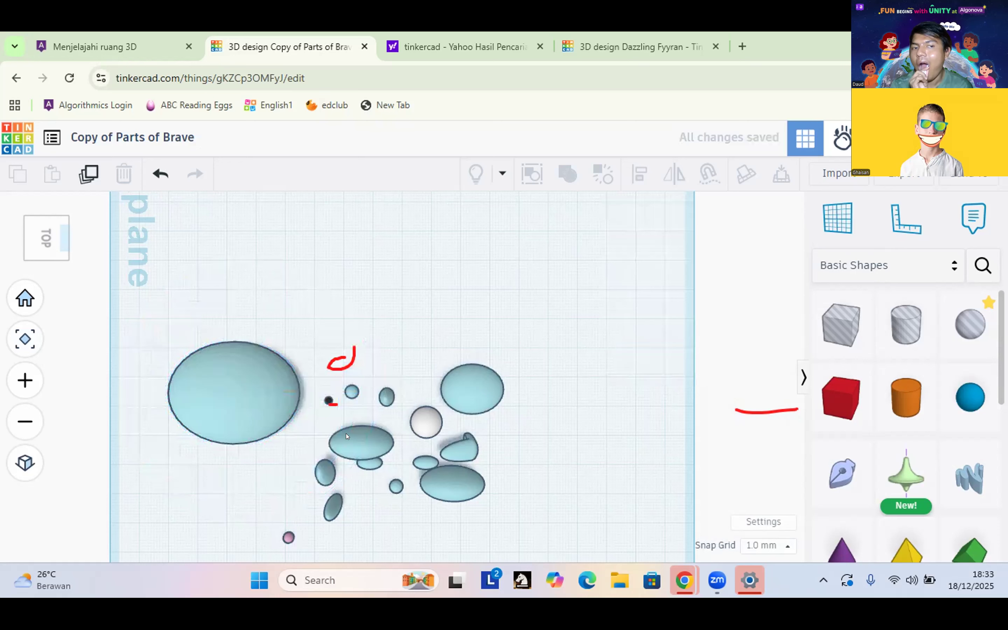
pyautogui.click(340, 440)
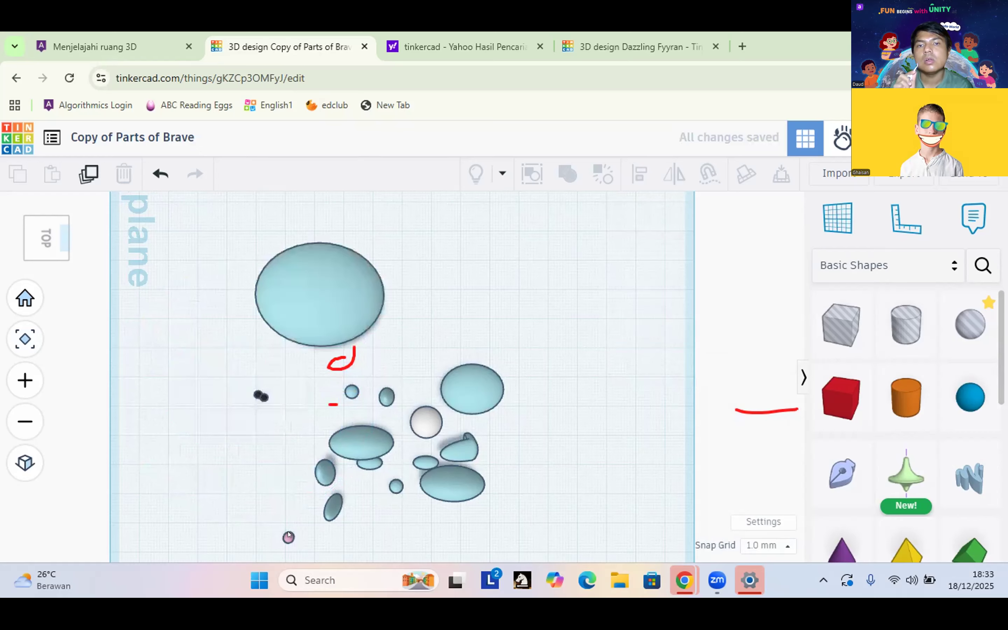
# Try to move the largest blue sphere together with the pink sphere across the workplane, and undo the move
pyautogui.click(311, 294)
pyautogui.keyDown('shift'); pyautogui.click(310, 295); pyautogui.keyUp('shift')
pyautogui.moveTo(310, 295); pyautogui.dragTo(594, 389)
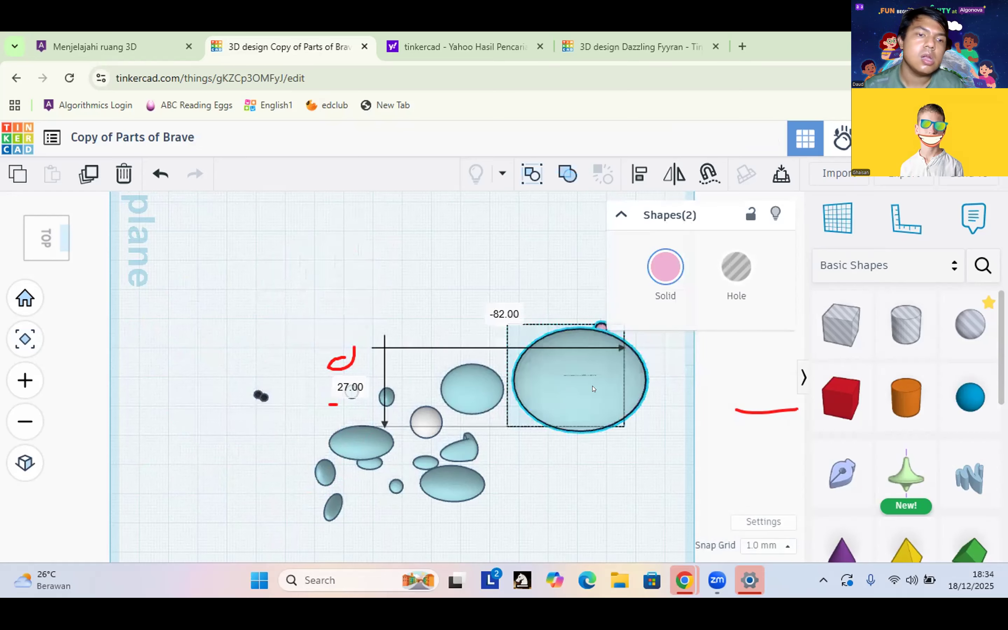
pyautogui.hotkey('ctrl', 'z')
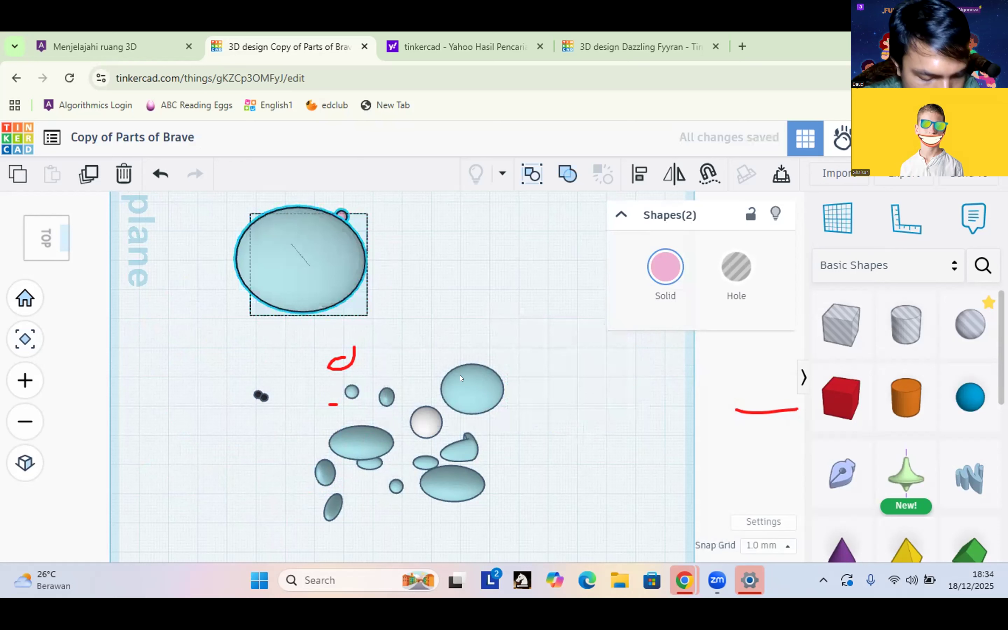
# Try the medium blue sphere on the largest sphere and reposition it just above the white sphere
pyautogui.moveTo(460, 378); pyautogui.dragTo(358, 344)
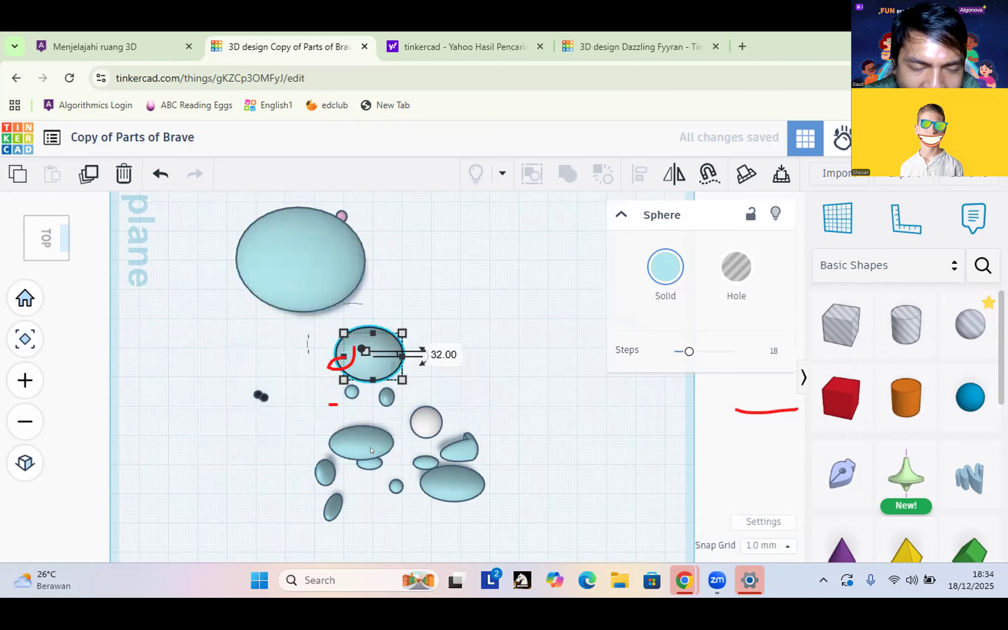
pyautogui.click(357, 317)
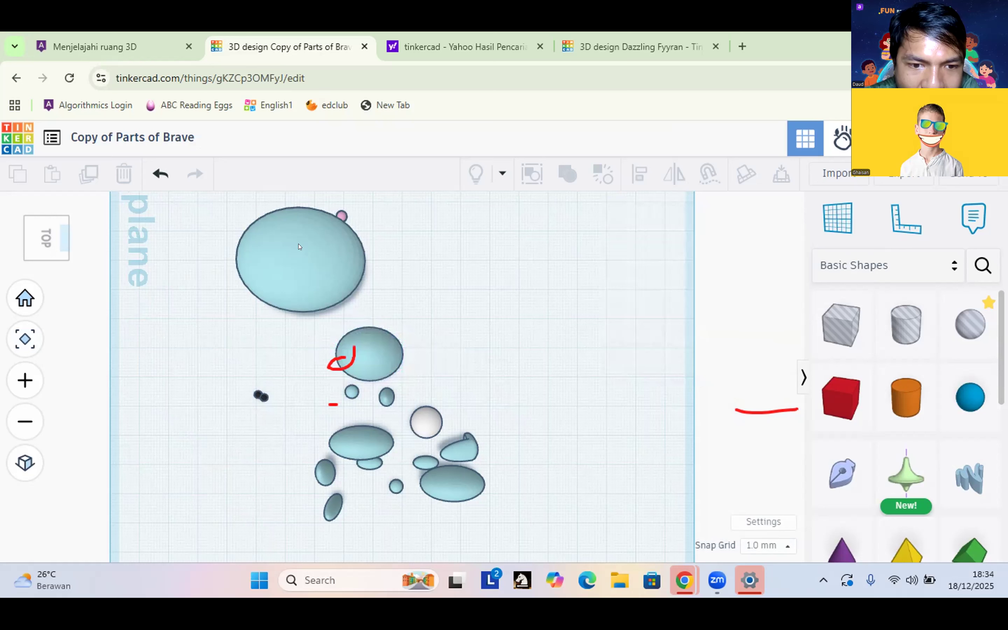
pyautogui.click(274, 238)
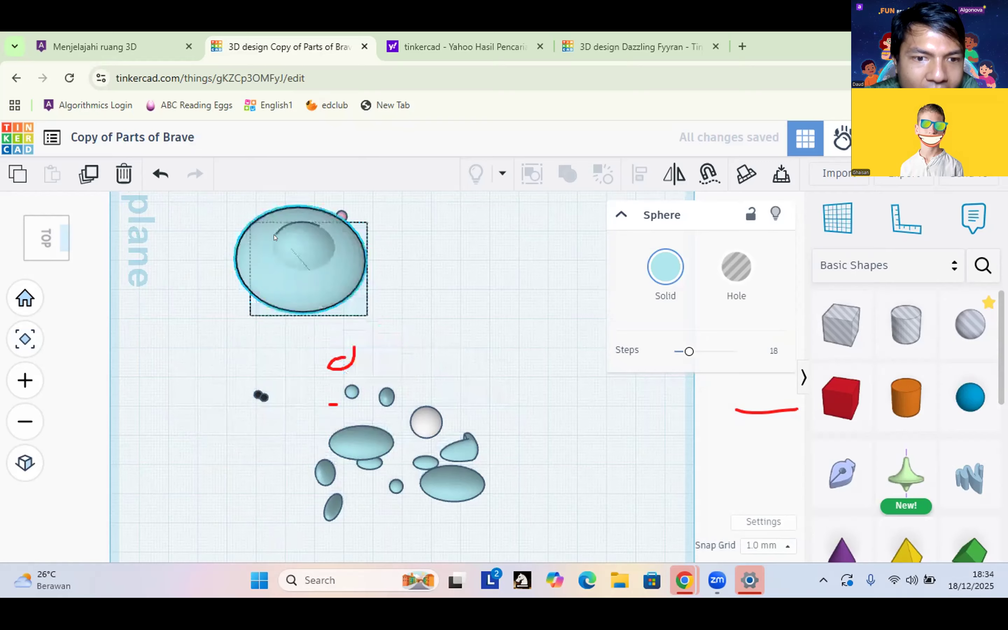
pyautogui.moveTo(305, 248)
pyautogui.mouseDown()
pyautogui.moveTo(274, 240)
pyautogui.moveTo(429, 366)
pyautogui.mouseUp()
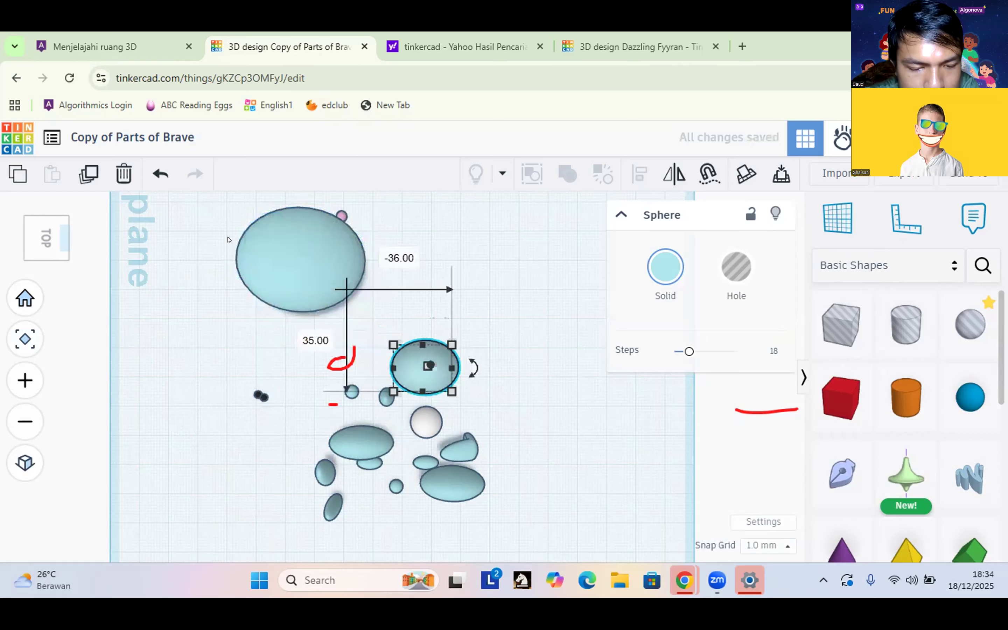
# Place the two small black spheres side by side within the outline of the largest blue sphere
pyautogui.moveTo(254, 392); pyautogui.dragTo(228, 240)
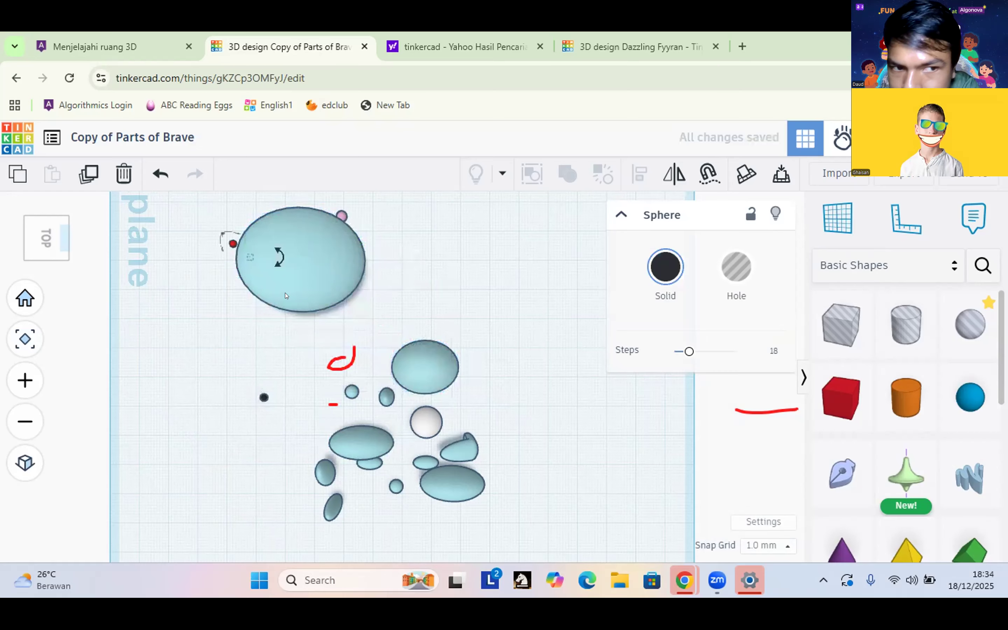
pyautogui.moveTo(233, 243); pyautogui.dragTo(260, 265)
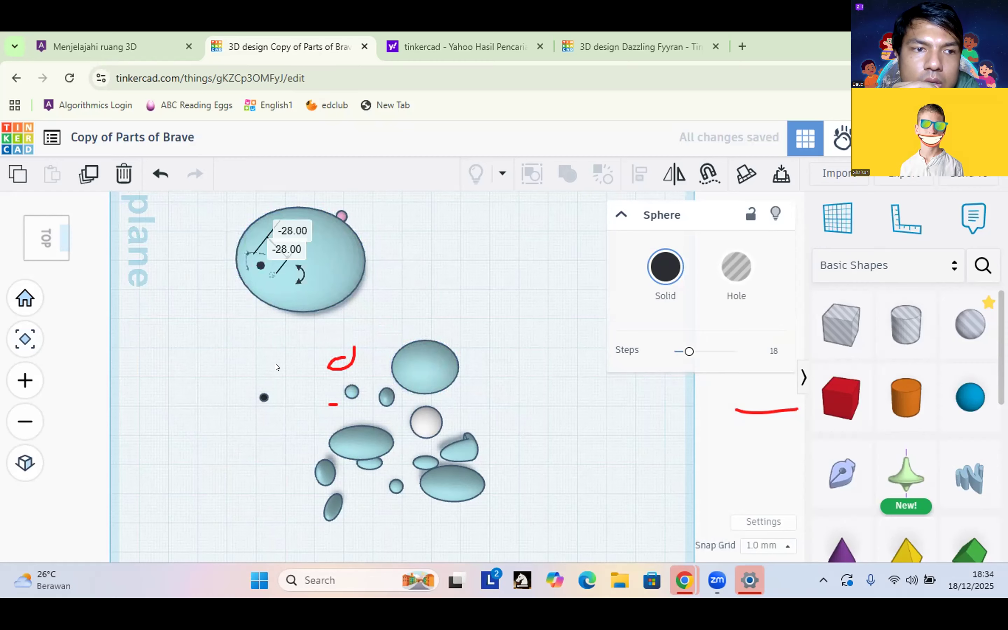
pyautogui.click(297, 273)
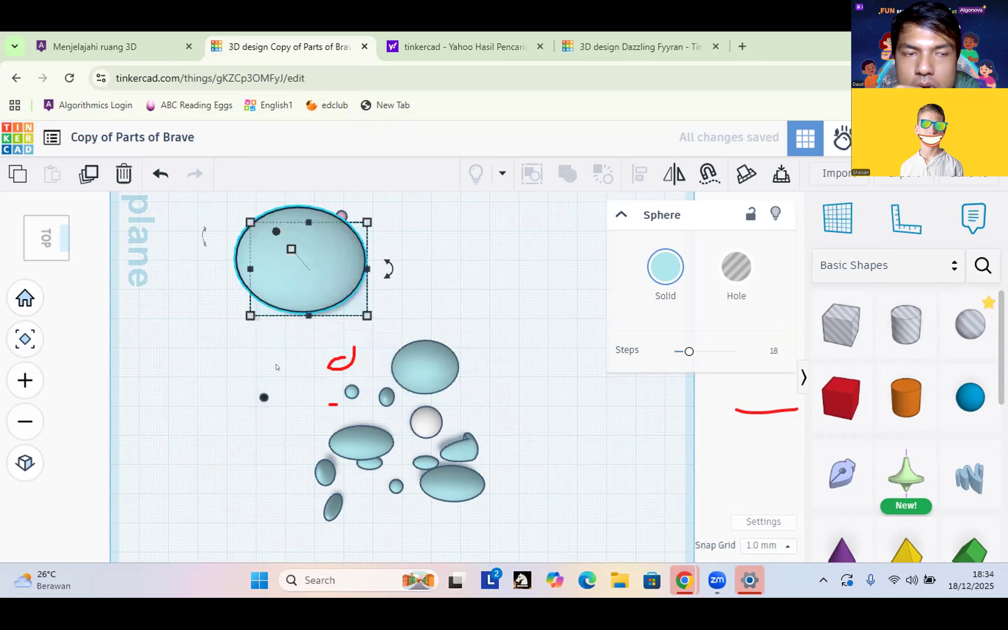
pyautogui.moveTo(264, 397); pyautogui.dragTo(319, 267)
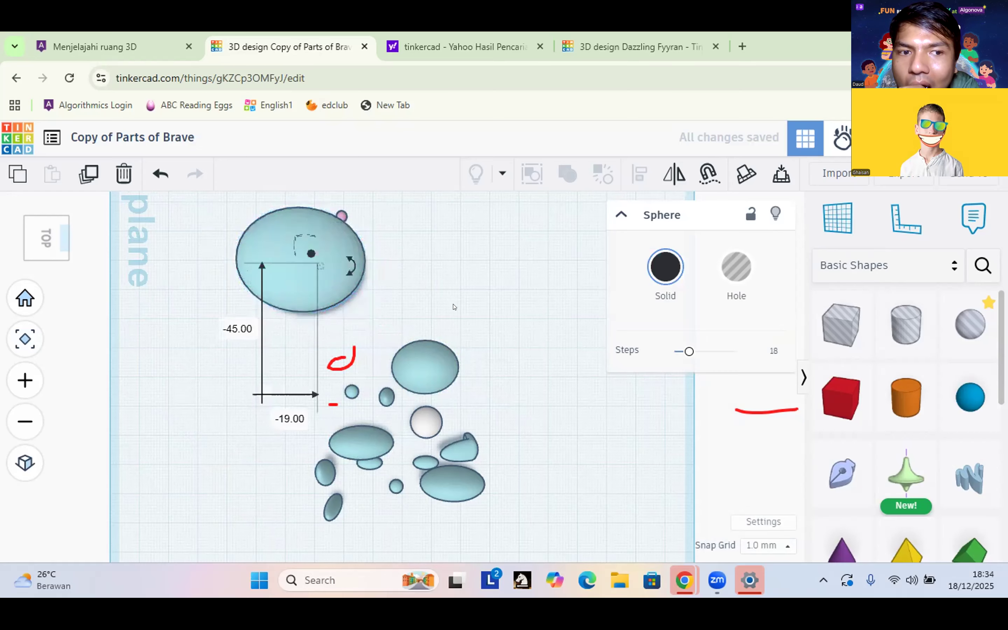
pyautogui.click(275, 331)
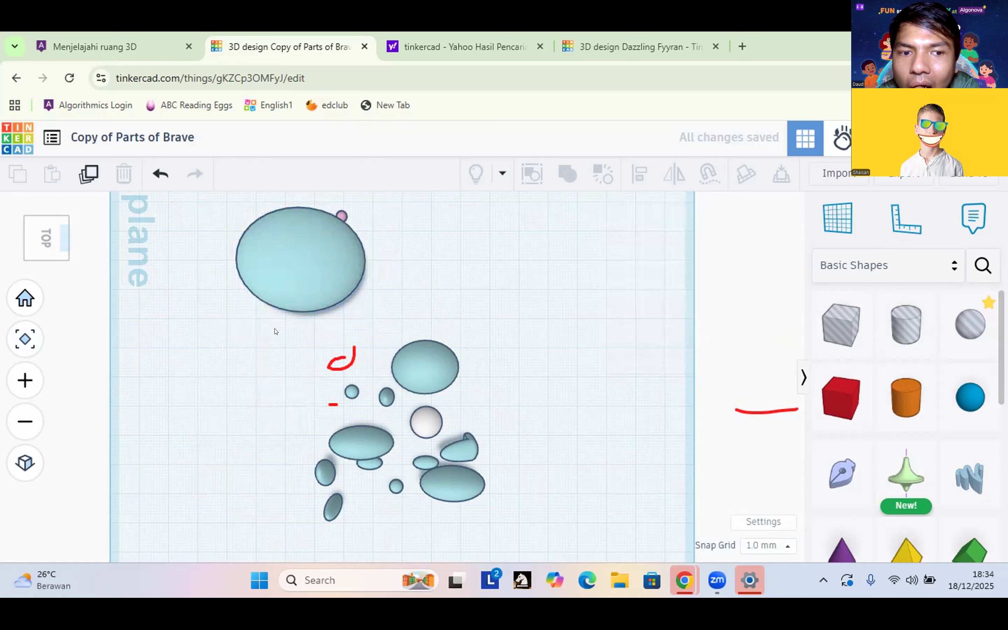
# Move the largest blue sphere clear of the black and pink spheres, and stretch the white sphere upward
pyautogui.moveTo(310, 271); pyautogui.dragTo(543, 279)
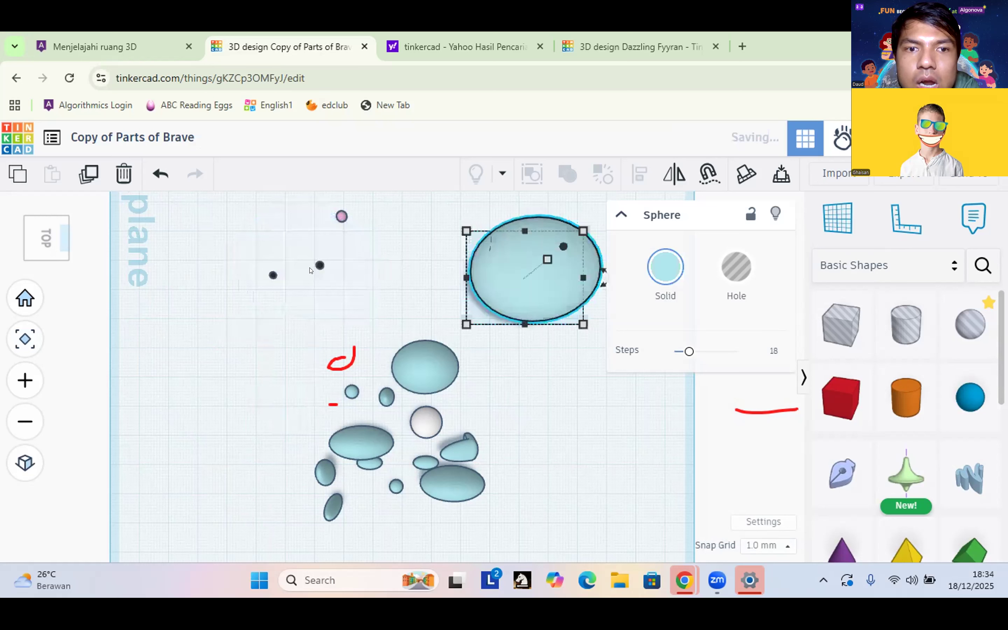
pyautogui.keyDown('shift'); pyautogui.click(418, 368); pyautogui.keyUp('shift')
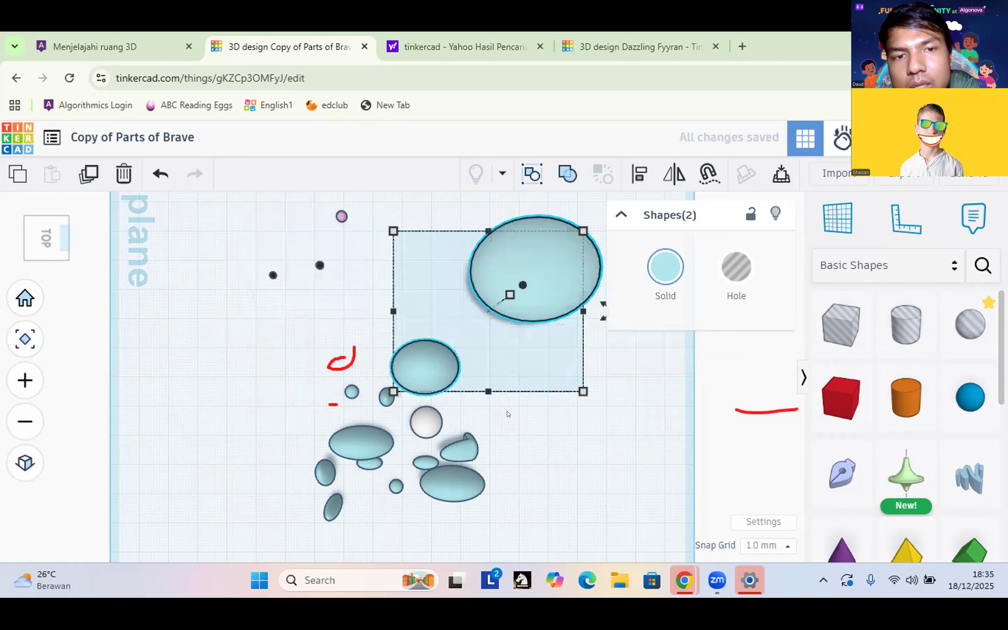
pyautogui.click(429, 410)
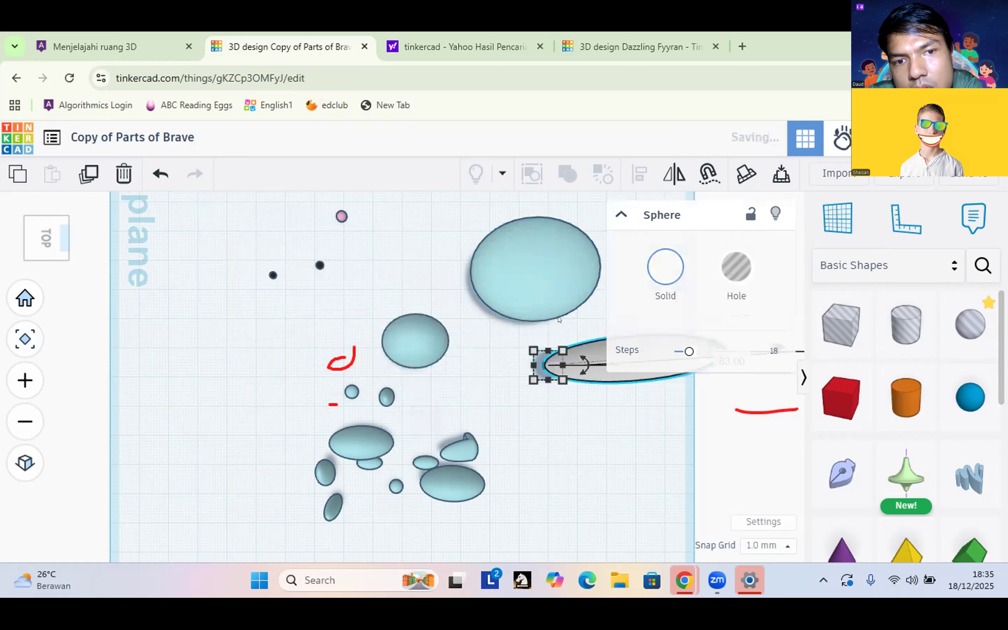
# Move the selection of six blue body parts together toward the largest blue sphere
pyautogui.click(298, 424)
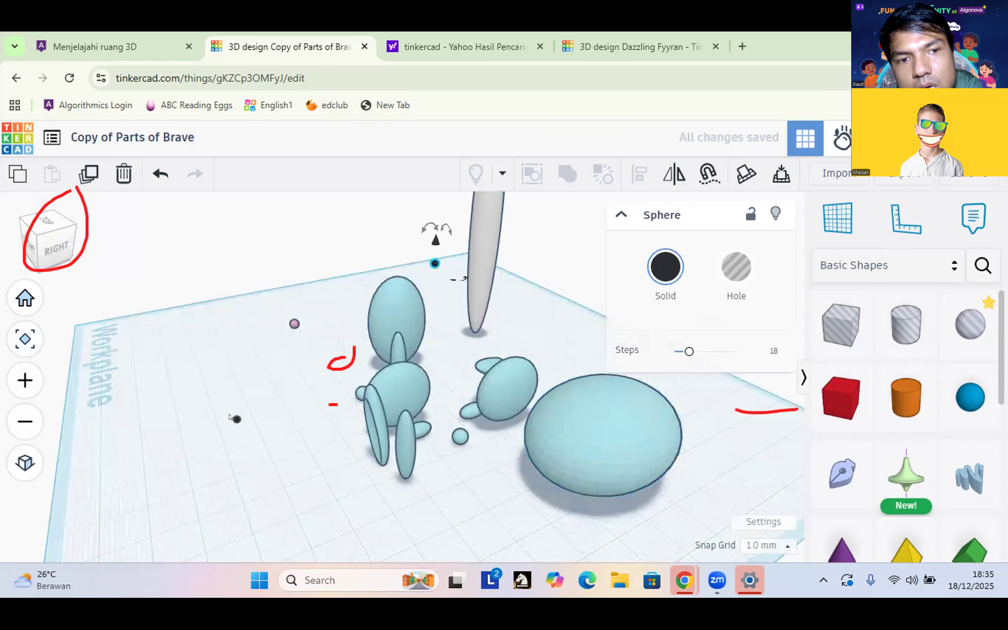
pyautogui.click(310, 354)
pyautogui.scroll(-2, 310, 354)
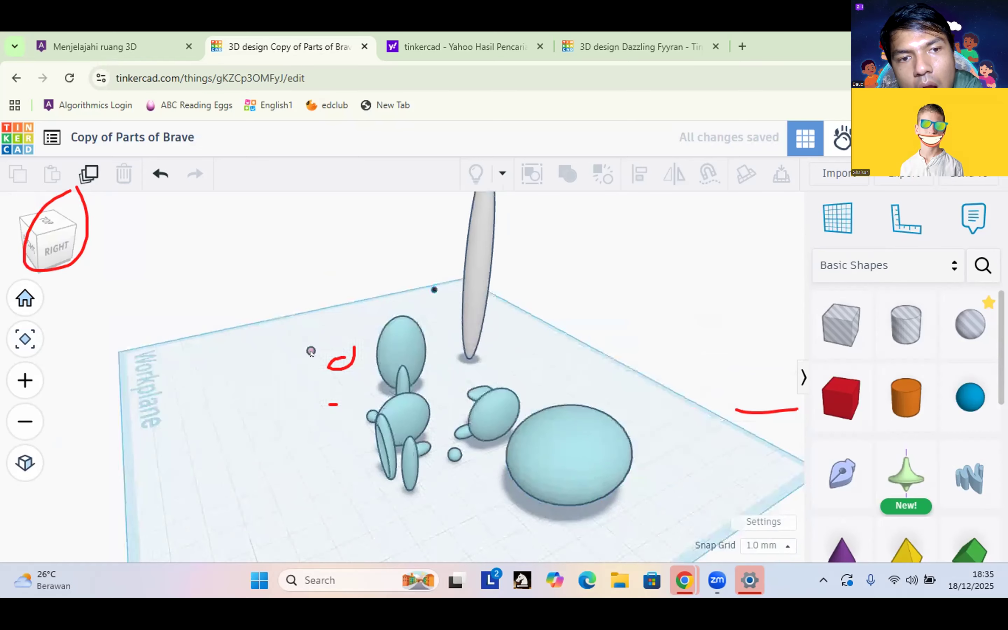
pyautogui.click(407, 341)
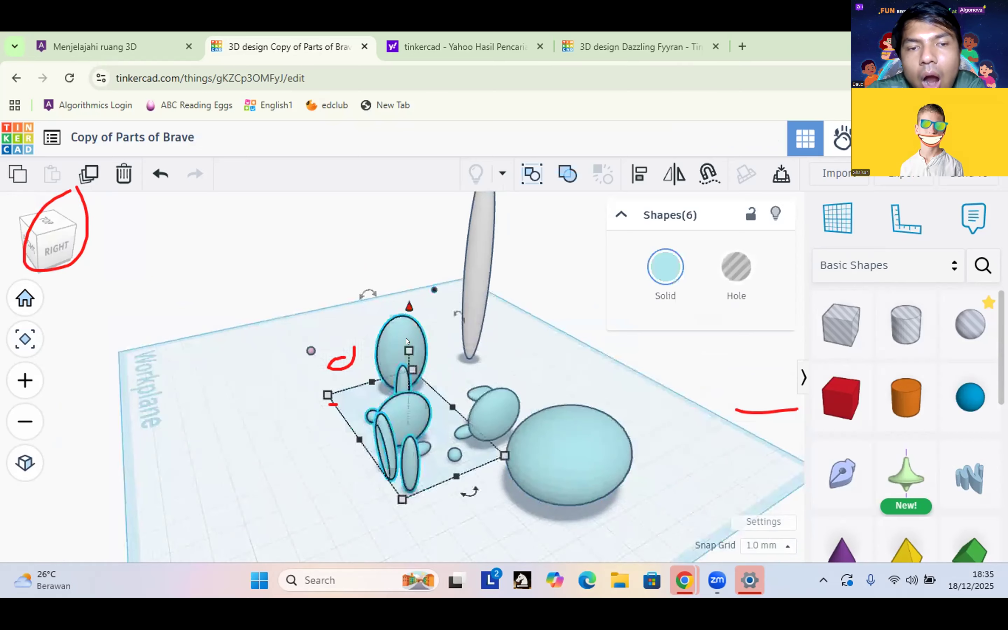
pyautogui.moveTo(407, 342); pyautogui.dragTo(486, 365)
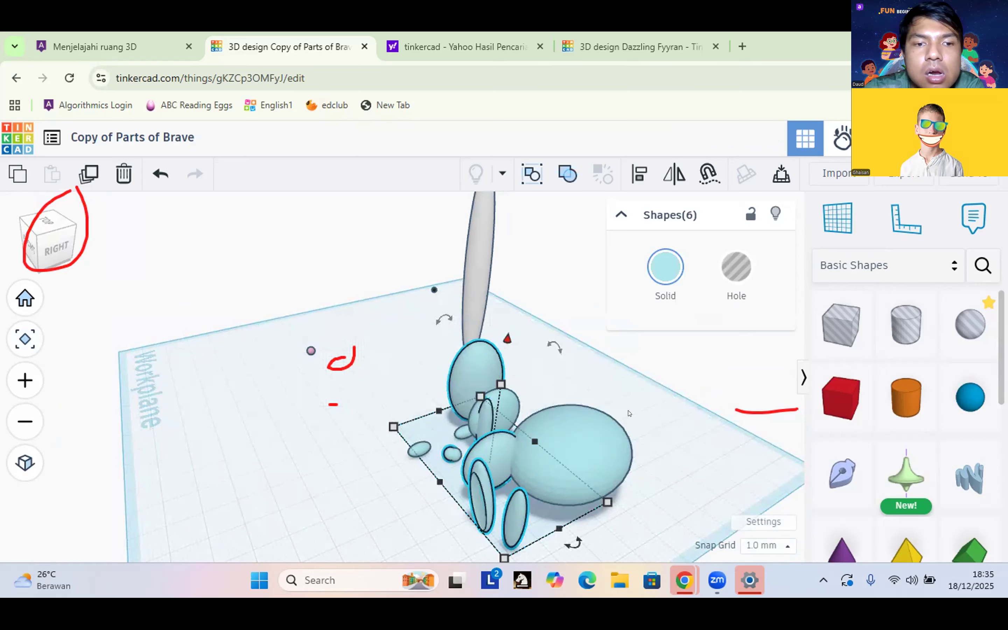
# Move the tall white sphere toward the largest blue sphere and undo its last shift
pyautogui.moveTo(476, 324); pyautogui.dragTo(583, 464)
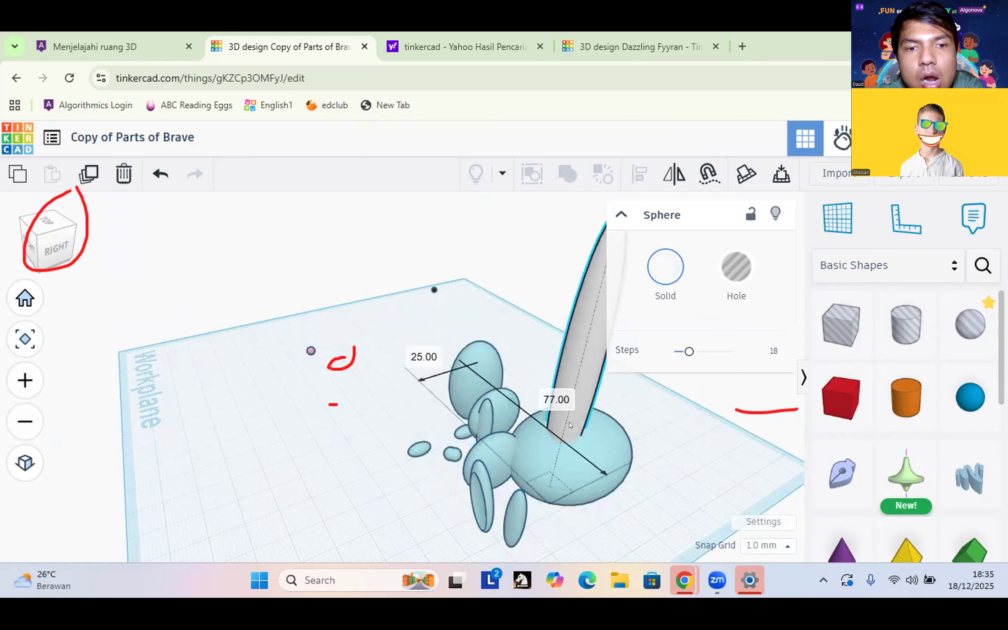
pyautogui.hotkey('ctrl', 'z')
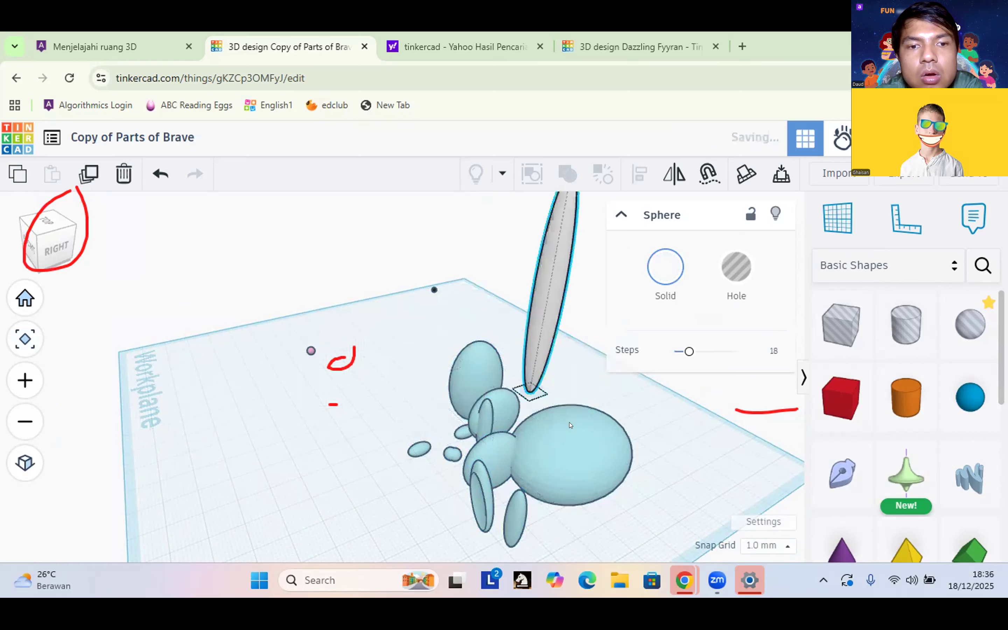
# Move the largest blue sphere in among the smaller blue body parts and undo the move
pyautogui.click(673, 499)
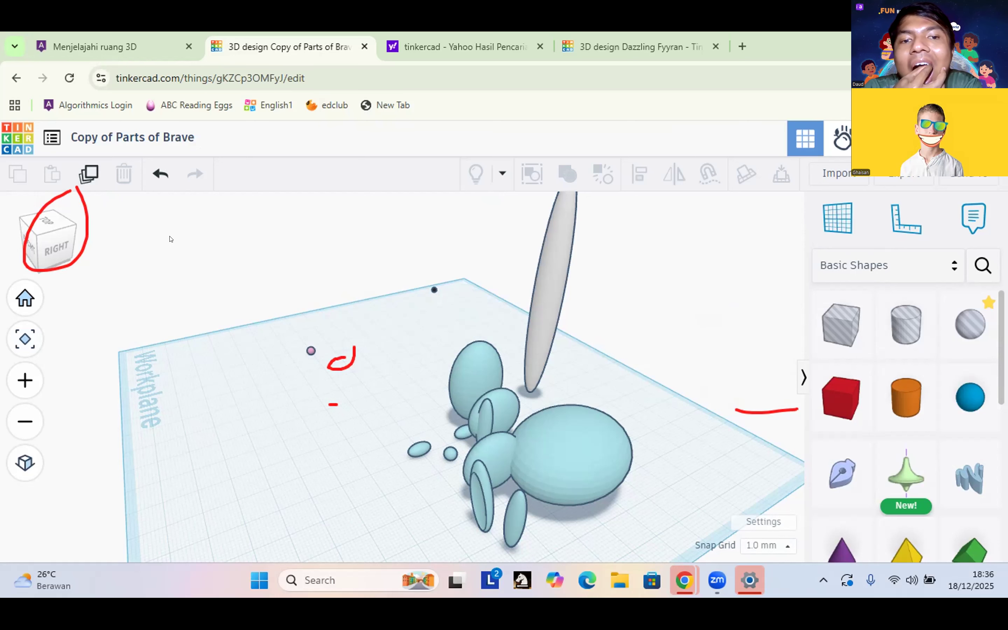
pyautogui.moveTo(50, 249); pyautogui.dragTo(74, 238)
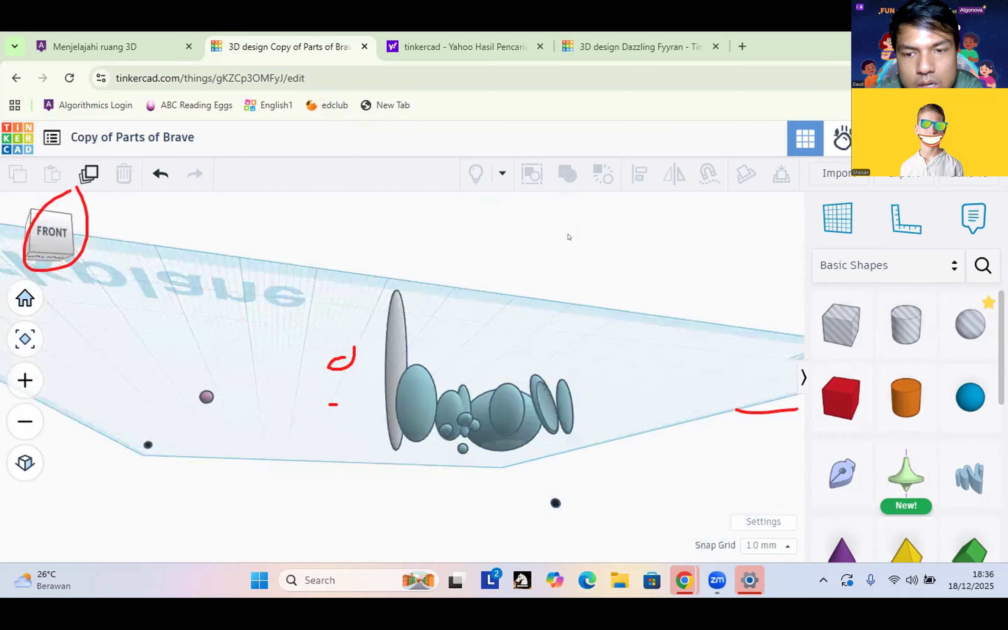
pyautogui.moveTo(487, 435); pyautogui.dragTo(437, 433)
pyautogui.moveTo(429, 356); pyautogui.dragTo(523, 438, button='right')
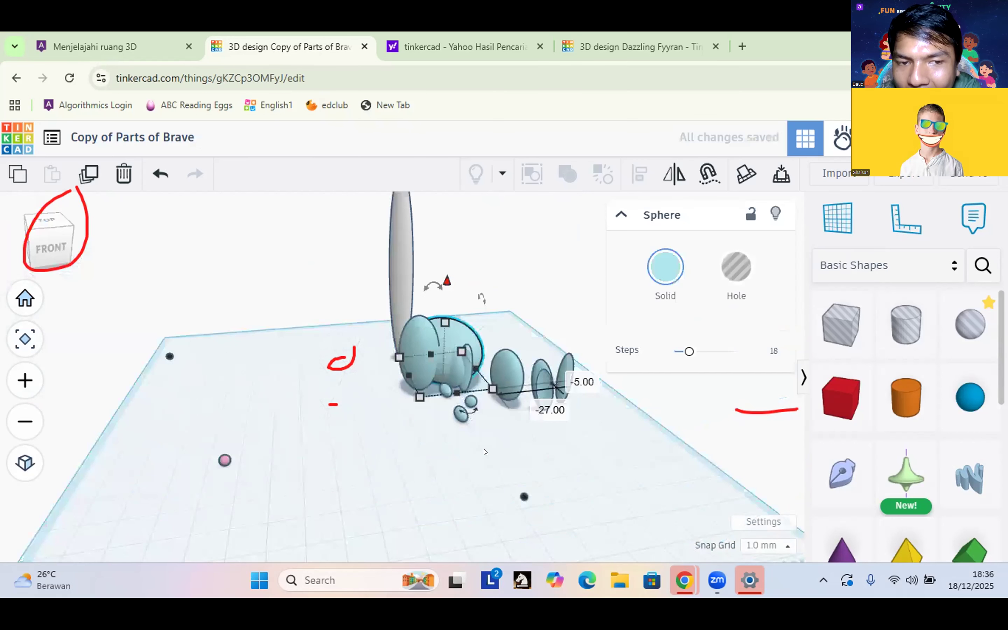
pyautogui.hotkey('ctrl', 'z')
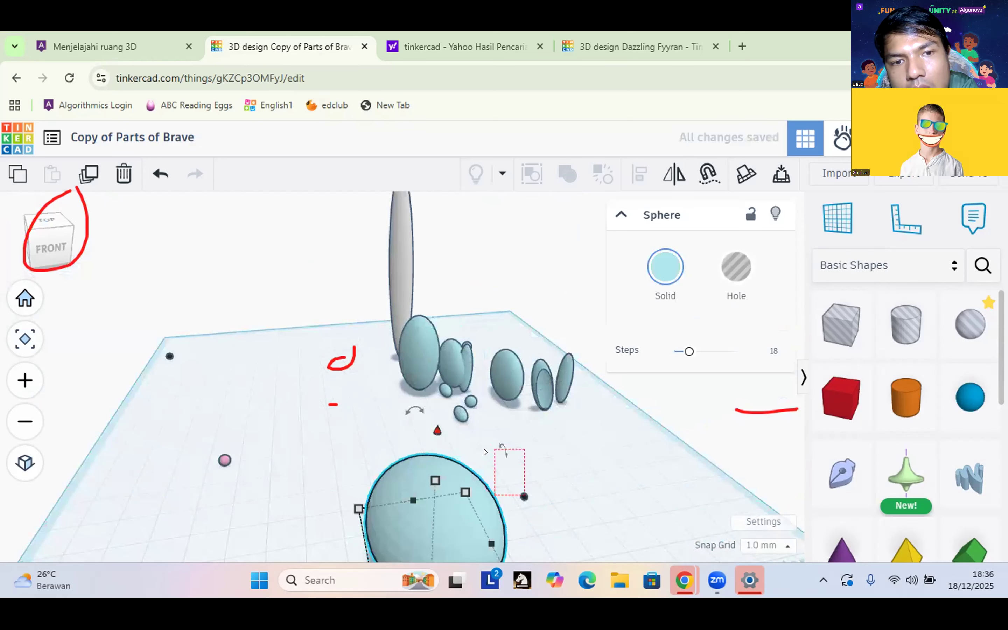
pyautogui.hotkey('ctrl', 'z')
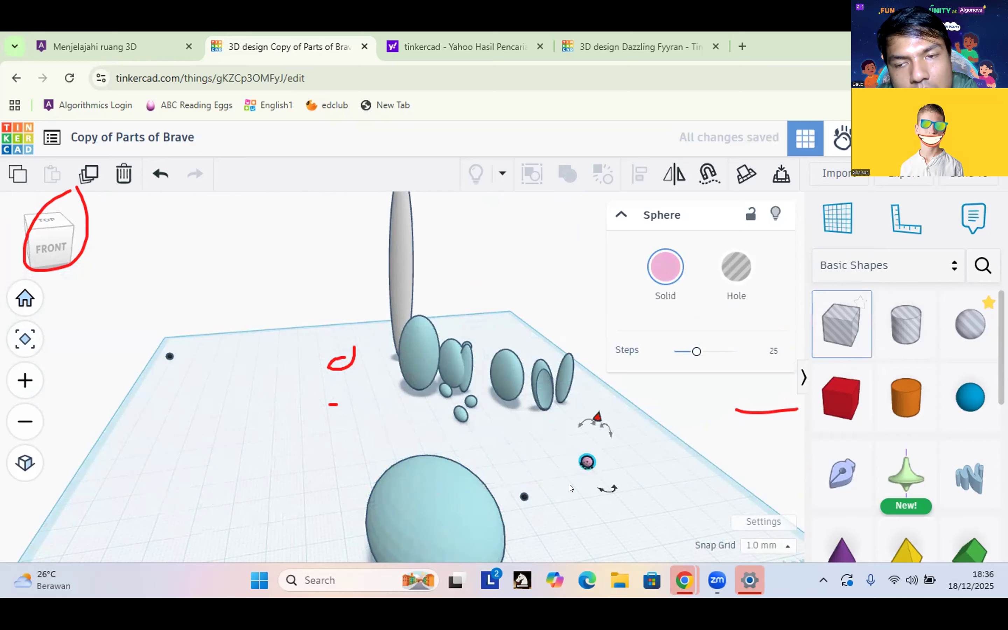
# Move the pink sphere to the edge of the workplane beside the thin upright blue parts
pyautogui.moveTo(587, 462); pyautogui.dragTo(440, 592)
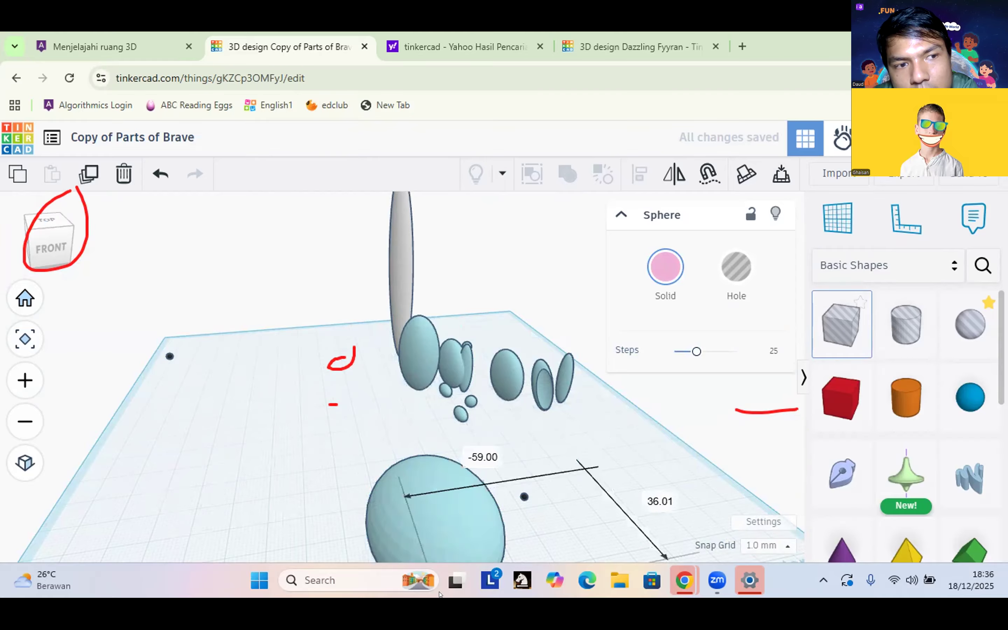
pyautogui.moveTo(439, 592); pyautogui.dragTo(607, 424)
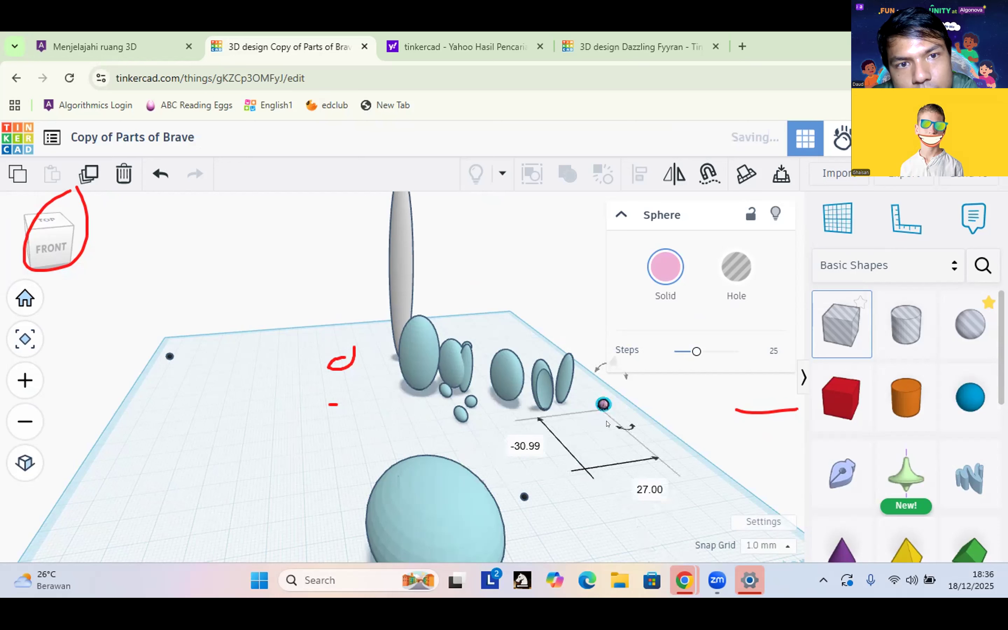
pyautogui.moveTo(603, 404); pyautogui.dragTo(607, 414)
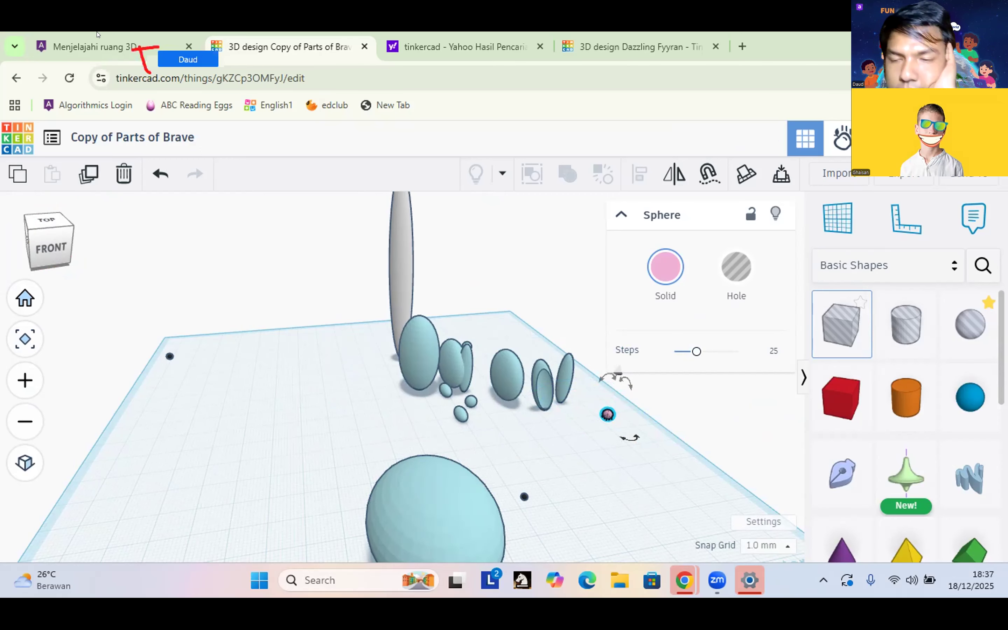
# Switch to the Algonova lesson, enlarge the rabbit reference pictures to examine them, and return to the Tinkercad design
pyautogui.click(123, 47)
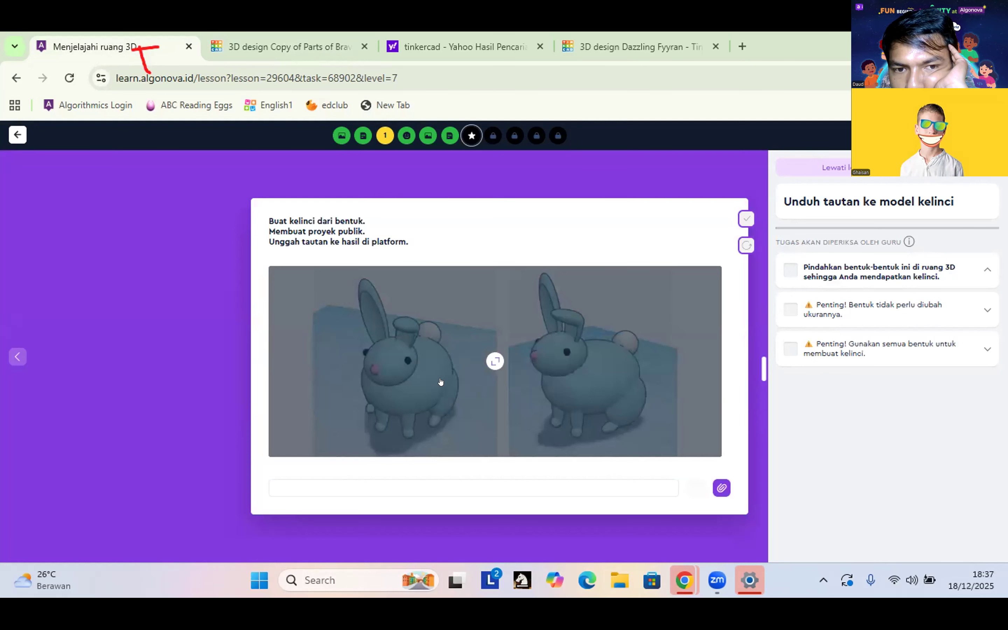
pyautogui.click(413, 362)
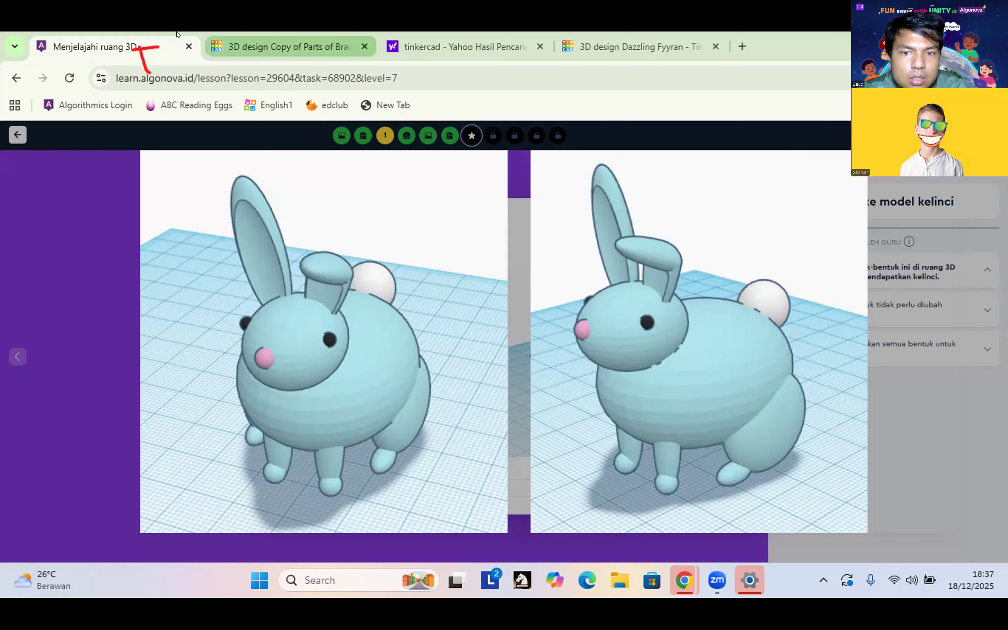
pyautogui.click(274, 46)
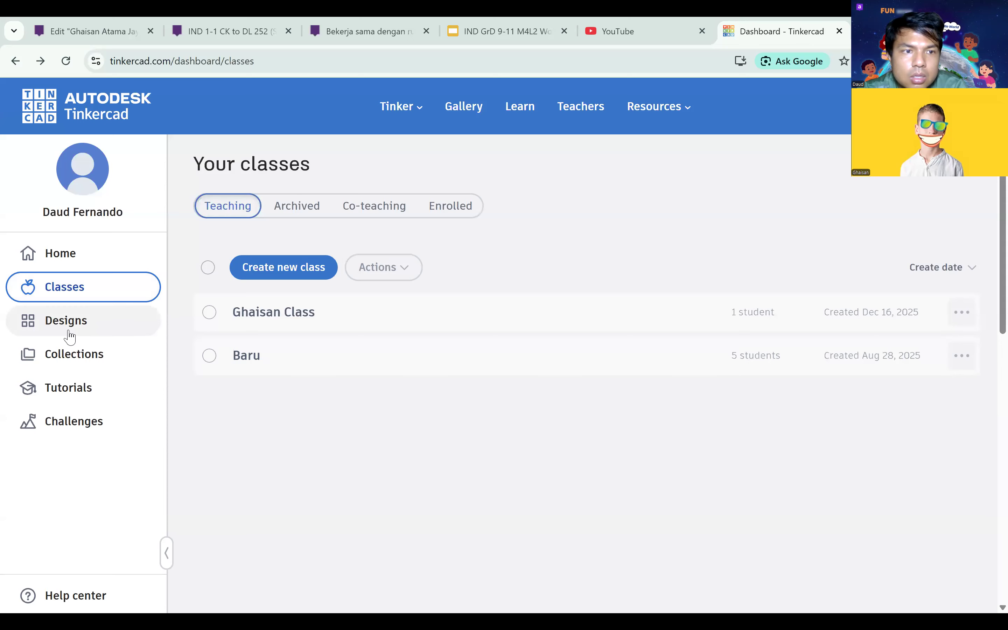
# Create a new 3D design from the Tinkercad designs page
pyautogui.click(66, 323)
pyautogui.click(943, 167)
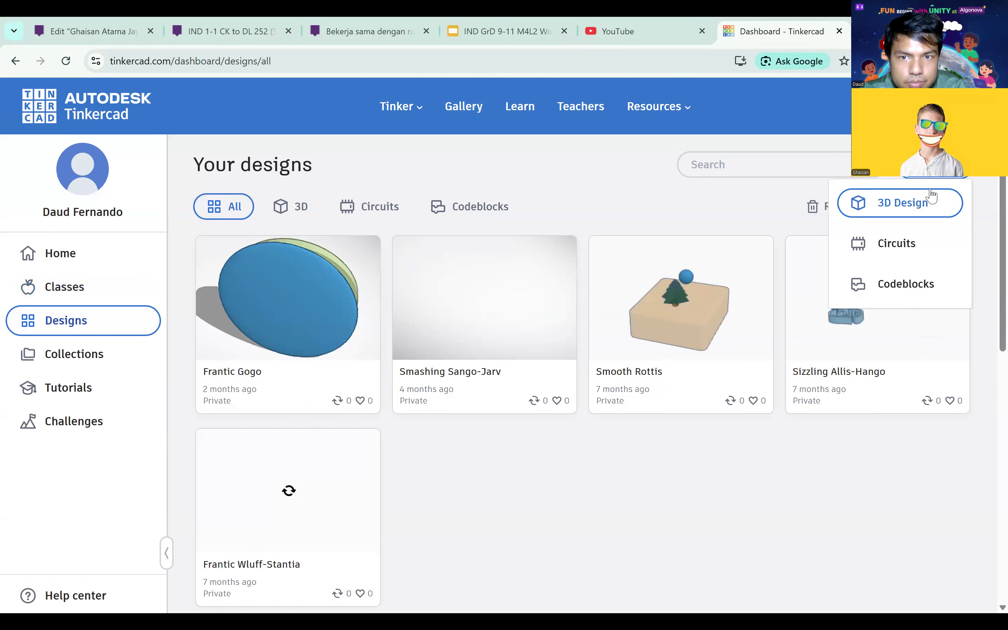
pyautogui.click(931, 197)
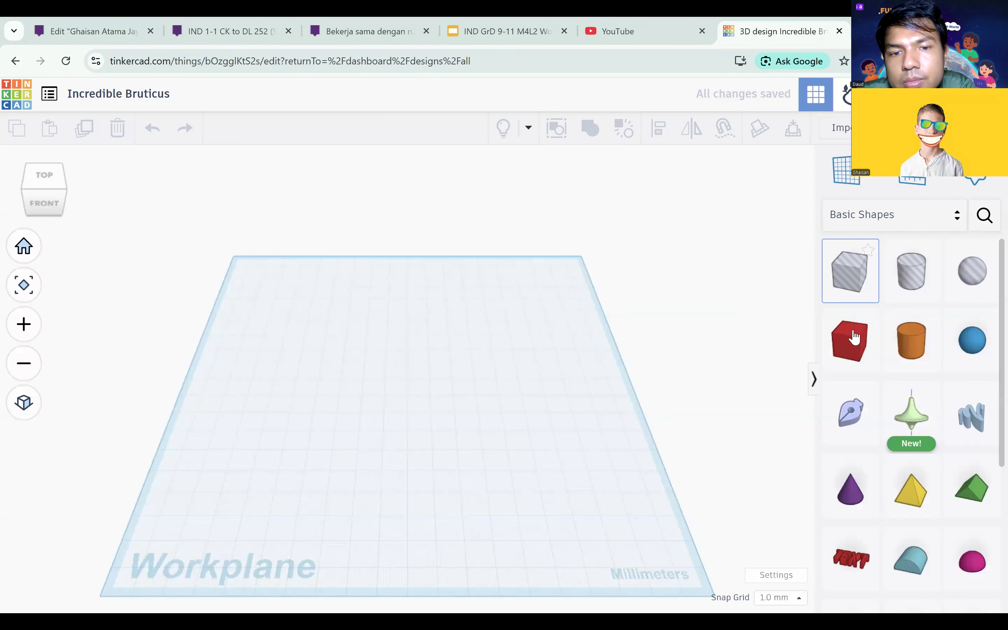
# Place a red 20 mm box on the empty workplane and raise it about 42 mm above the workplane
pyautogui.click(387, 456)
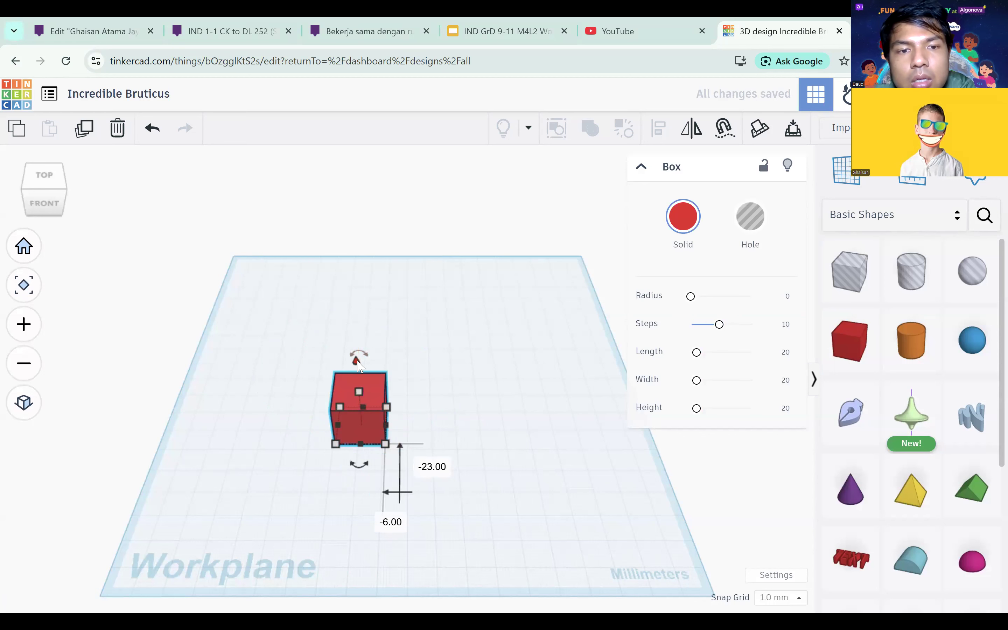
pyautogui.moveTo(358, 363); pyautogui.dragTo(371, 269)
pyautogui.moveTo(359, 270)
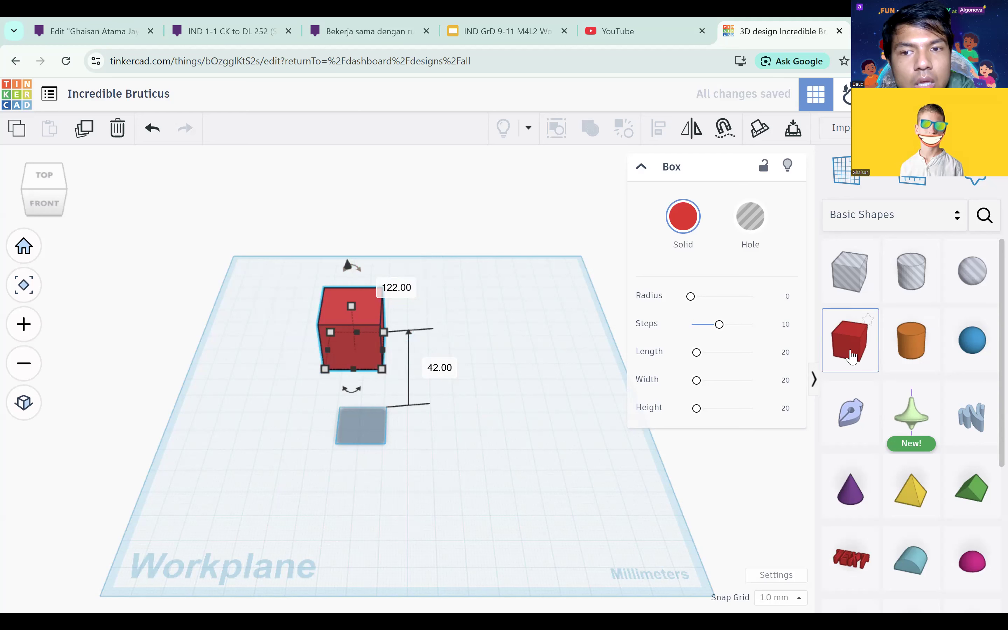
# Add a second red box and move it directly below the raised box
pyautogui.click(850, 342)
pyautogui.click(501, 441)
pyautogui.moveTo(504, 435); pyautogui.dragTo(344, 439)
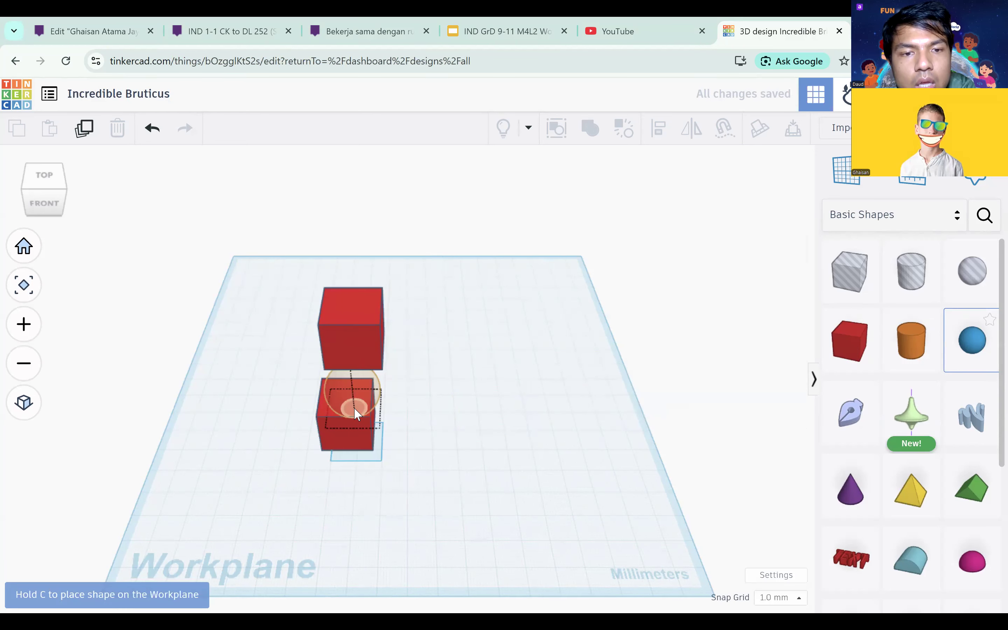
# Place a blue sphere on the lower red box, narrow it, and raise it about 21 mm
pyautogui.click(353, 413)
pyautogui.moveTo(379, 429); pyautogui.dragTo(337, 424)
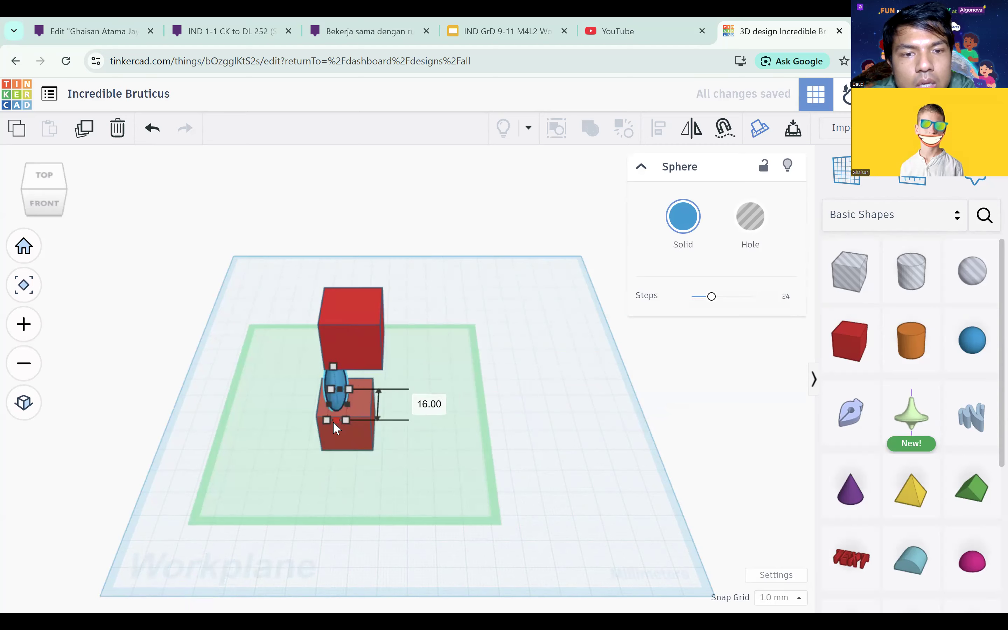
pyautogui.moveTo(329, 338); pyautogui.dragTo(326, 286)
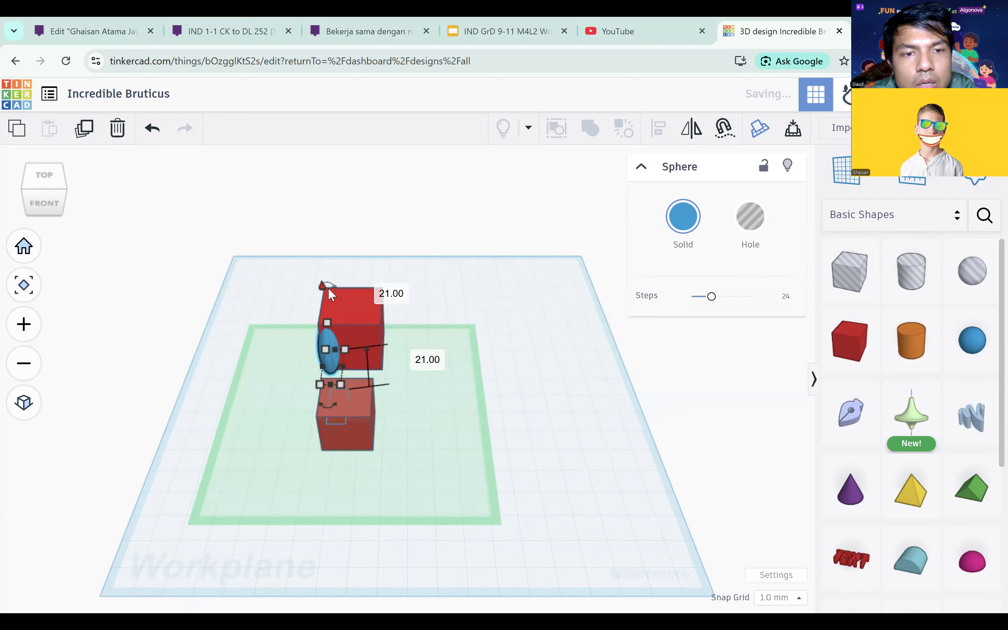
# Enlarge the narrow blue sphere into a large ball and move it beside the two red boxes
pyautogui.click(493, 325)
pyautogui.click(329, 351)
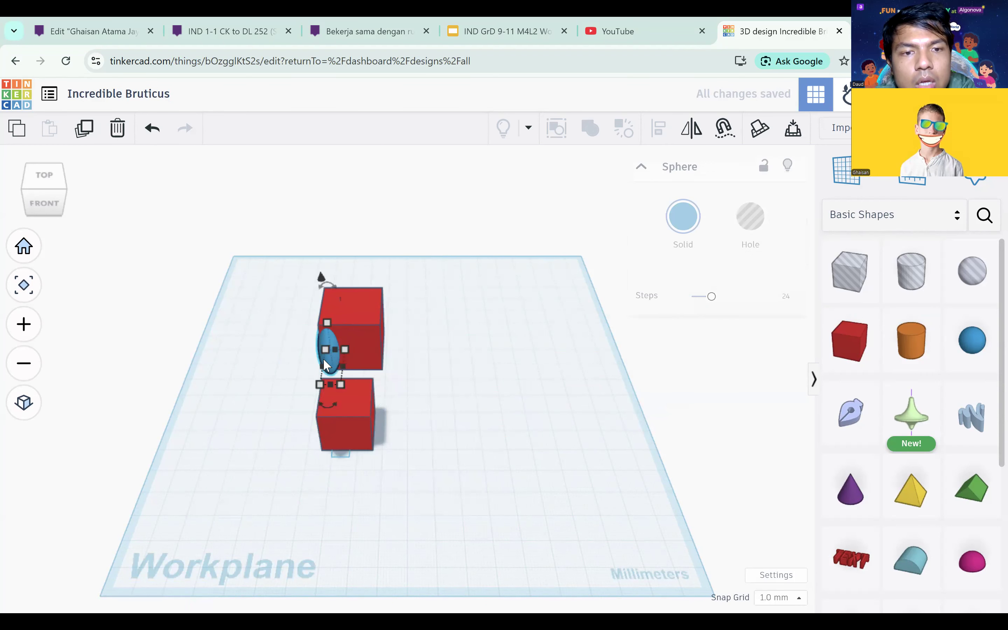
pyautogui.moveTo(345, 347); pyautogui.dragTo(475, 232)
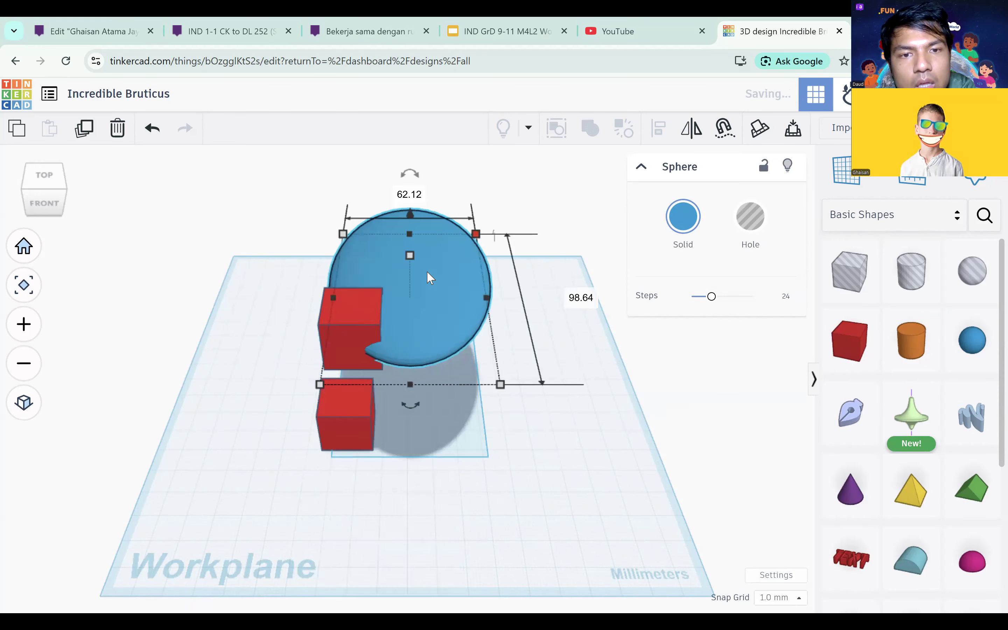
pyautogui.moveTo(412, 270); pyautogui.dragTo(507, 458)
pyautogui.moveTo(472, 379)
pyautogui.mouseDown()
pyautogui.moveTo(547, 365)
pyautogui.moveTo(469, 292)
pyautogui.moveTo(485, 333)
pyautogui.moveTo(484, 304)
pyautogui.moveTo(457, 311)
pyautogui.moveTo(472, 490)
pyautogui.moveTo(477, 266)
pyautogui.moveTo(468, 499)
pyautogui.moveTo(469, 332)
pyautogui.moveTo(465, 359)
pyautogui.mouseUp()
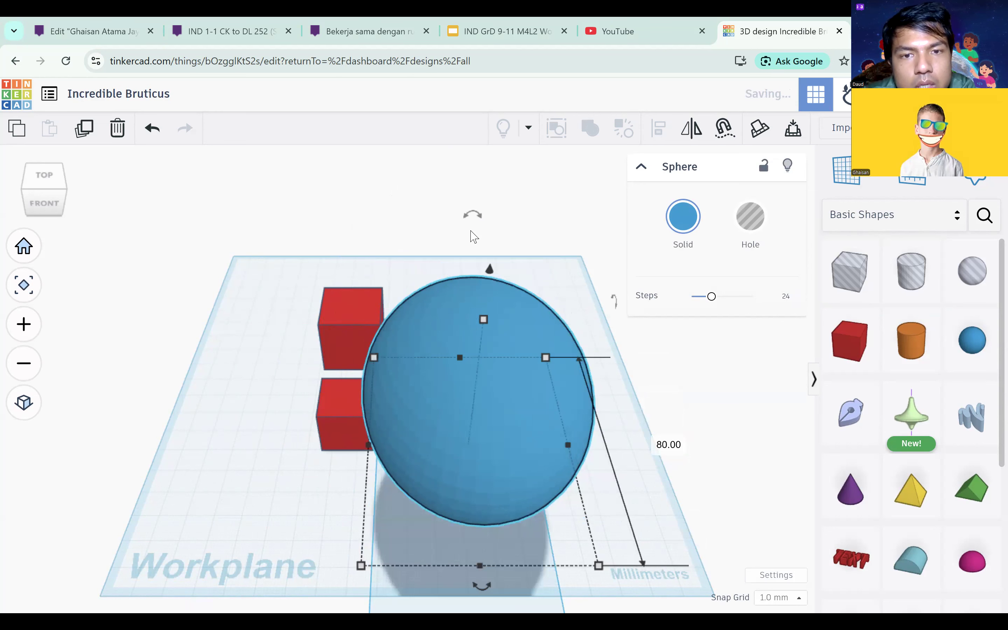
pyautogui.moveTo(491, 266); pyautogui.dragTo(487, 217)
pyautogui.moveTo(515, 341); pyautogui.dragTo(525, 446)
# Rotate the upper red box so that it sits tilted above the lower box
pyautogui.click(339, 328)
pyautogui.moveTo(348, 273); pyautogui.dragTo(342, 383)
pyautogui.moveTo(349, 389)
pyautogui.mouseDown()
pyautogui.moveTo(396, 382)
pyautogui.moveTo(327, 386)
pyautogui.moveTo(366, 247)
pyautogui.moveTo(428, 311)
pyautogui.moveTo(351, 375)
pyautogui.moveTo(354, 387)
pyautogui.mouseUp()
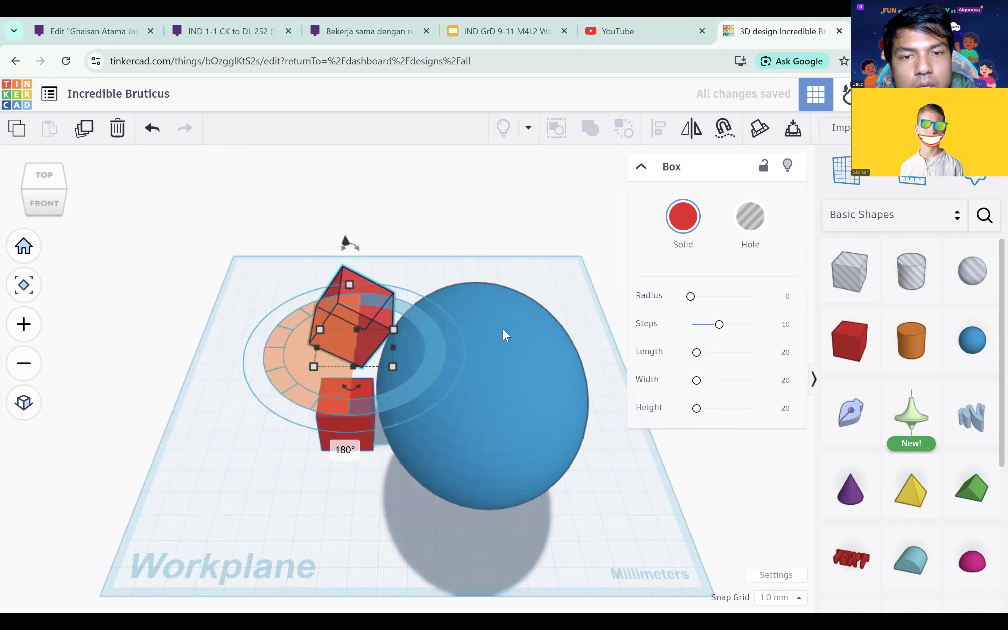
# Raise the large blue sphere, move it toward the red boxes, and reduce its size
pyautogui.click(478, 351)
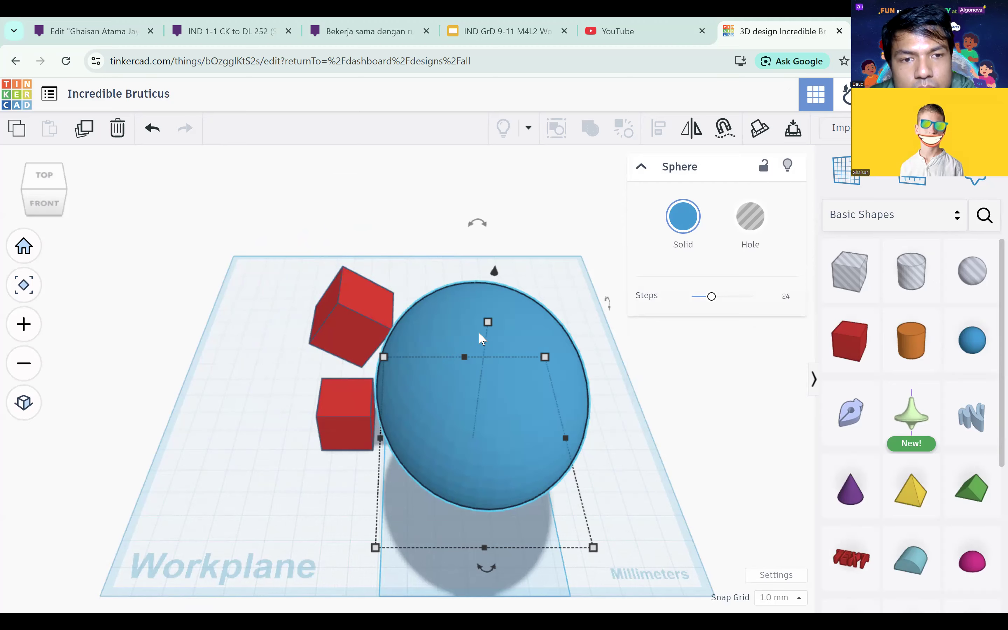
pyautogui.moveTo(494, 273); pyautogui.dragTo(499, 219)
pyautogui.moveTo(487, 394); pyautogui.dragTo(403, 417)
pyautogui.moveTo(398, 488); pyautogui.dragTo(434, 433)
pyautogui.moveTo(404, 365); pyautogui.dragTo(356, 356)
# Raise the blue sphere to about 58 mm above the workplane and shrink it to a small ball at the tilted box
pyautogui.moveTo(341, 309); pyautogui.dragTo(348, 249)
pyautogui.moveTo(348, 331); pyautogui.dragTo(348, 358)
pyautogui.moveTo(335, 279); pyautogui.dragTo(330, 242)
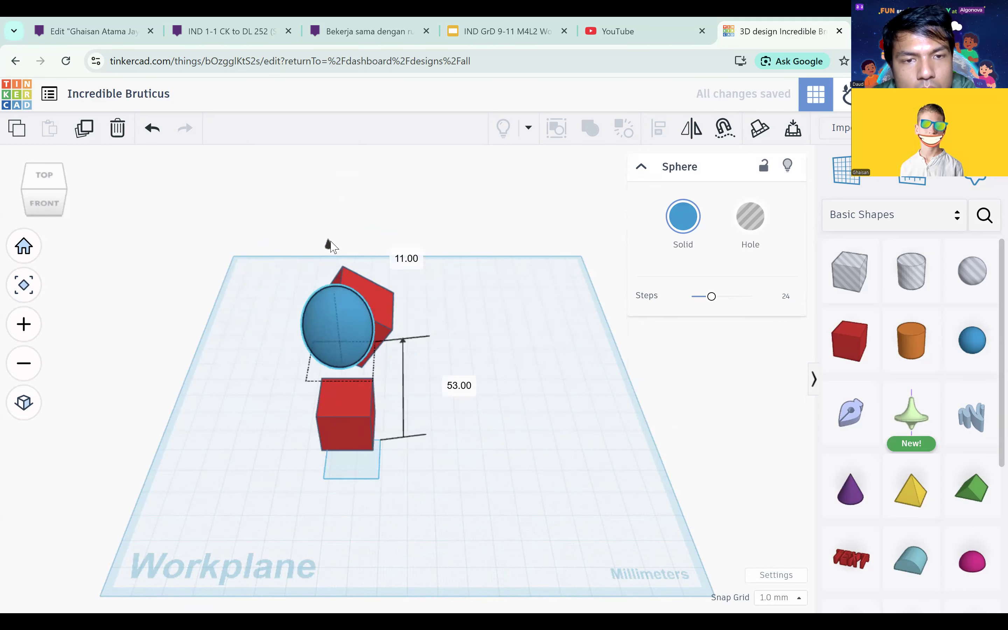
pyautogui.moveTo(335, 292); pyautogui.dragTo(343, 338)
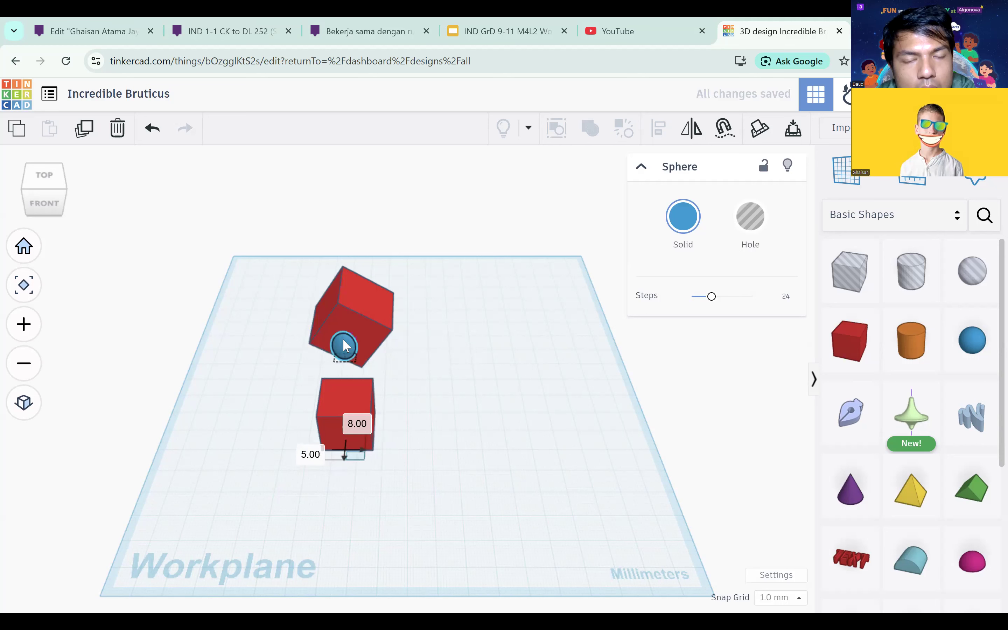
pyautogui.moveTo(341, 290); pyautogui.dragTo(351, 338)
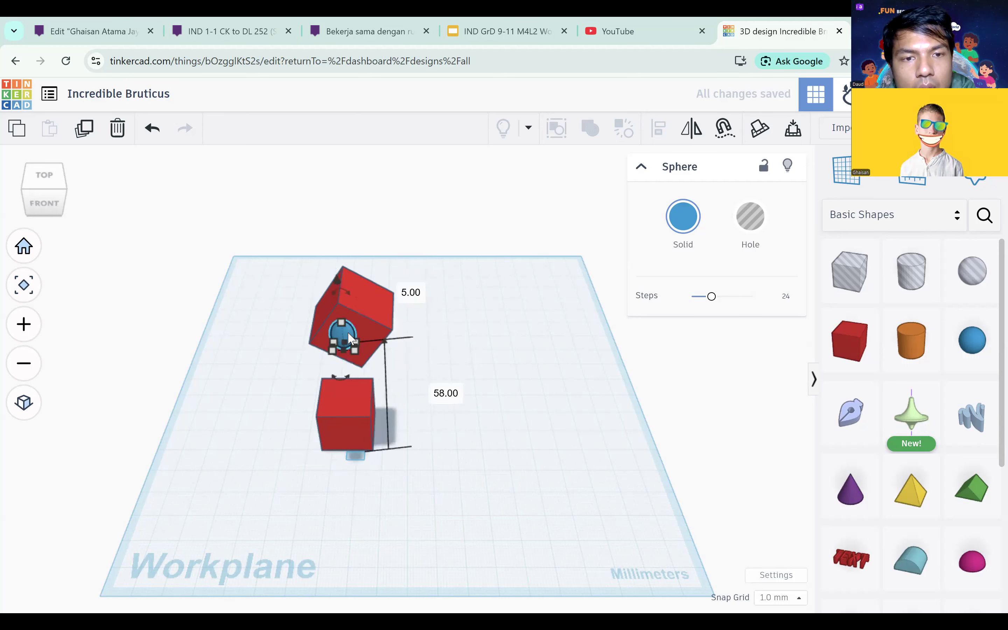
# Stretch the small blue ball into a flat disc about 3 mm thick that covers most of the workplane
pyautogui.moveTo(337, 280); pyautogui.dragTo(331, 228)
pyautogui.moveTo(355, 296); pyautogui.dragTo(609, 595)
pyautogui.moveTo(563, 416); pyautogui.dragTo(791, 415)
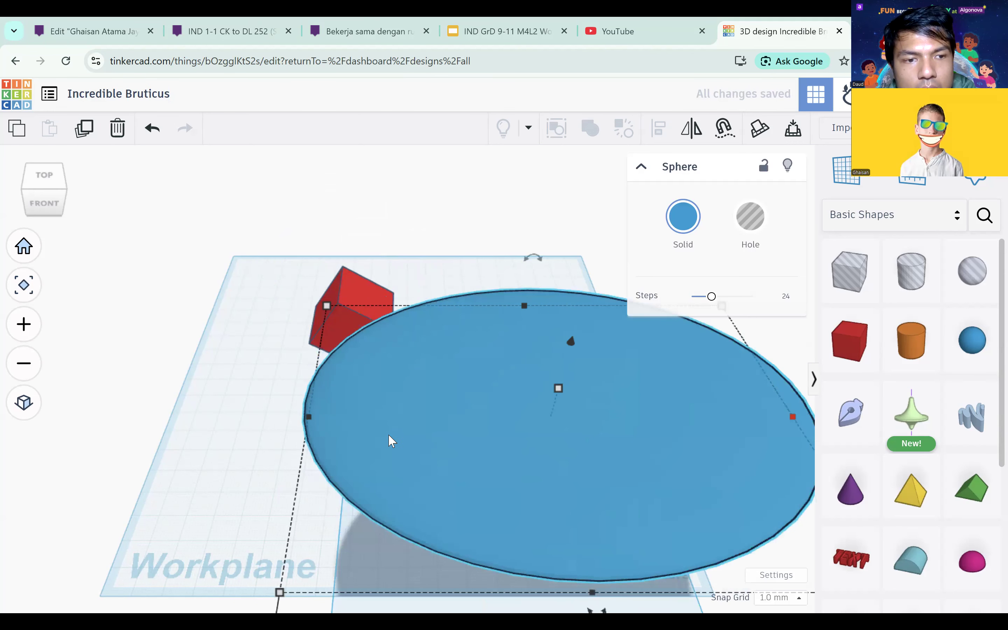
pyautogui.moveTo(312, 419); pyautogui.dragTo(181, 417)
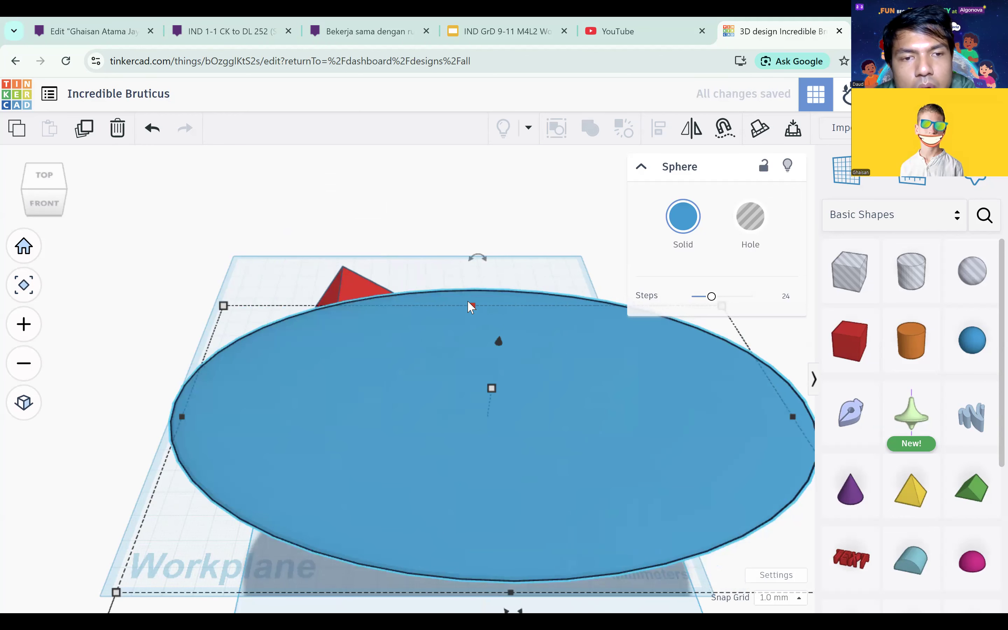
pyautogui.moveTo(480, 307); pyautogui.dragTo(490, 391)
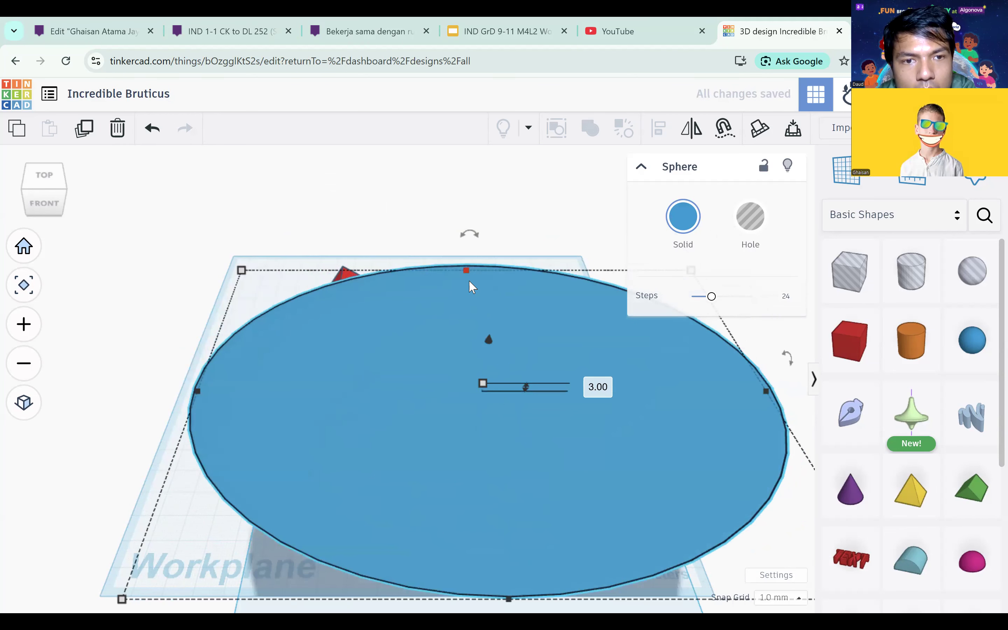
pyautogui.moveTo(490, 338); pyautogui.dragTo(456, 375)
# Move the disc to the red boxes, set its height to about 23 mm, and shrink it to a small ball
pyautogui.moveTo(252, 273); pyautogui.dragTo(581, 474)
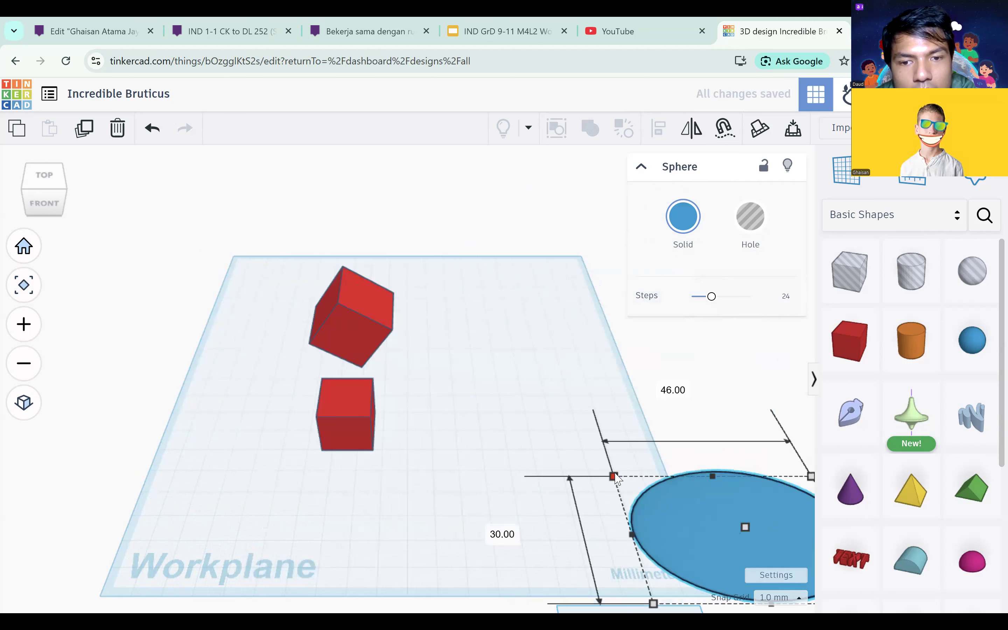
pyautogui.moveTo(707, 512); pyautogui.dragTo(288, 399)
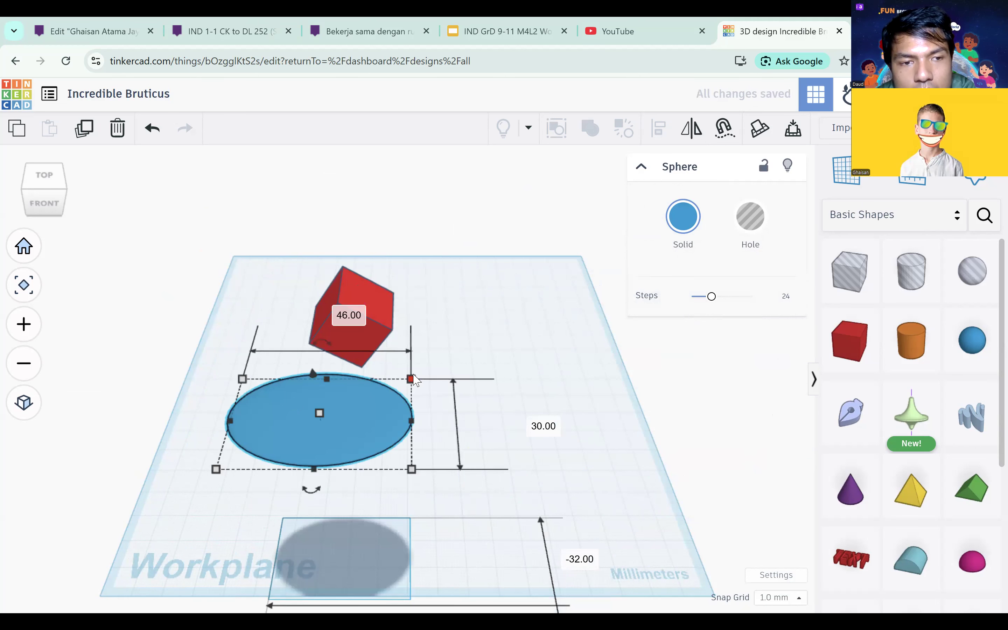
pyautogui.moveTo(411, 379); pyautogui.dragTo(359, 412)
pyautogui.moveTo(287, 434); pyautogui.dragTo(284, 373)
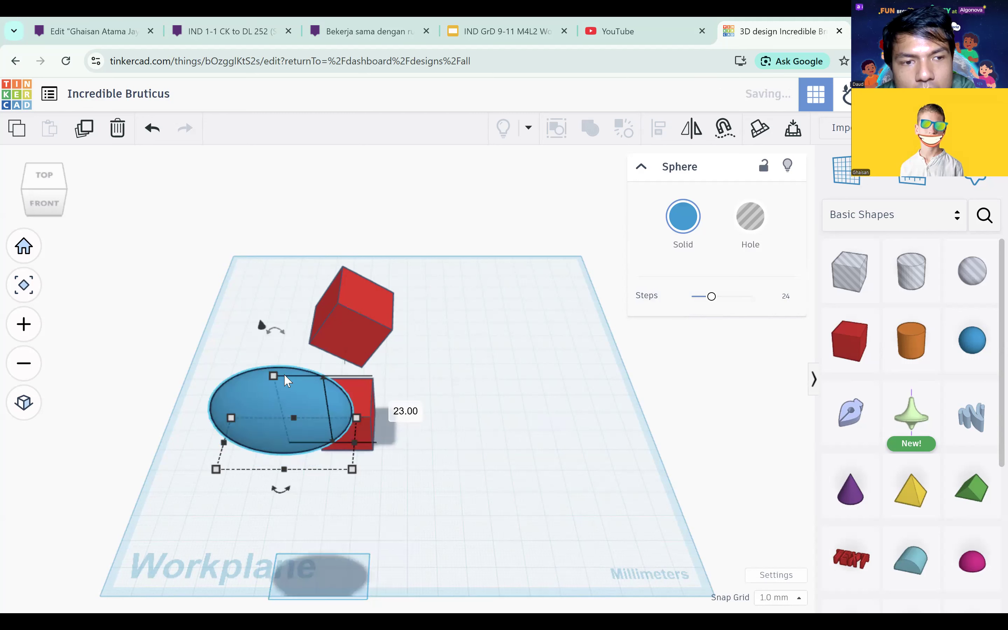
pyautogui.moveTo(351, 469); pyautogui.dragTo(340, 327)
pyautogui.click(505, 330)
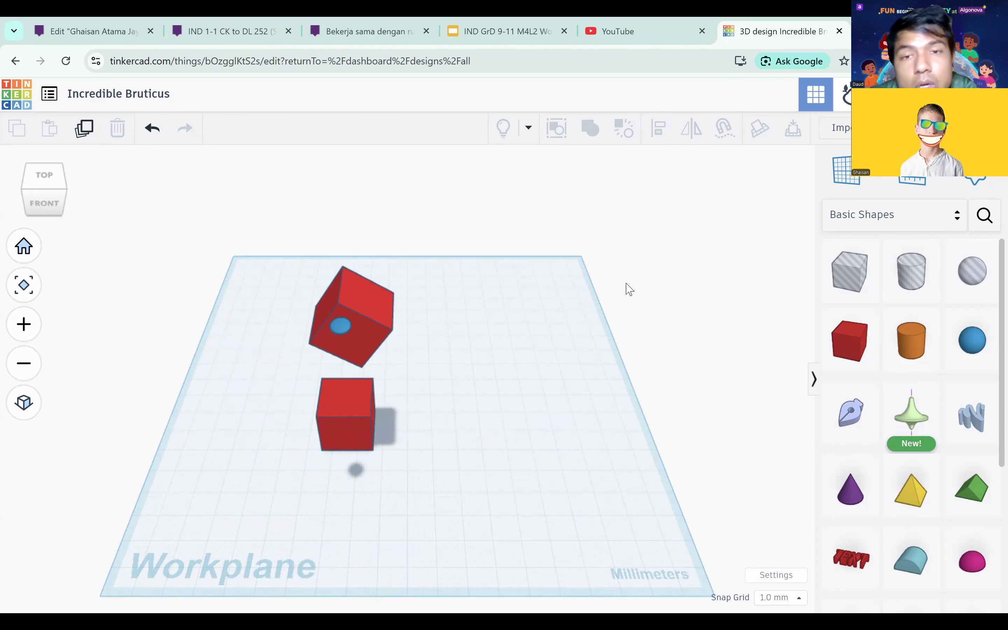
# Move the small blue ball to the middle of the tilted red box and select that box
pyautogui.click(337, 326)
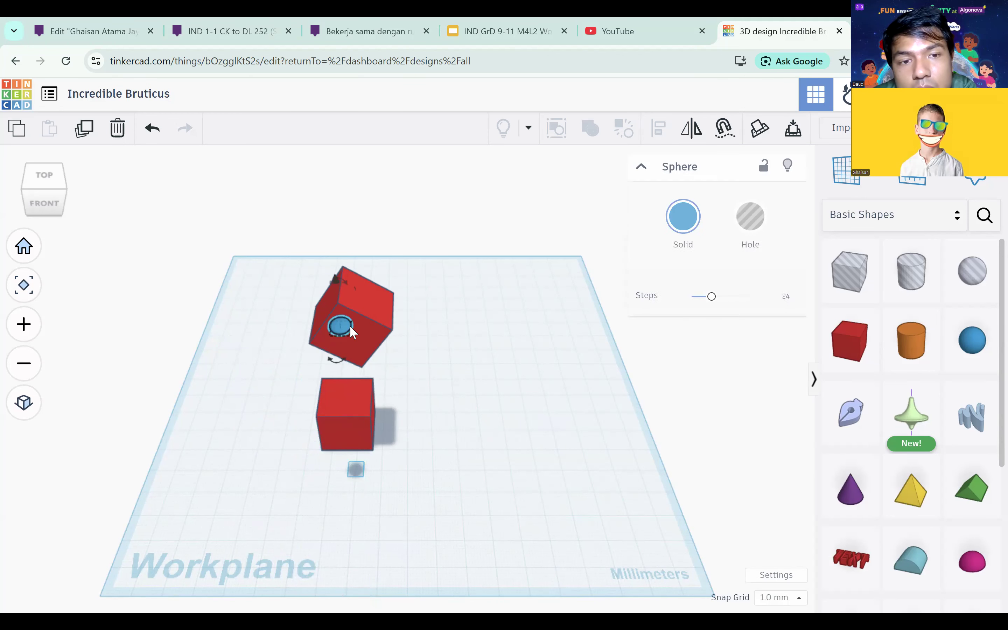
pyautogui.moveTo(342, 328); pyautogui.dragTo(359, 294)
pyautogui.click(360, 293)
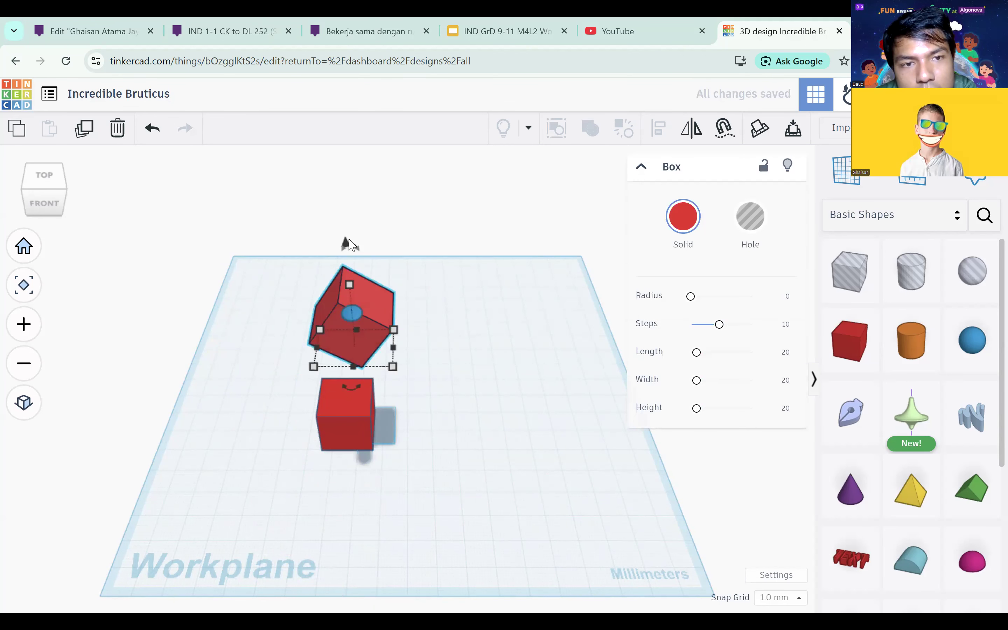
# Rotate the tilted red box about -116° around its vertical axis and move it away from the blue ball toward the workplane's front
pyautogui.moveTo(345, 206); pyautogui.dragTo(345, 207)
pyautogui.click(346, 288)
pyautogui.moveTo(345, 245); pyautogui.dragTo(275, 225)
pyautogui.moveTo(348, 368); pyautogui.dragTo(521, 255)
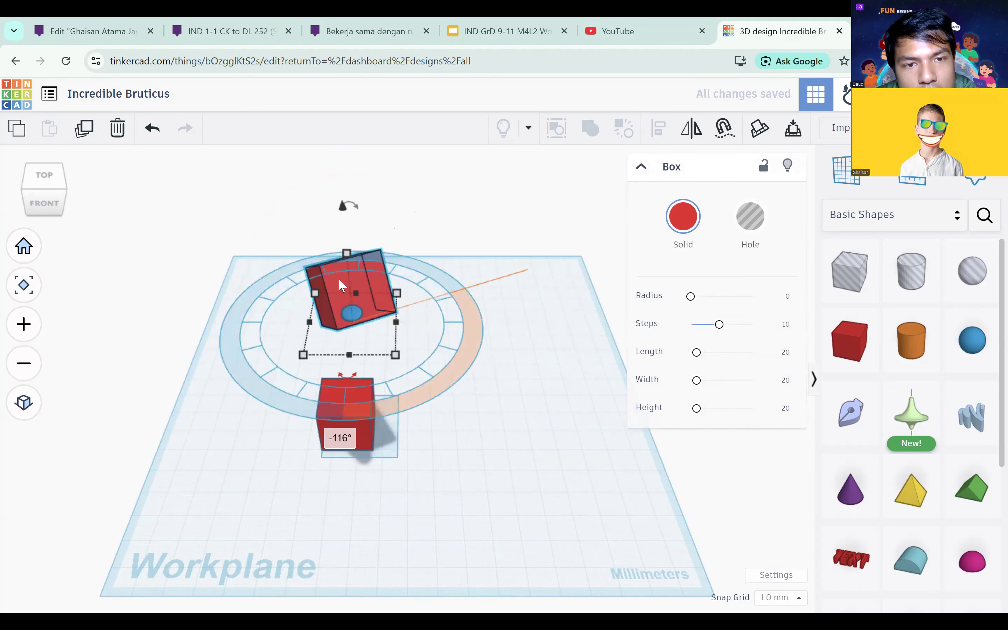
pyautogui.moveTo(374, 303); pyautogui.dragTo(506, 393)
pyautogui.moveTo(487, 288); pyautogui.dragTo(496, 400)
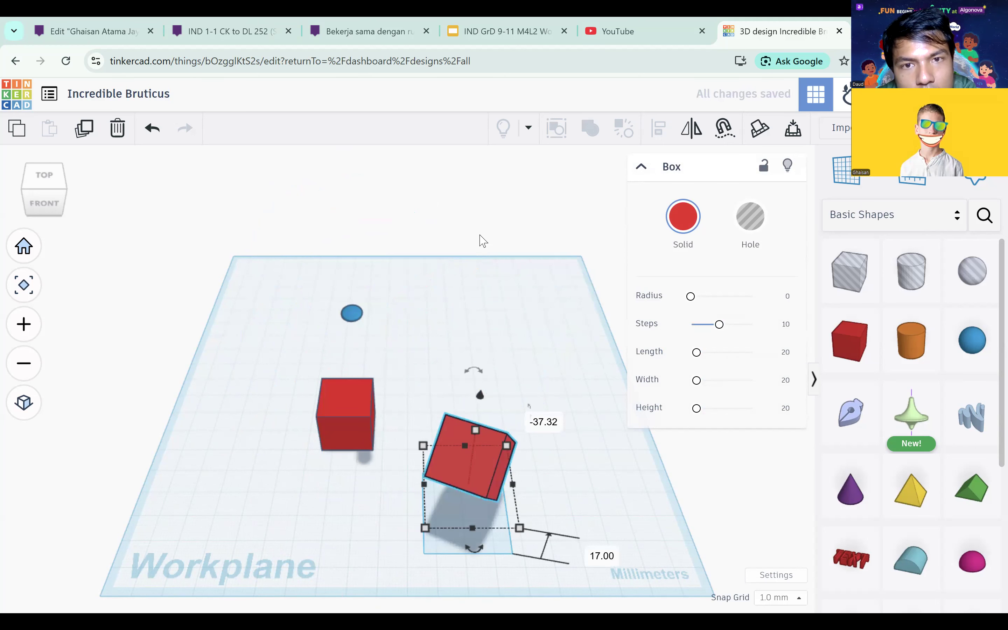
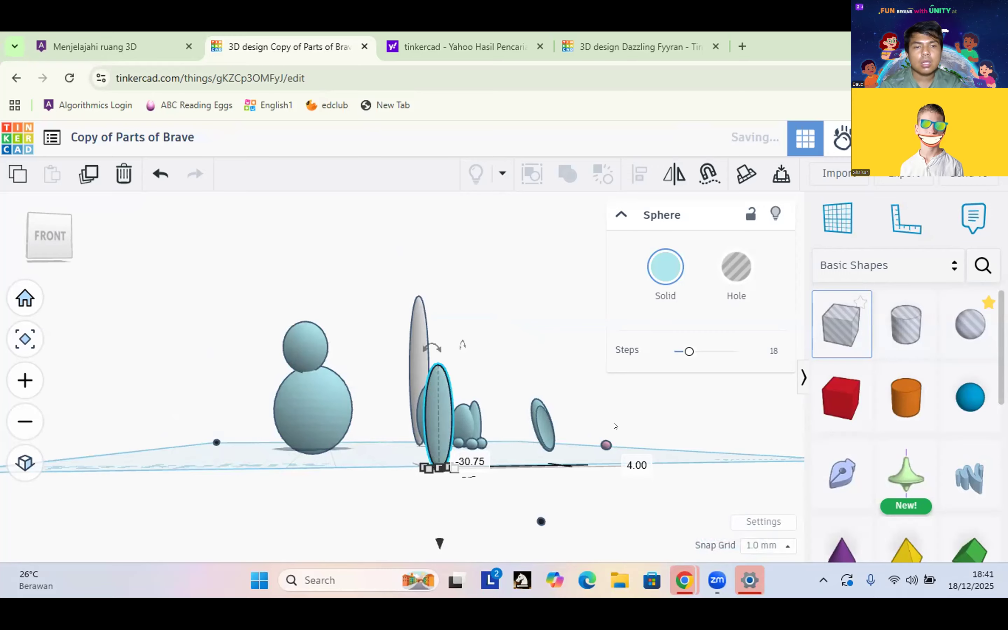
# Move the slim blue ellipsoid in Copy of Parts of Brave forward and check the rabbit reference pictures in the lesson
pyautogui.scroll(3, 475, 416)
pyautogui.moveTo(474, 415); pyautogui.dragTo(524, 496)
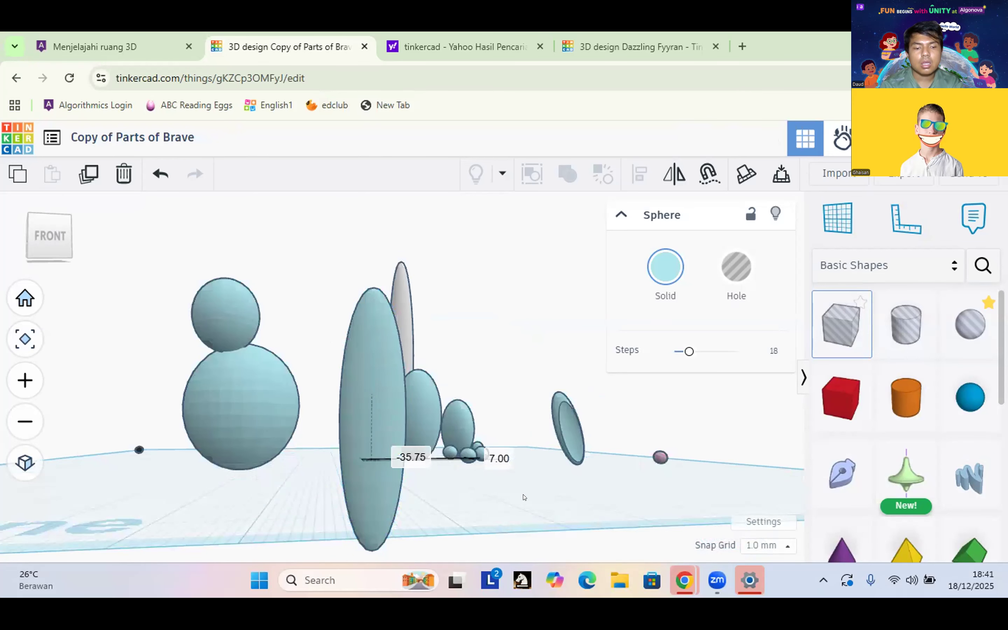
pyautogui.hotkey('ctrl', 'shift', 'Tab')
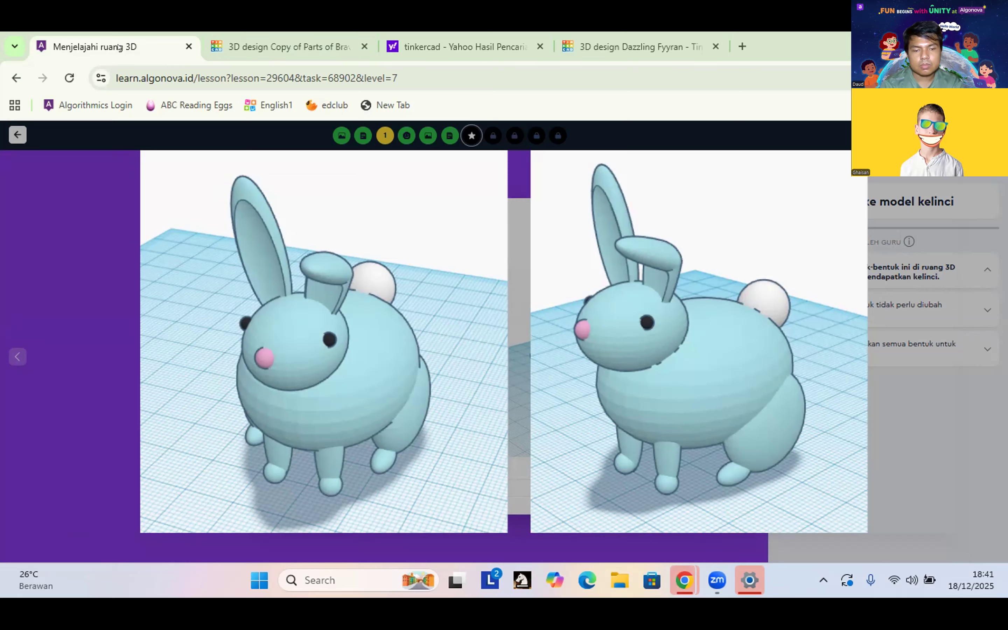
pyautogui.click(280, 47)
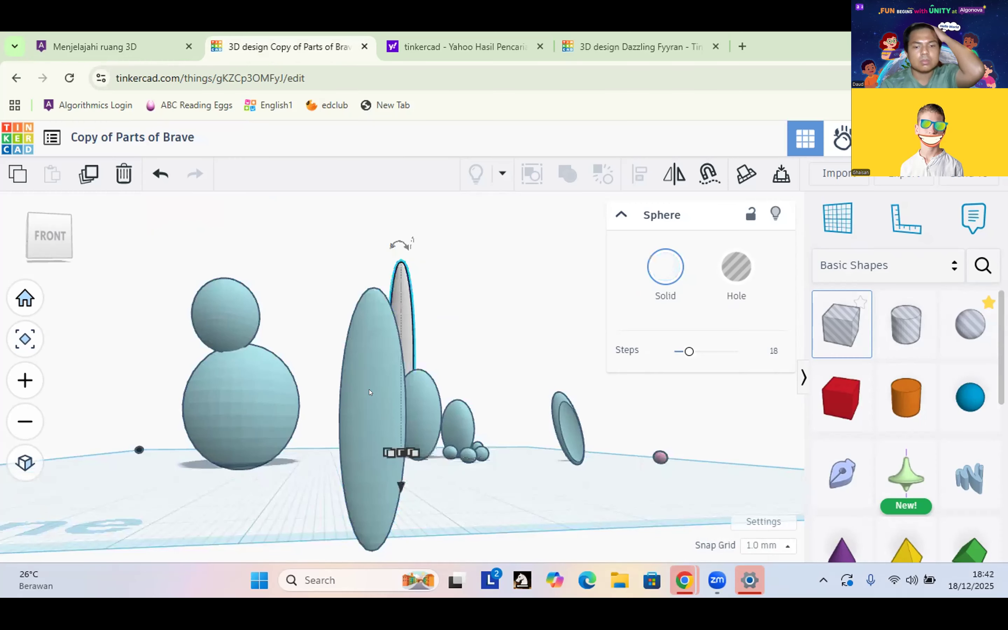
# Try repositioning the two slim blue ellipsoids between the body and the tall white ellipsoid, and undo the moves
pyautogui.moveTo(370, 394); pyautogui.dragTo(370, 420)
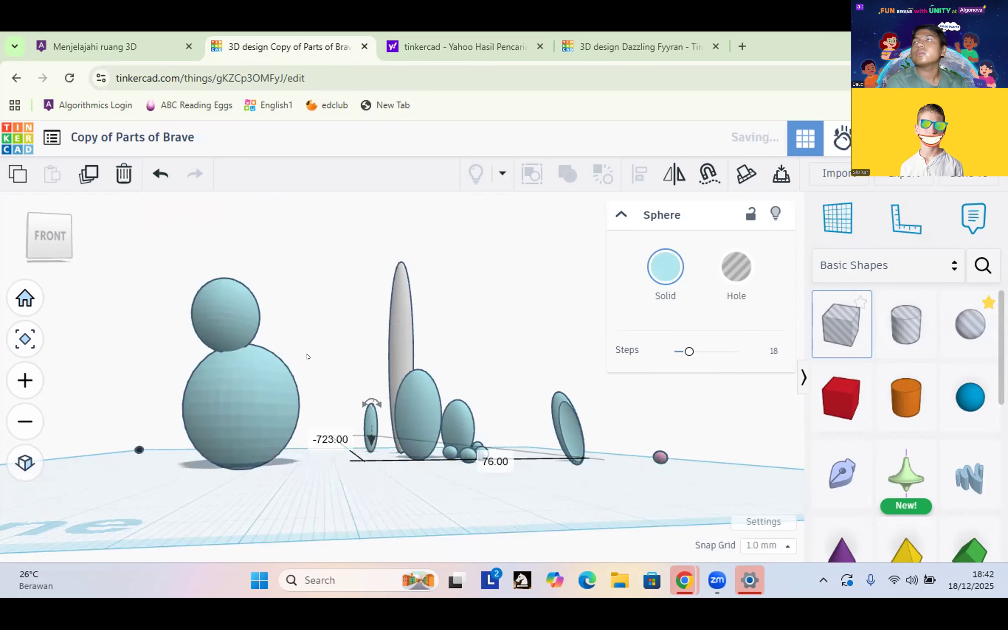
pyautogui.scroll(3, 307, 357)
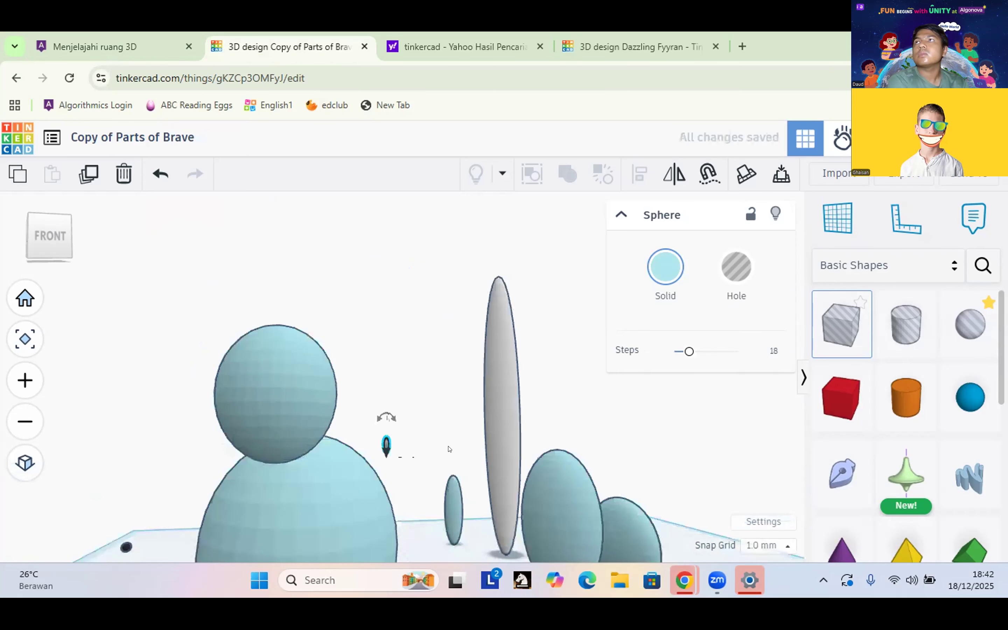
pyautogui.moveTo(454, 492); pyautogui.dragTo(507, 533)
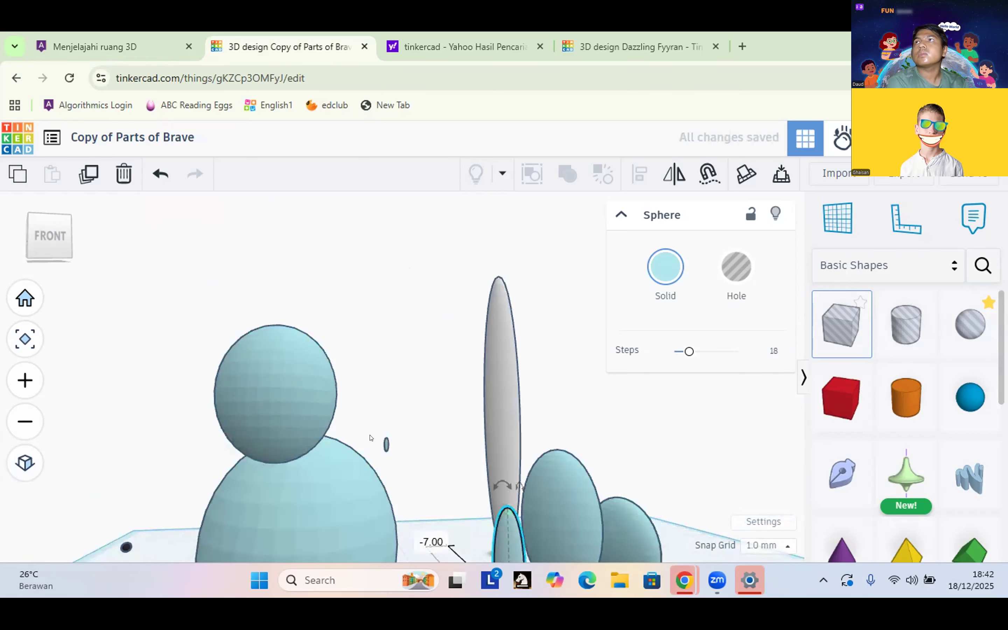
pyautogui.click(386, 444)
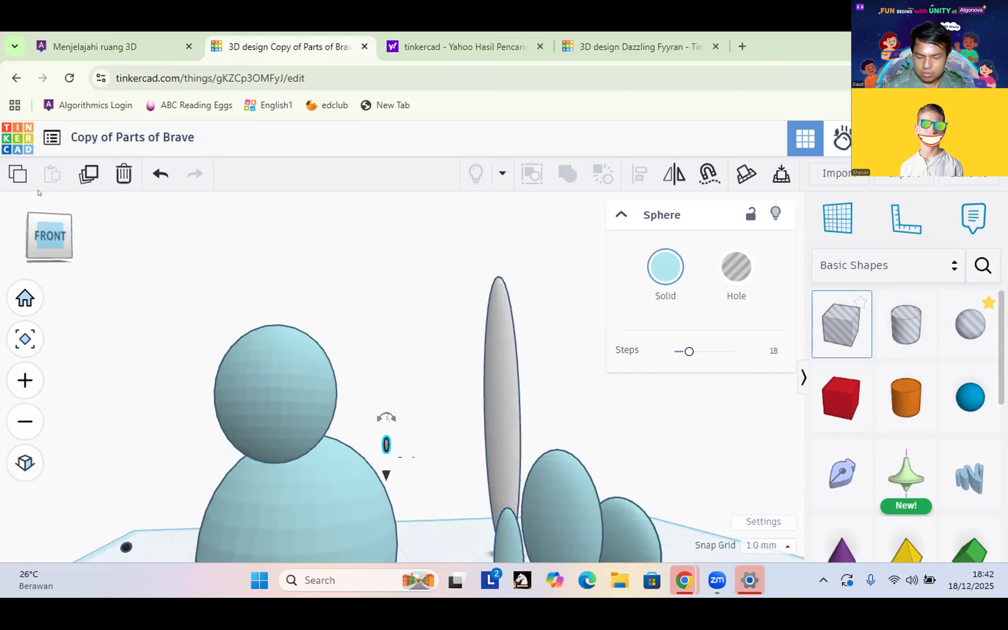
pyautogui.hotkey('ctrl', 'z')
pyautogui.hotkey('ctrl', 'z')
# Raise the slim blue ellipsoid 32 mm and place it on top of the rabbit's head as an ear
pyautogui.scroll(2, 498, 356)
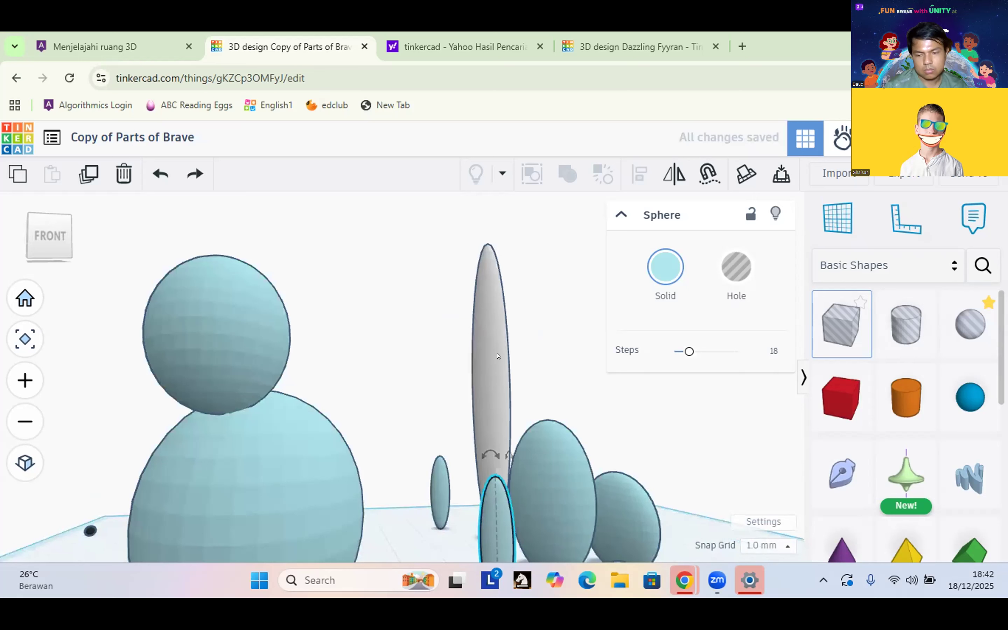
pyautogui.click(40, 239)
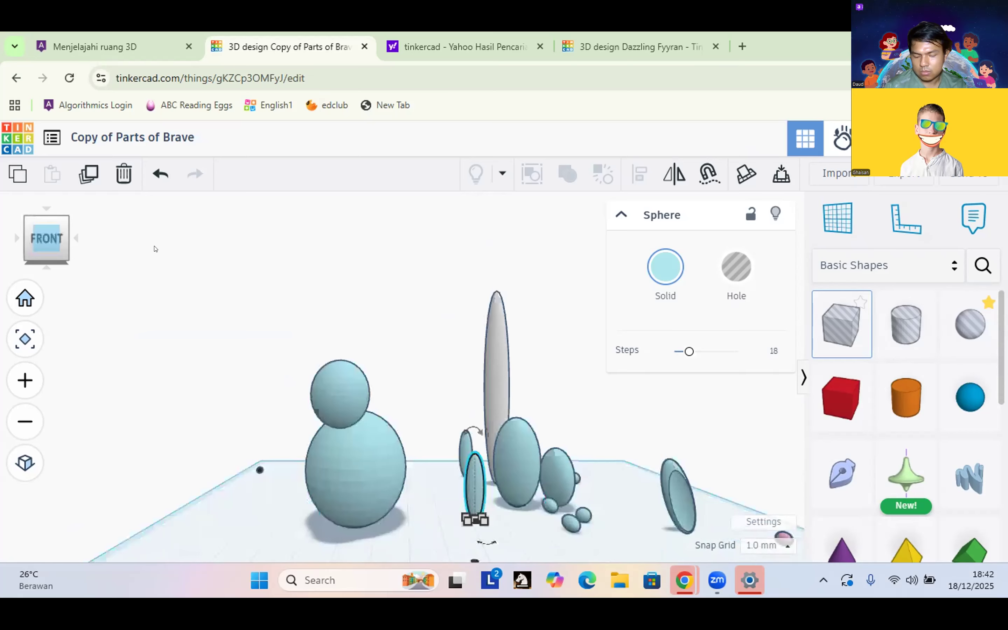
pyautogui.moveTo(39, 238); pyautogui.dragTo(37, 255)
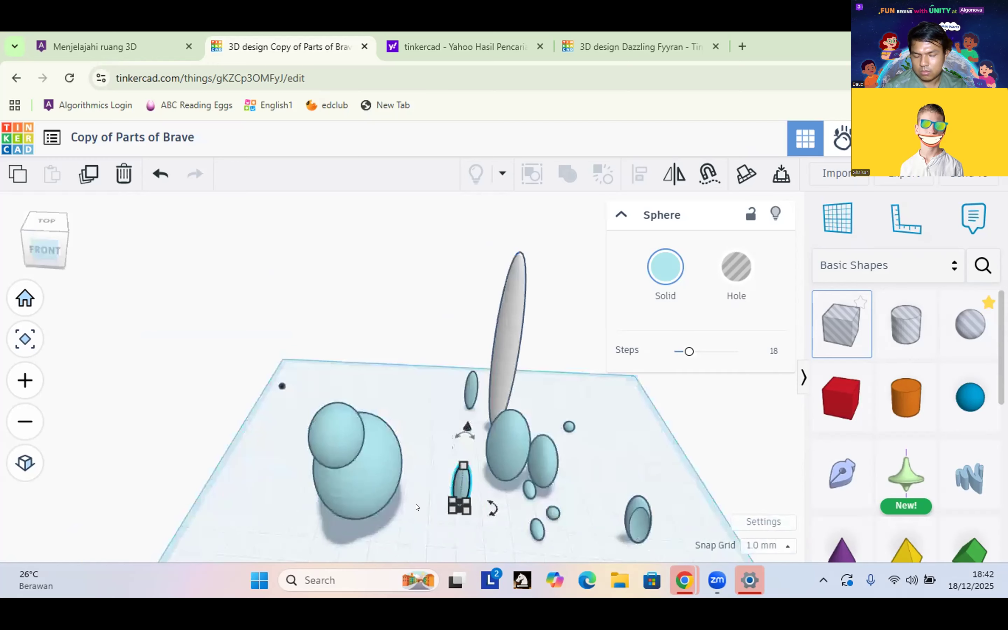
pyautogui.moveTo(417, 507); pyautogui.dragTo(441, 474, button='right')
pyautogui.moveTo(487, 485); pyautogui.dragTo(454, 520)
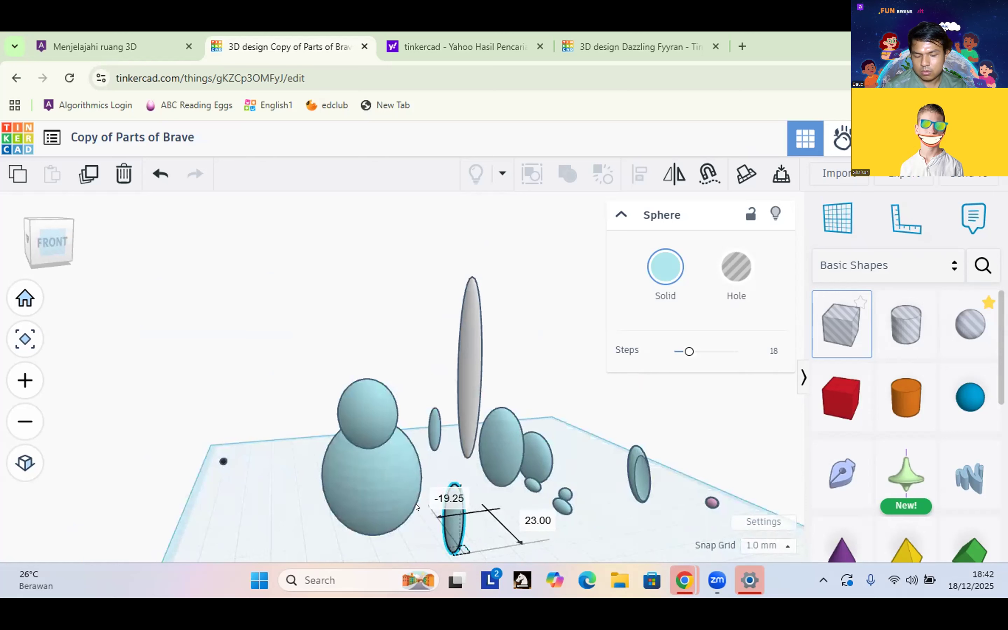
pyautogui.hotkey('ctrl', 'z')
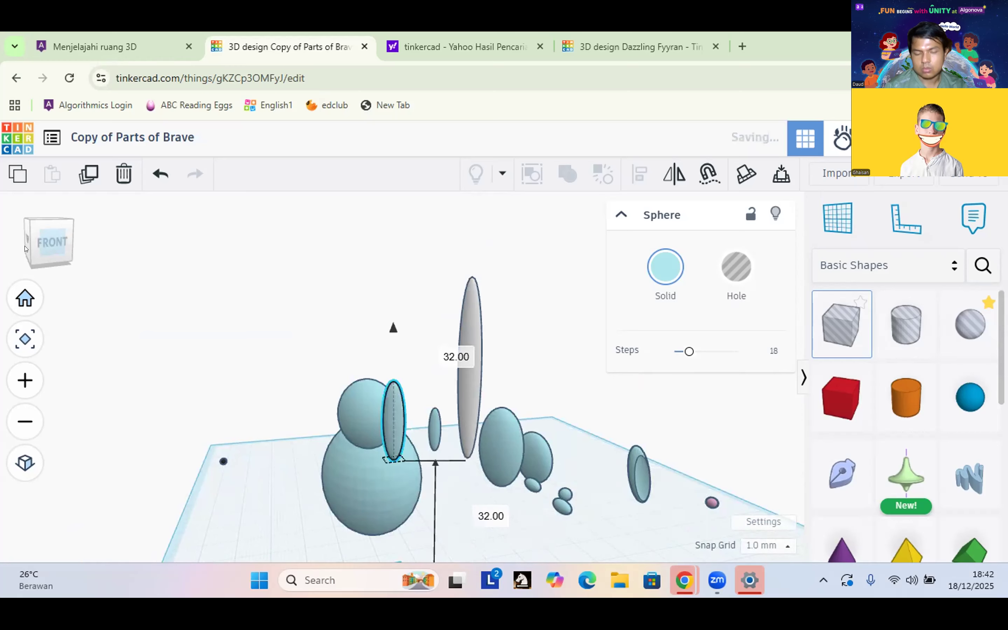
pyautogui.click(25, 249)
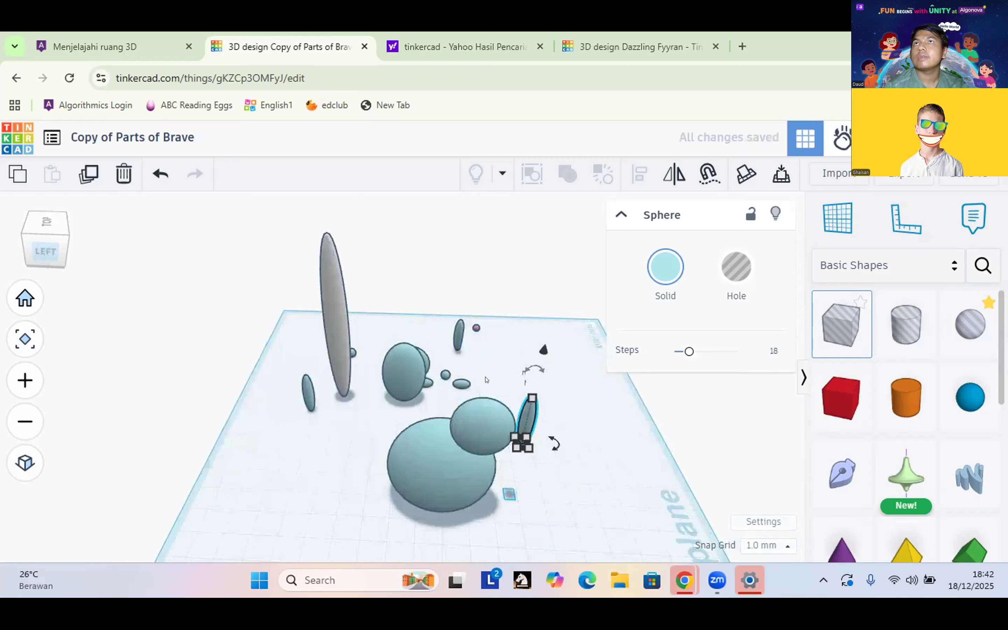
pyautogui.moveTo(485, 380); pyautogui.dragTo(451, 332)
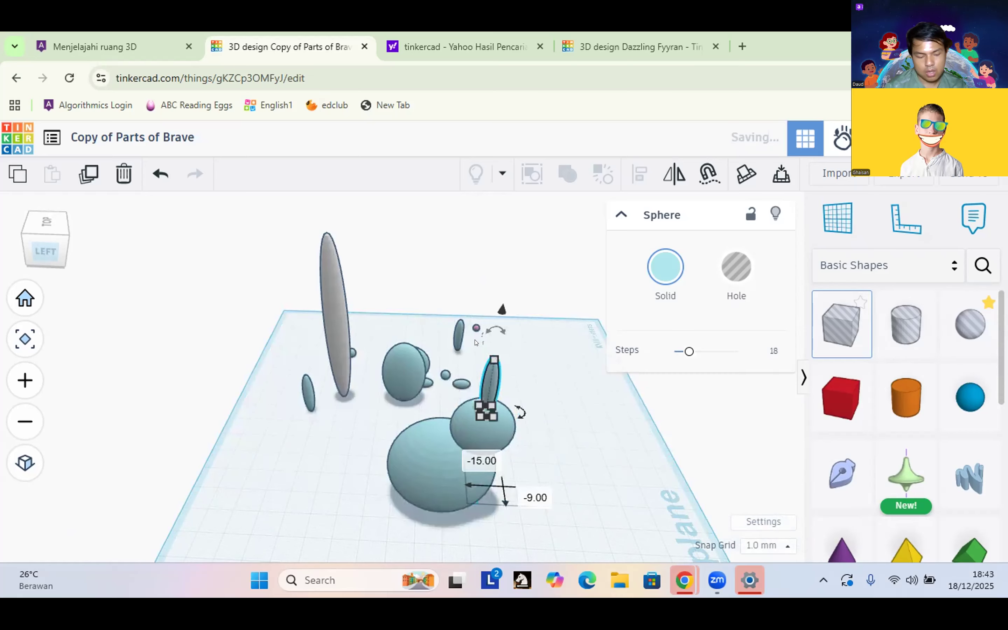
# Place the hollowed ear shape on the rabbit's head beside the slim ear, using the lesson's reference pictures
pyautogui.moveTo(459, 336); pyautogui.dragTo(496, 523)
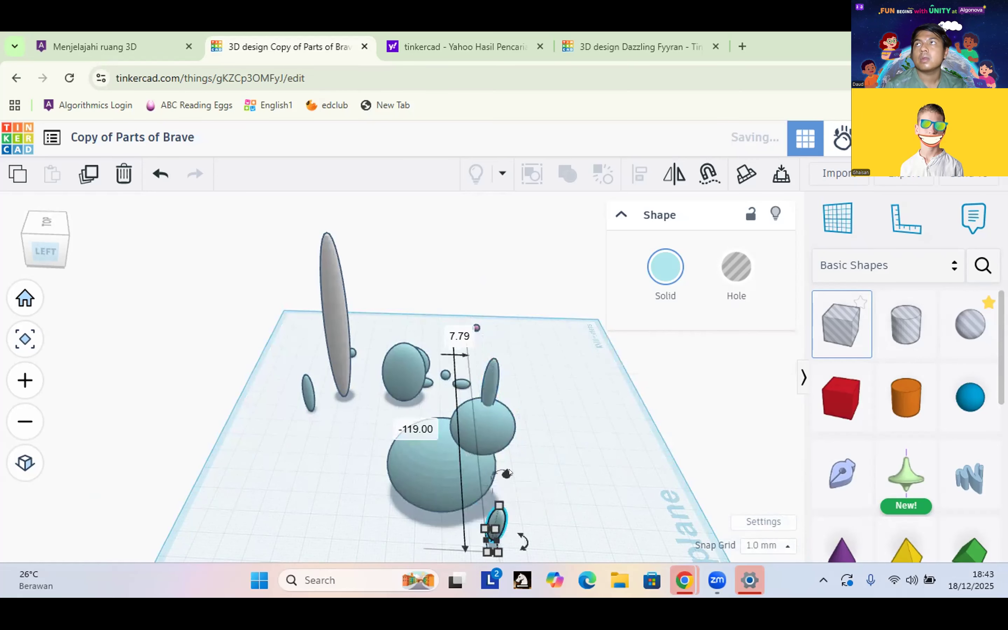
pyautogui.click(99, 36)
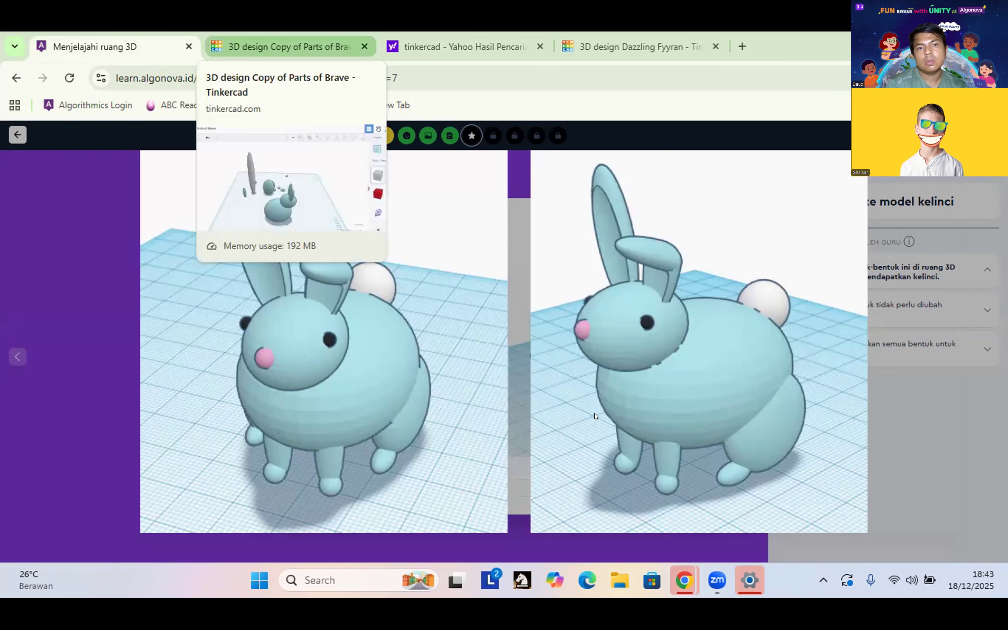
pyautogui.click(290, 47)
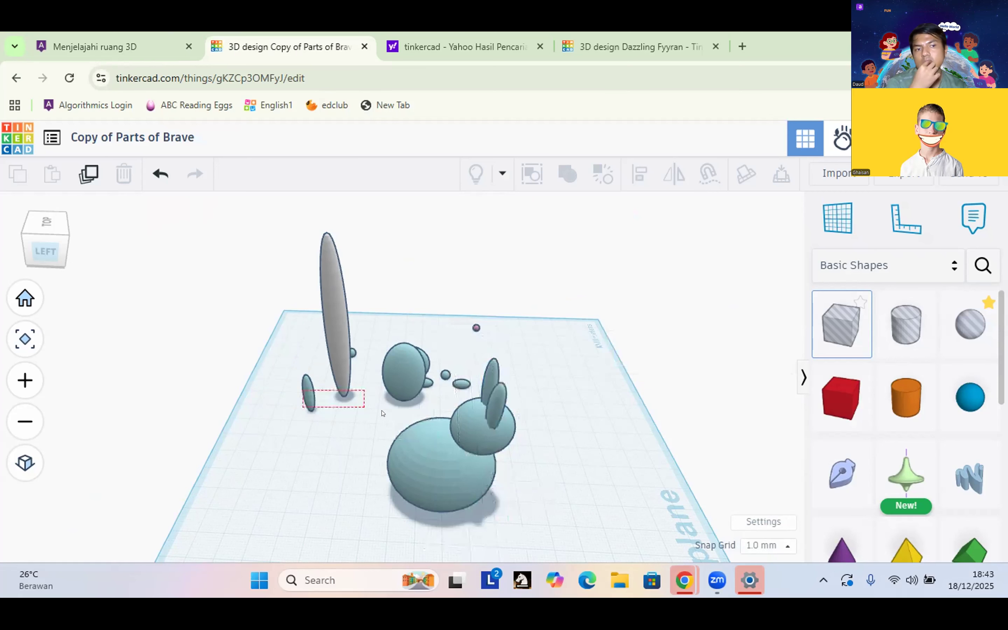
# Take the plain slim ellipsoid off the rabbit's head and clear it away, leaving only the hollowed ear on the head
pyautogui.moveTo(382, 414); pyautogui.dragTo(384, 415)
pyautogui.scroll(1, 383, 414)
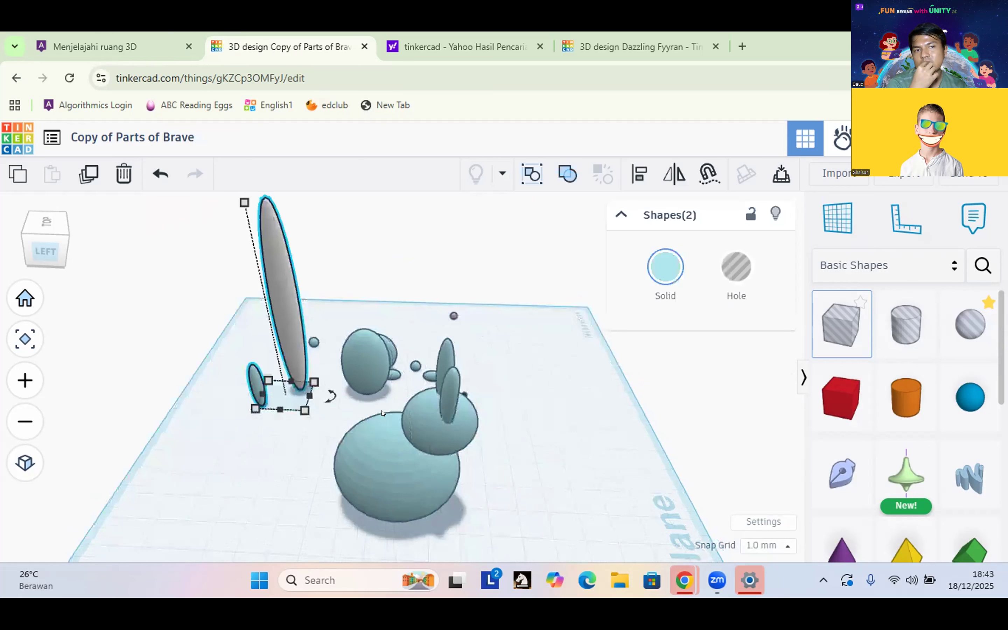
pyautogui.scroll(1, 511, 439)
pyautogui.scroll(1, 511, 440)
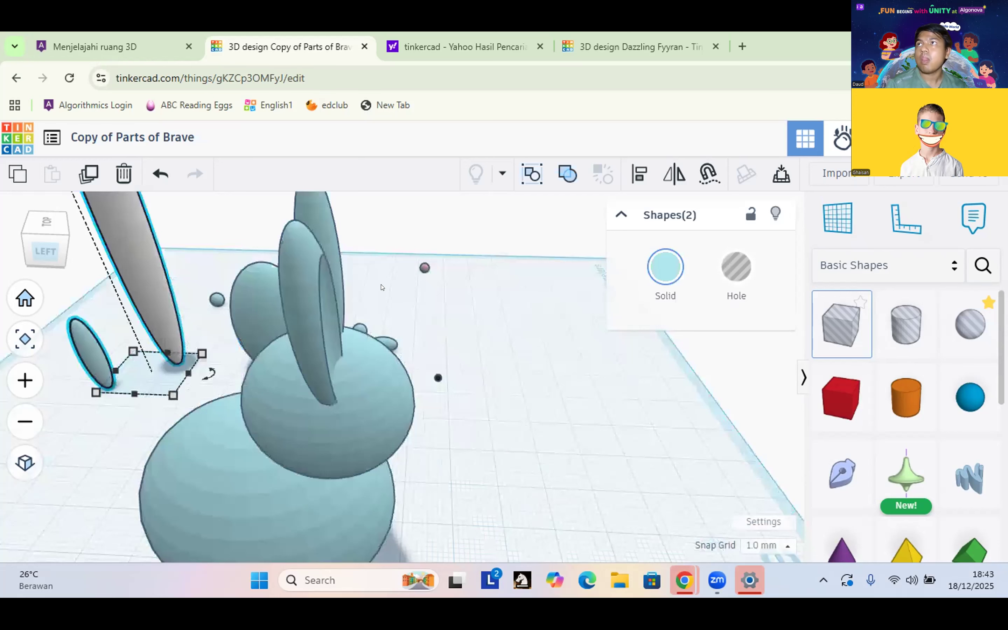
pyautogui.scroll(-2, 381, 287)
pyautogui.click(414, 355)
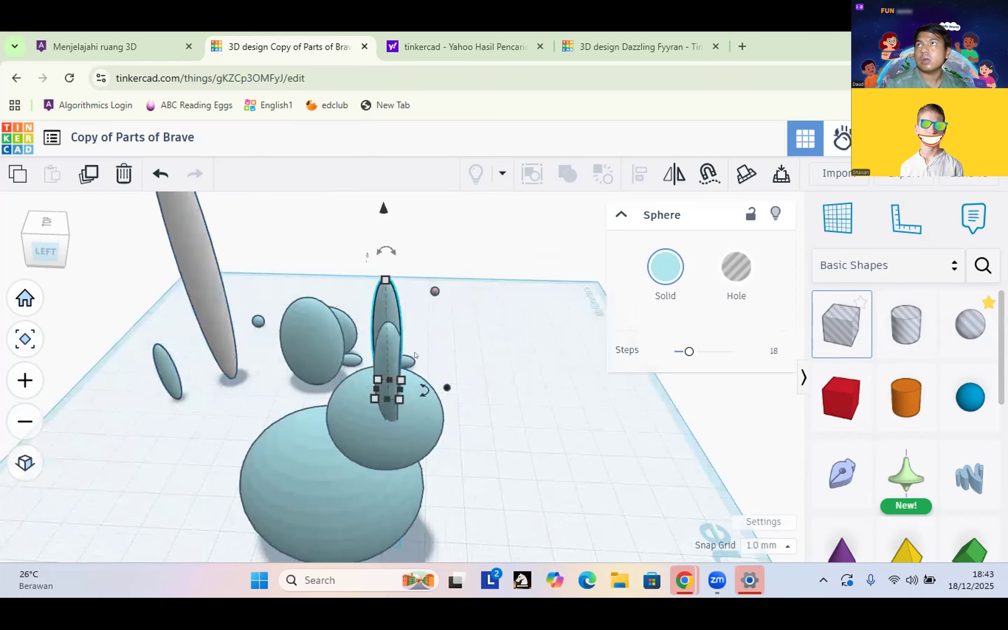
pyautogui.scroll(3, 249, 356)
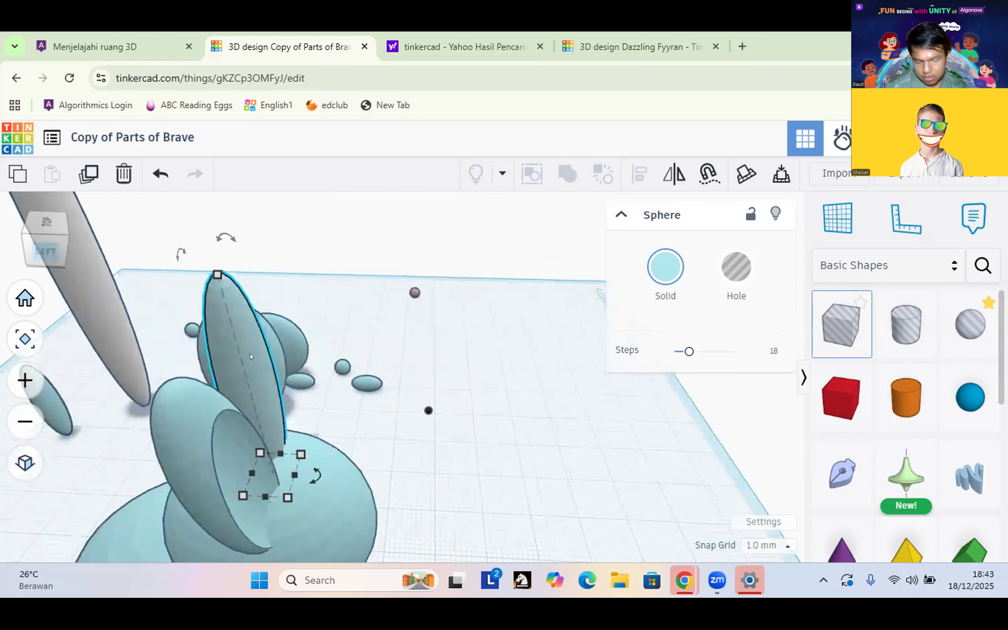
pyautogui.moveTo(251, 356); pyautogui.dragTo(512, 359)
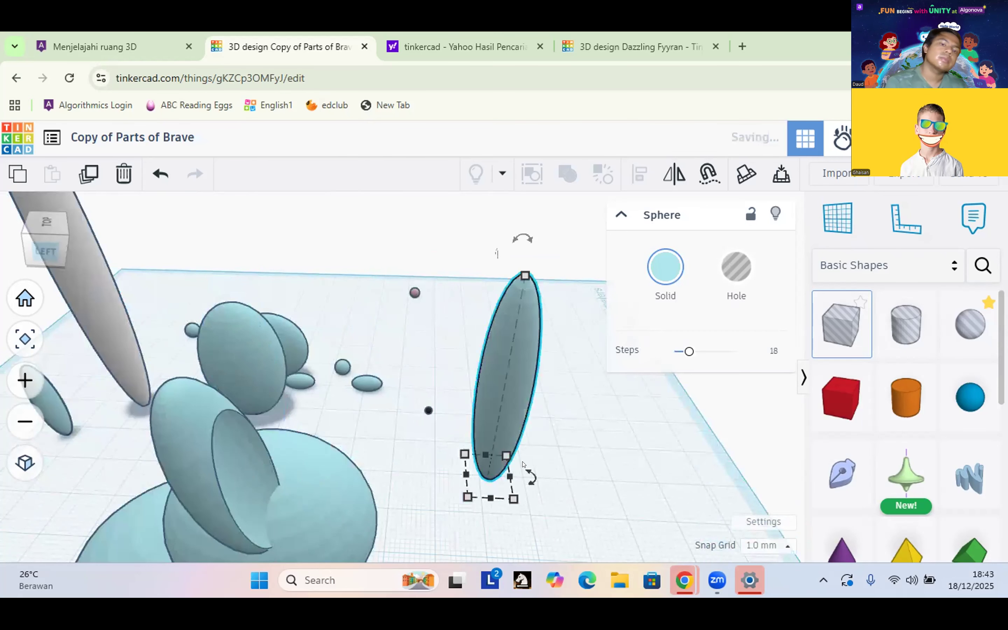
pyautogui.scroll(-2, 523, 463)
pyautogui.scroll(-1, 523, 464)
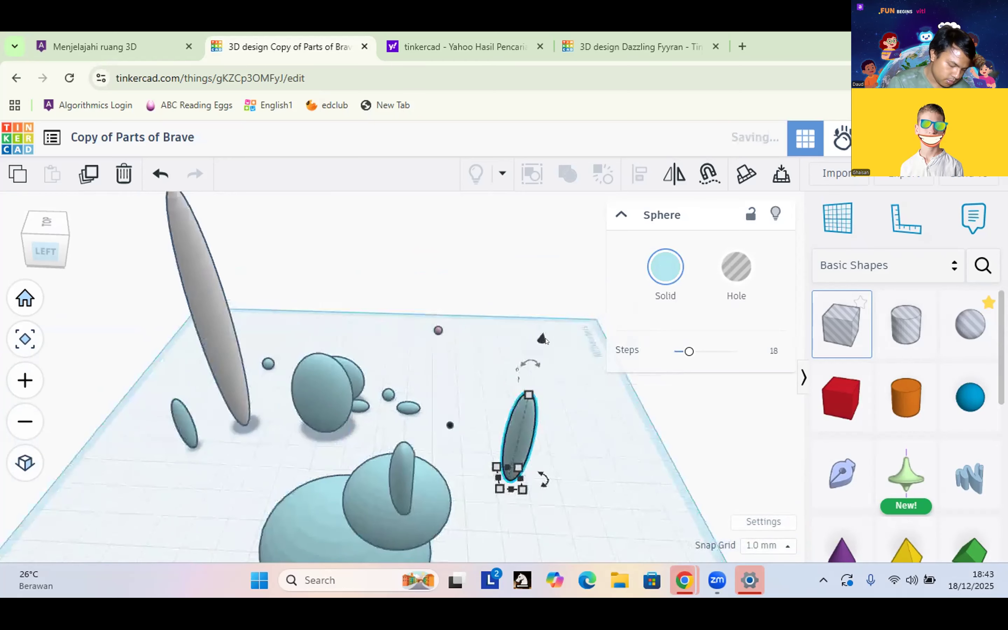
pyautogui.press('Delete')
# Shift the remaining small slim ellipsoid beside the tall white one about 13 mm toward the rabbit's body, viewed from the front
pyautogui.moveTo(186, 426); pyautogui.dragTo(217, 424)
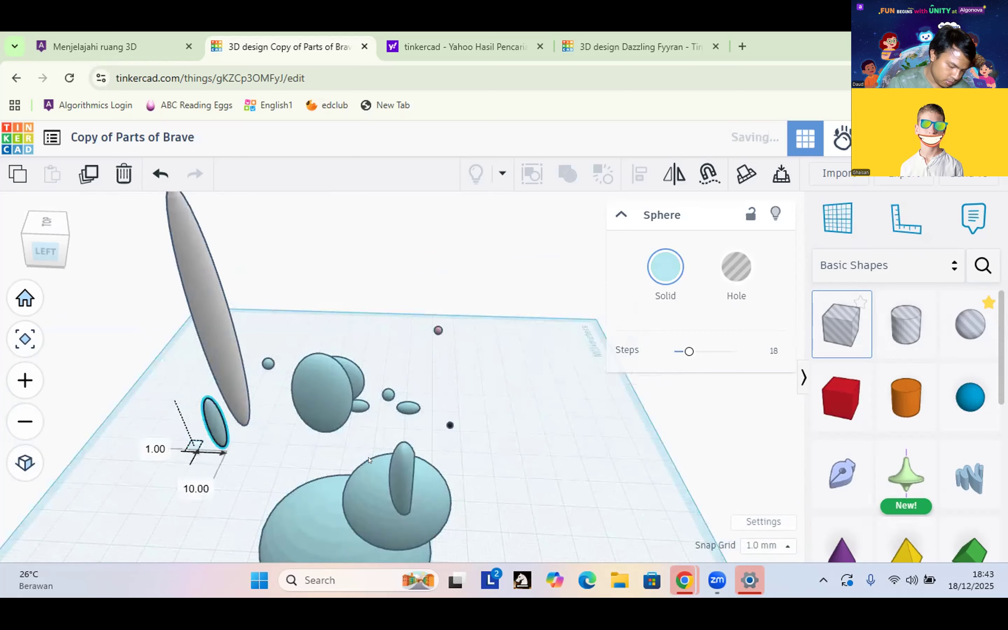
pyautogui.click(24, 380)
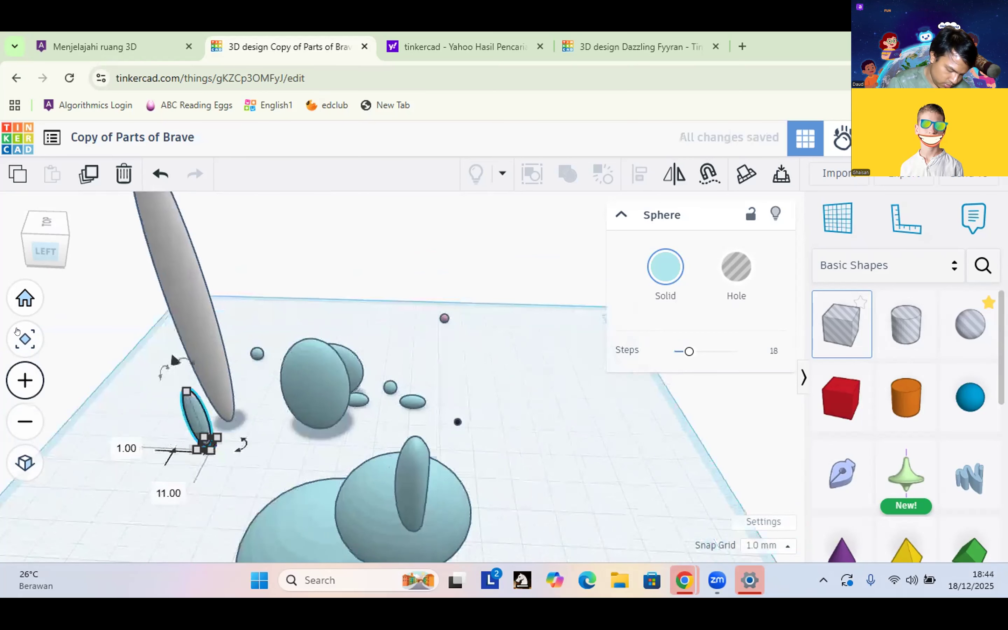
pyautogui.click(74, 237)
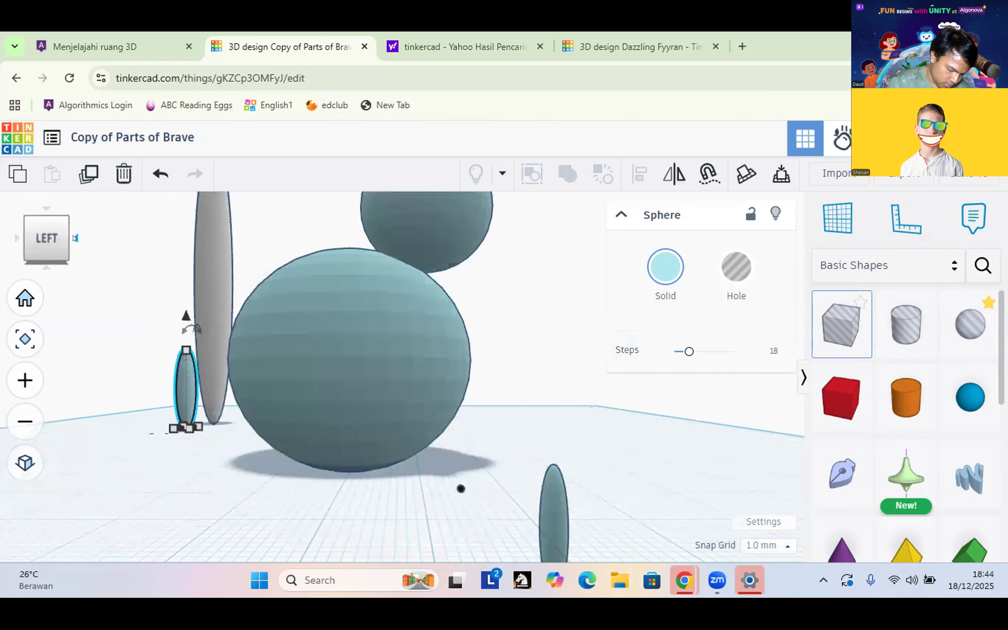
pyautogui.click(74, 236)
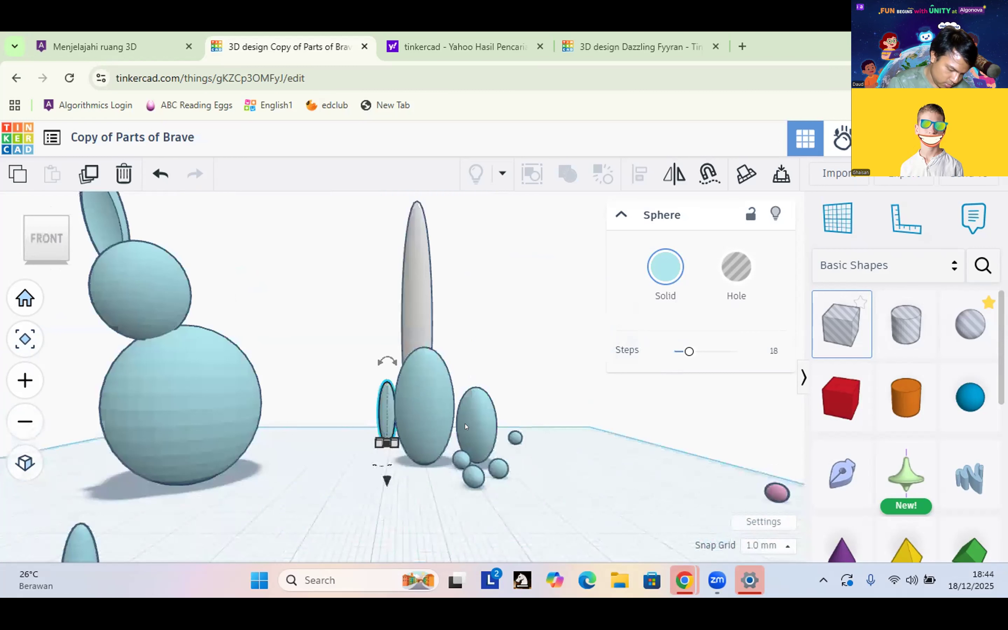
pyautogui.press('Left')
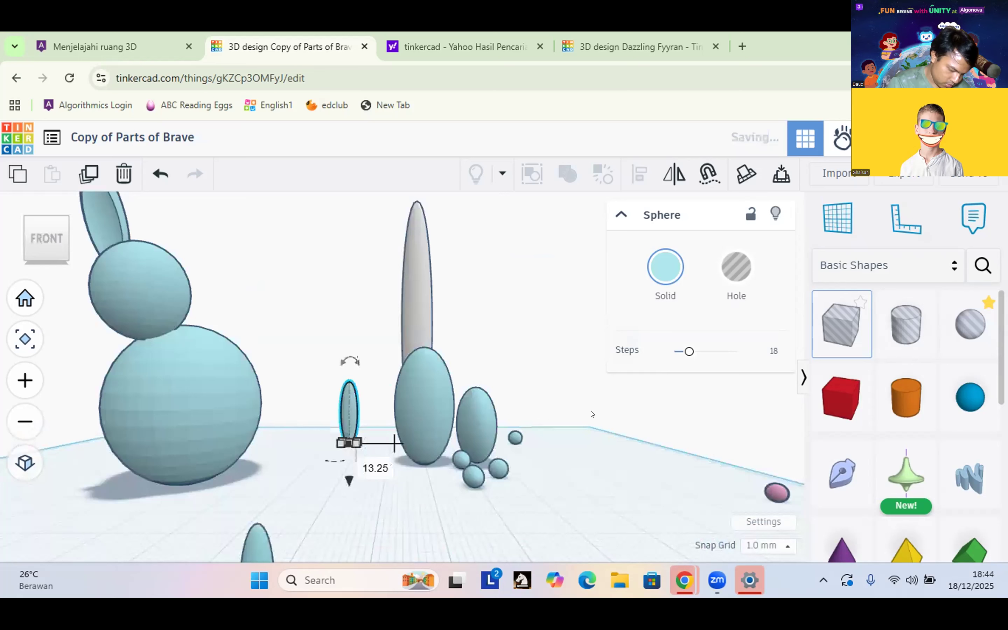
# Move the smaller oval leg shape slightly away from the larger one, and select the larger oval to inspect it from behind
pyautogui.moveTo(477, 415); pyautogui.dragTo(592, 414)
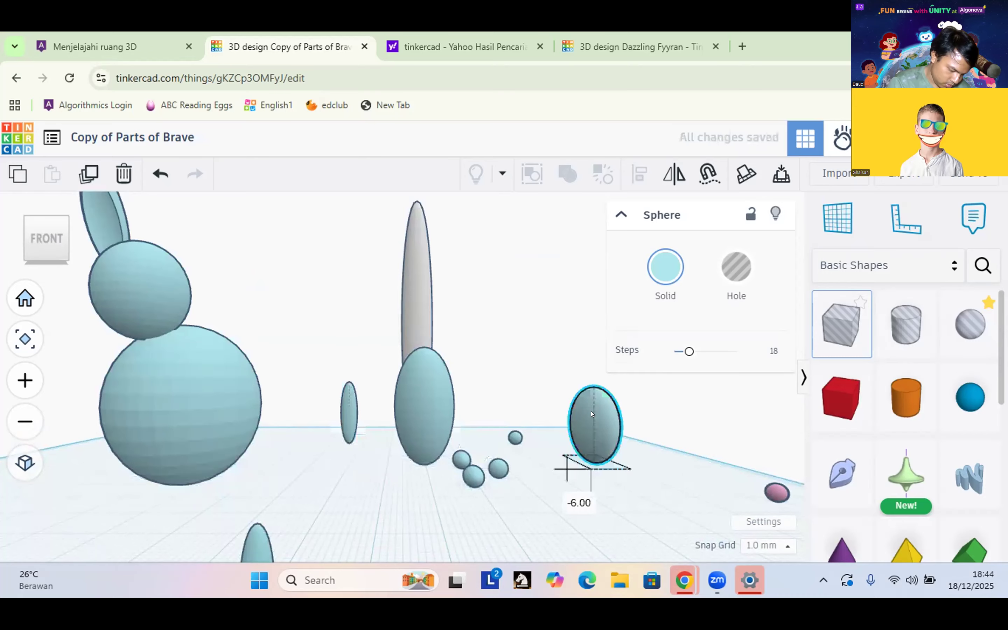
pyautogui.moveTo(580, 368)
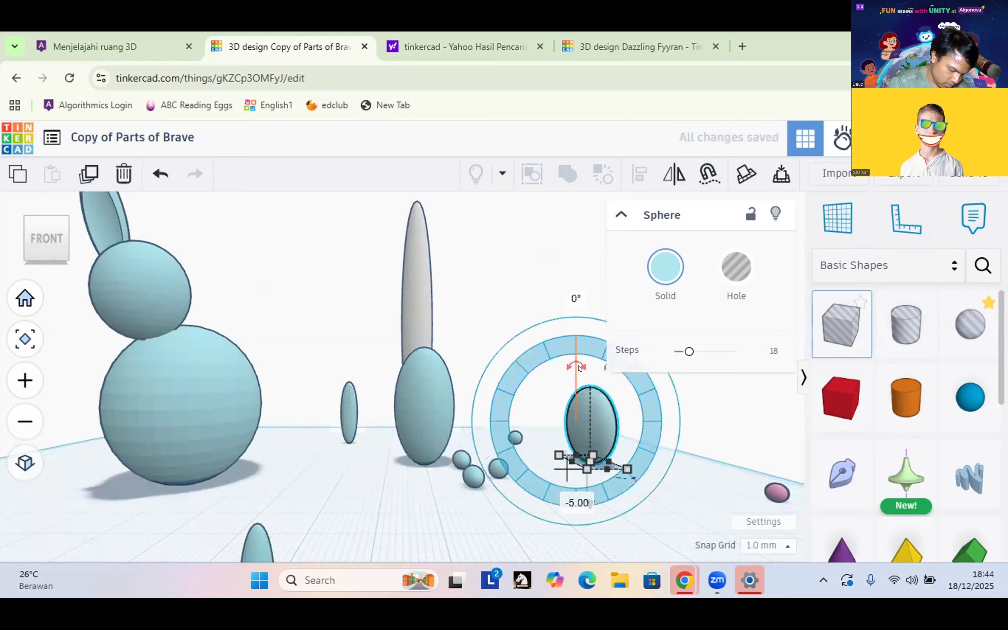
pyautogui.moveTo(590, 410); pyautogui.dragTo(496, 410)
pyautogui.click(406, 393)
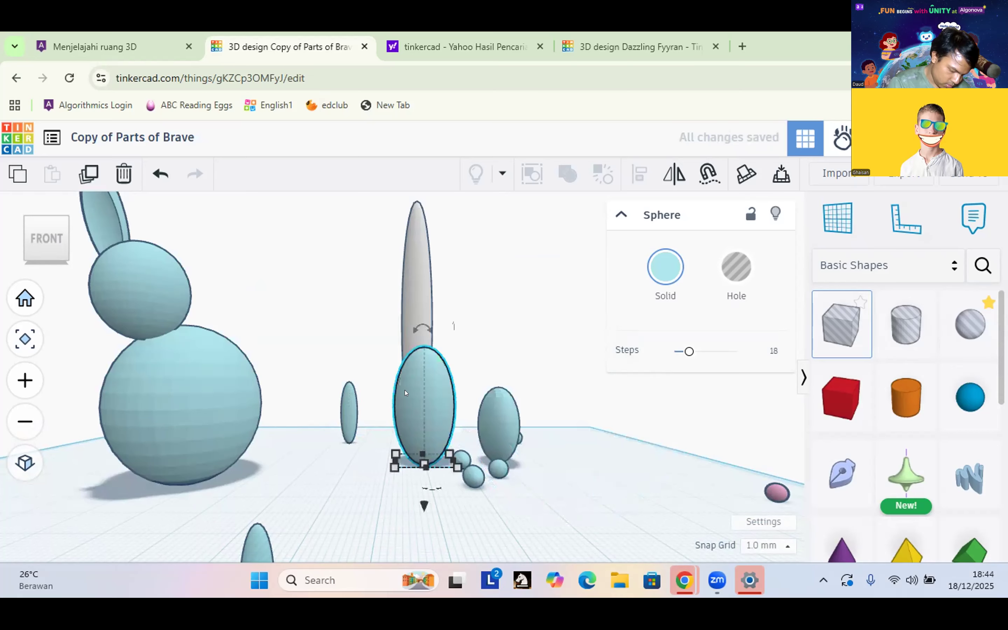
pyautogui.moveTo(109, 250); pyautogui.dragTo(109, 250, button='right')
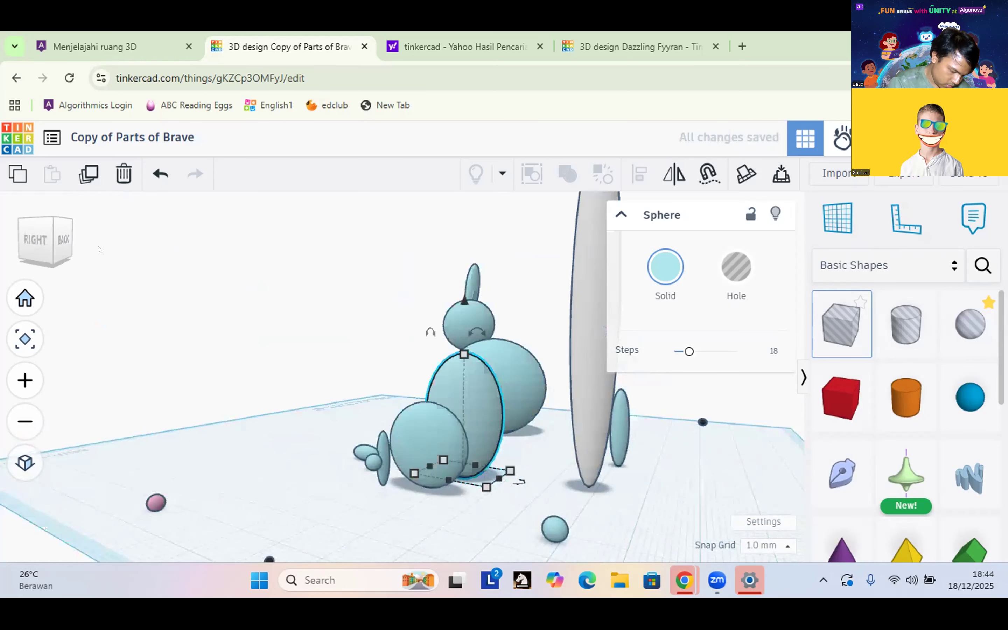
# Move the tall white ellipsoid away from the larger oval toward the slim ellipsoids, viewed from the back
pyautogui.click(49, 239)
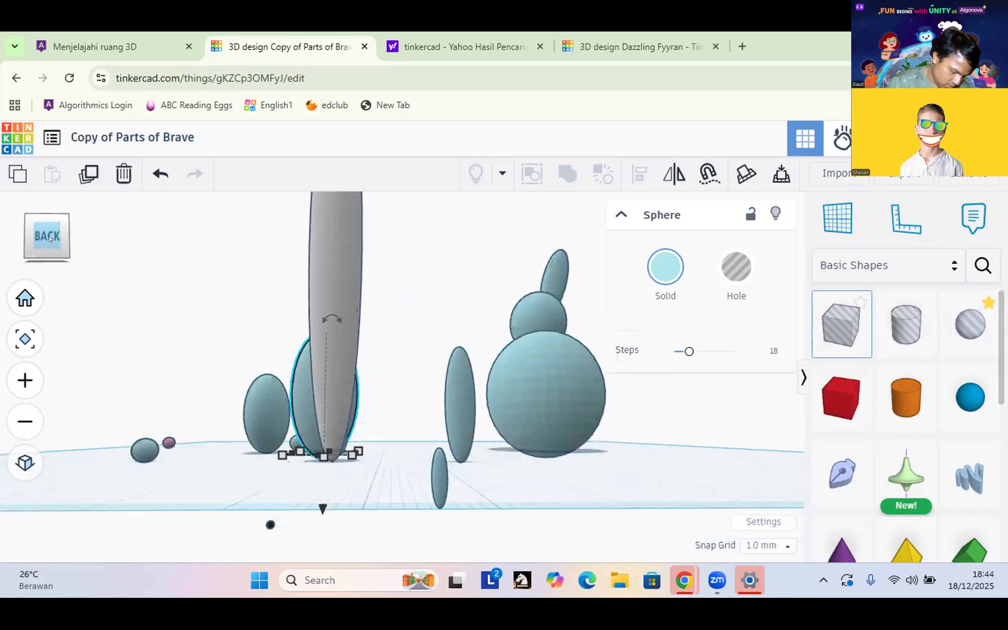
pyautogui.moveTo(417, 284); pyautogui.dragTo(418, 310, button='right')
pyautogui.click(330, 315)
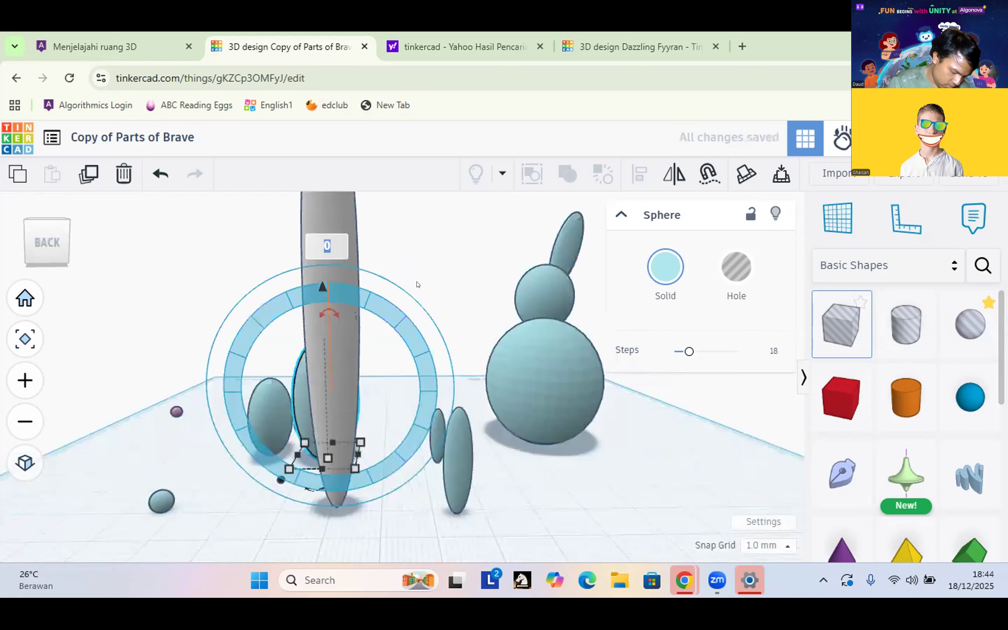
pyautogui.moveTo(357, 315); pyautogui.dragTo(417, 284)
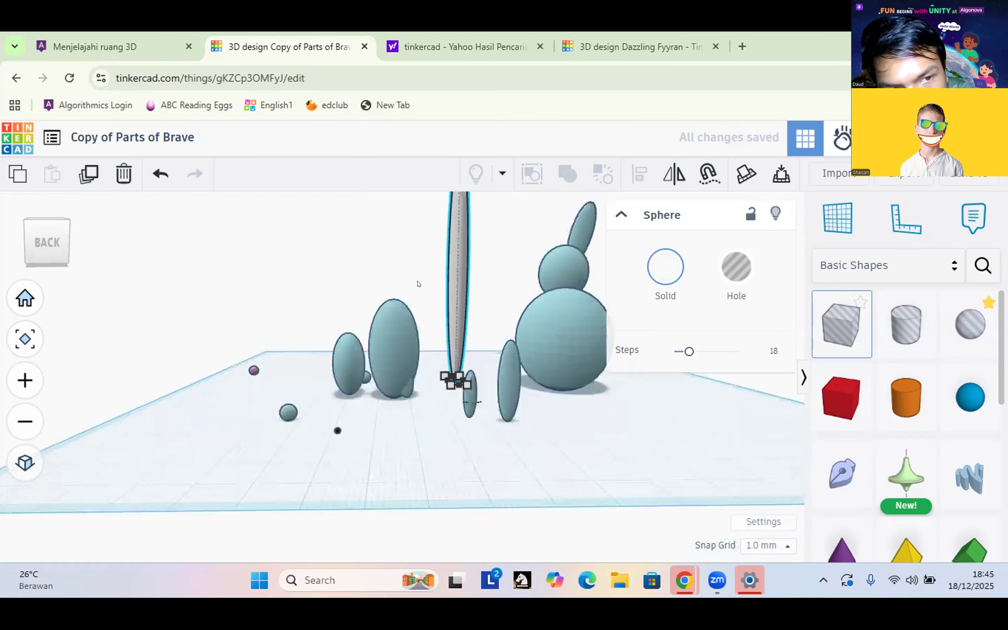
# Try to move the tall white ellipsoid farther away and adjust the small slim ellipsoid, and undo these last changes
pyautogui.scroll(5, 418, 284)
pyautogui.scroll(3, 419, 283)
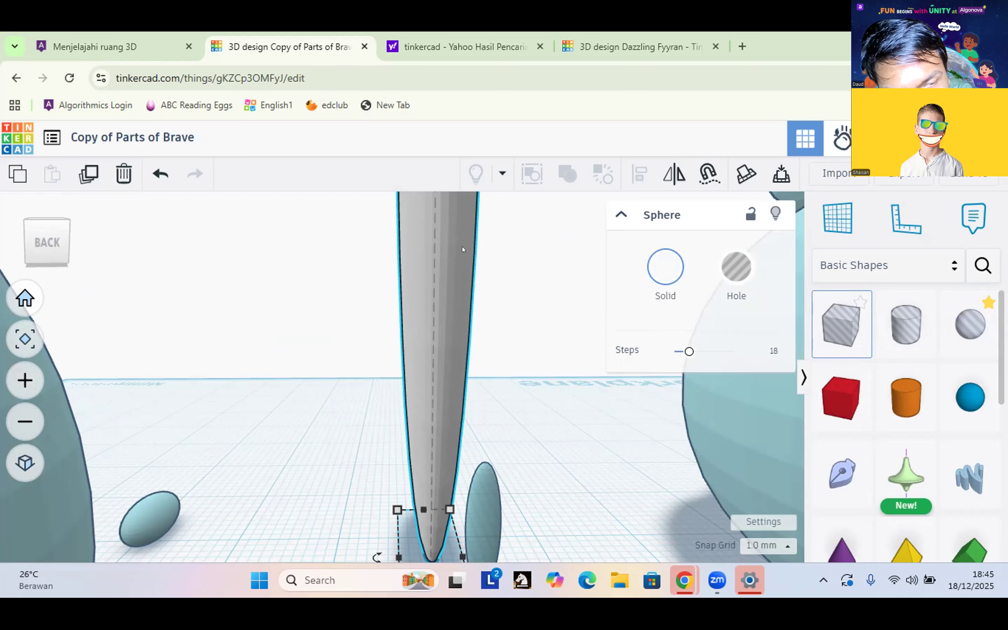
pyautogui.moveTo(462, 250); pyautogui.dragTo(462, 248)
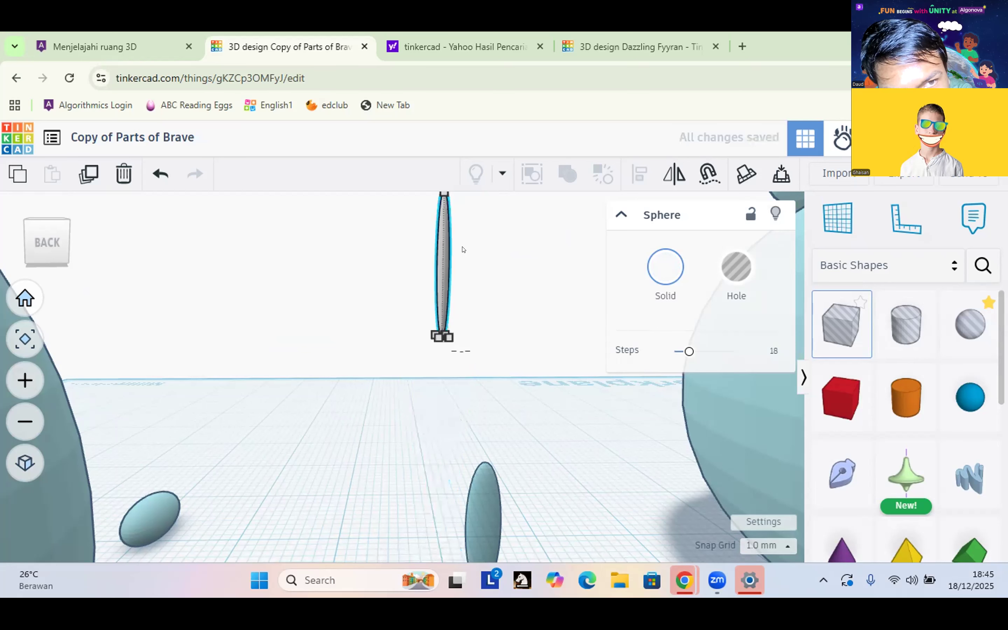
pyautogui.scroll(-3, 484, 438)
pyautogui.click(484, 438)
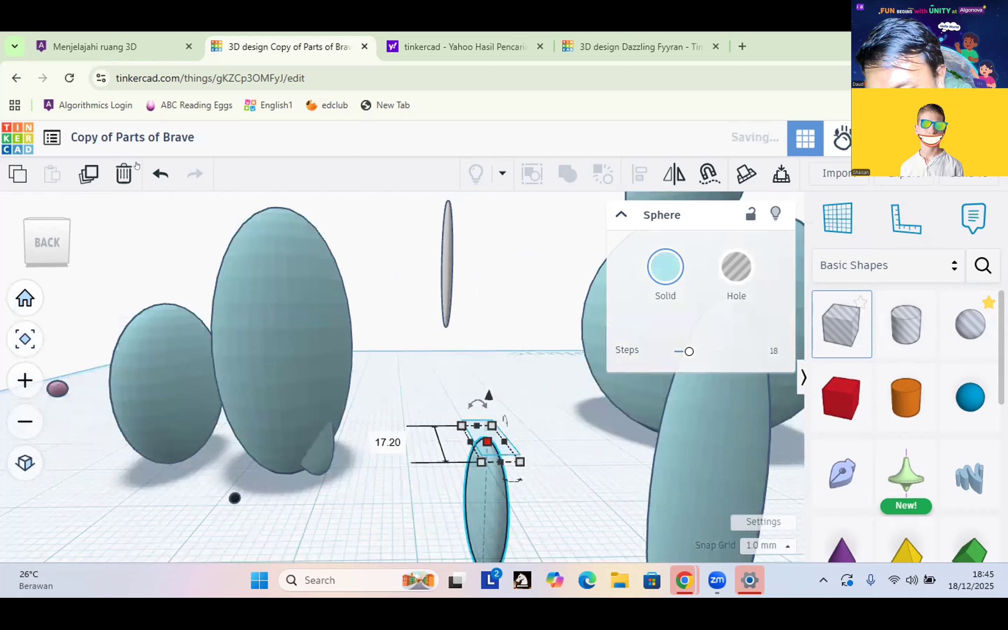
pyautogui.click(156, 175)
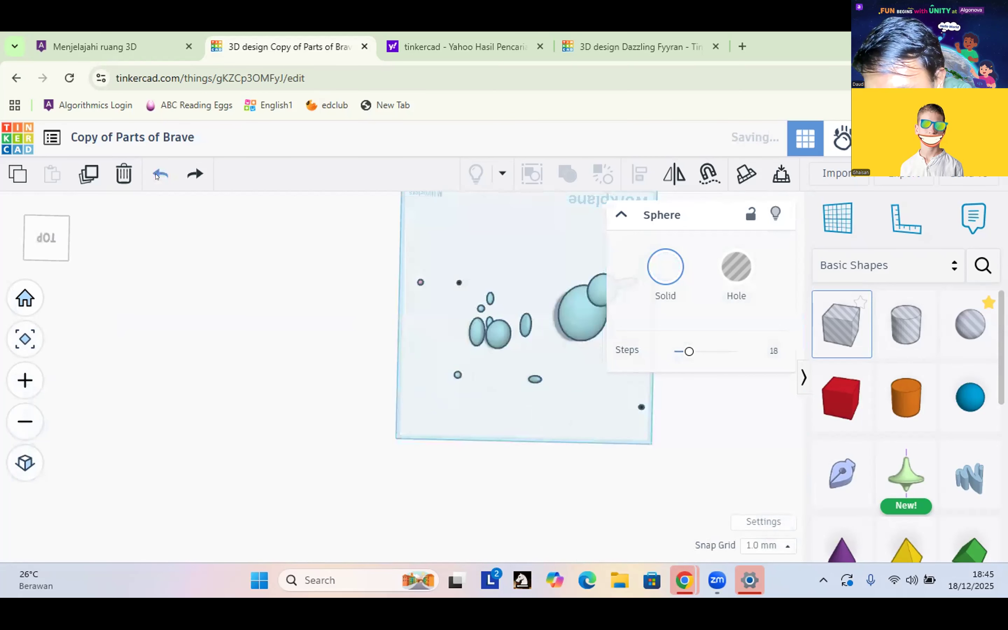
pyautogui.click(156, 175)
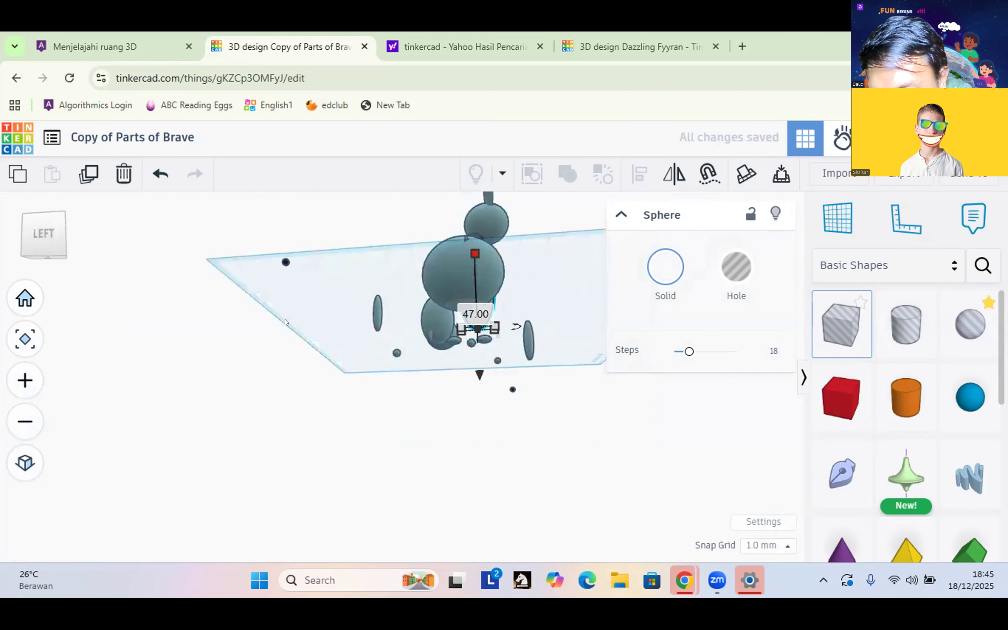
# Reduce the white ellipsoid's height to 12 mm and lift it against the back of the rabbit's body as its tail
pyautogui.moveTo(286, 309); pyautogui.dragTo(285, 344)
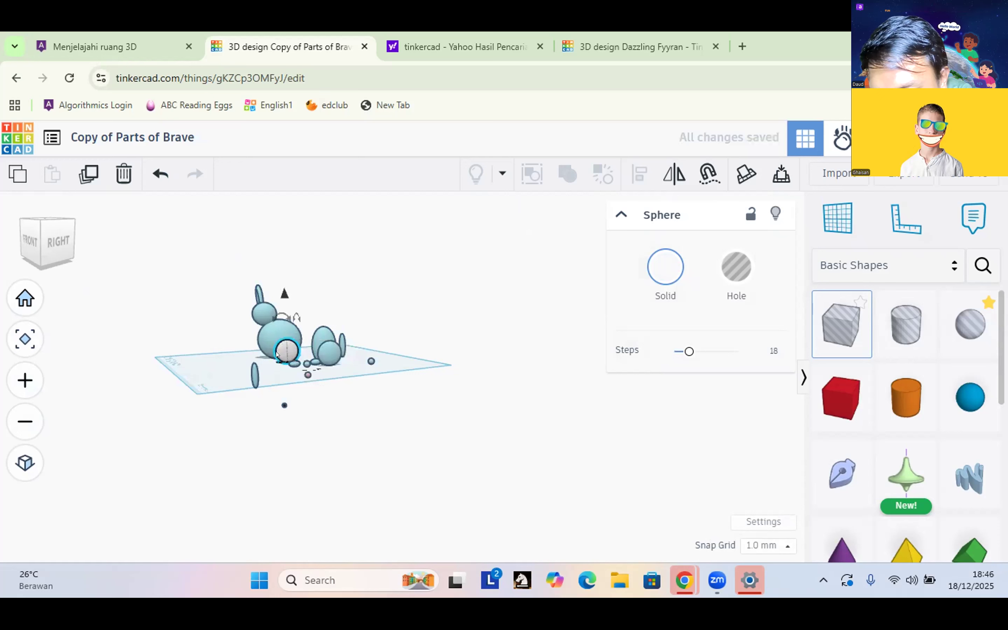
pyautogui.scroll(3, 277, 354)
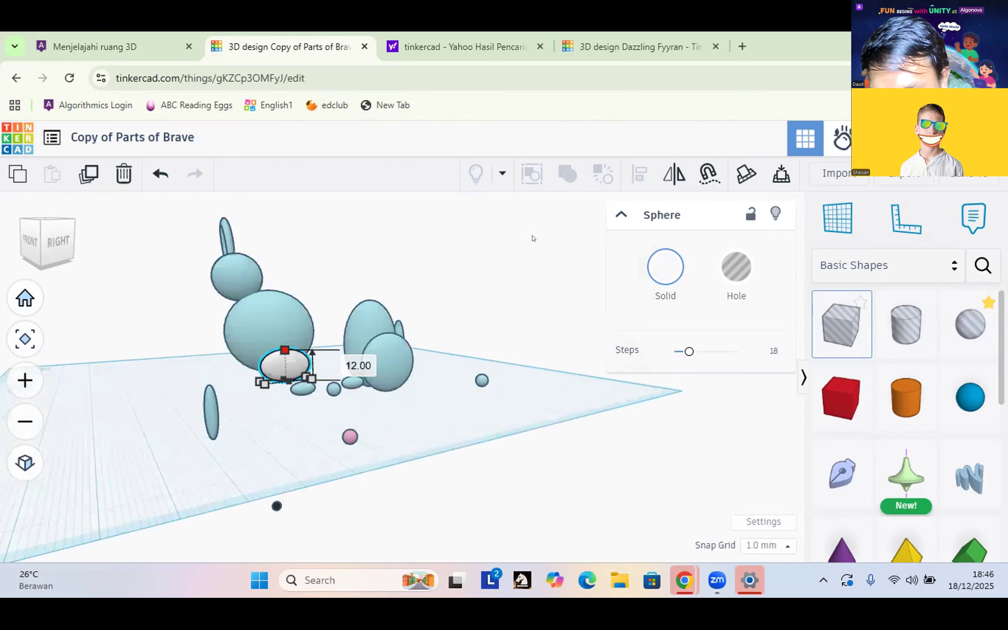
pyautogui.moveTo(533, 238); pyautogui.dragTo(408, 271, button='right')
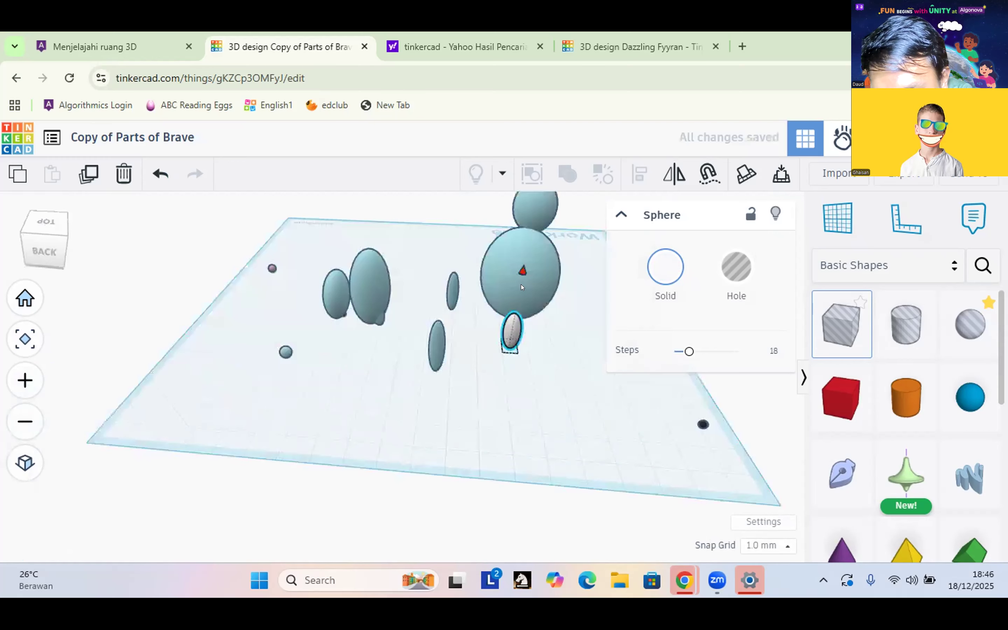
pyautogui.moveTo(522, 273); pyautogui.dragTo(528, 241)
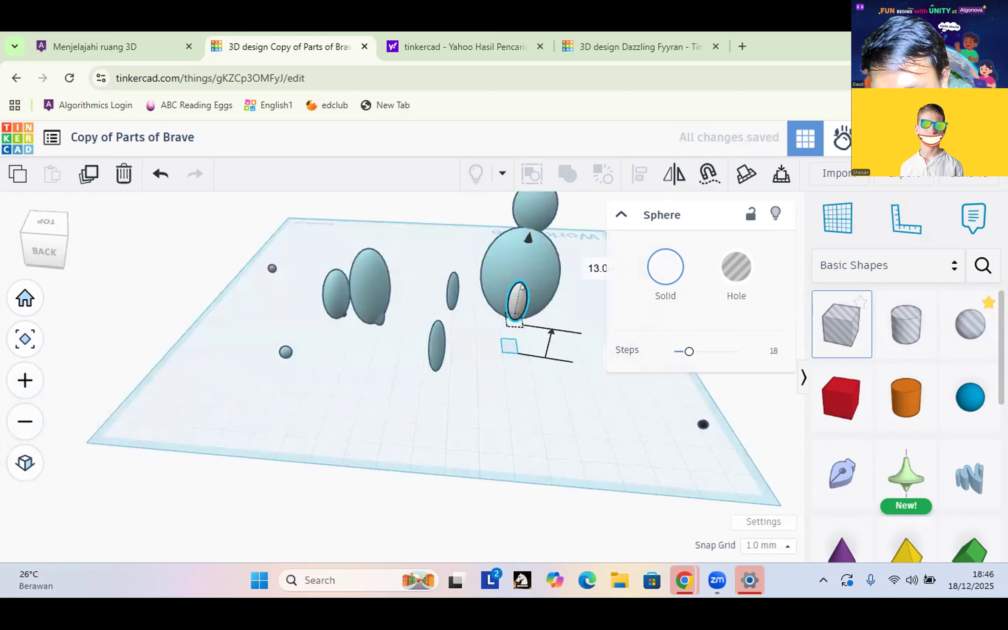
pyautogui.moveTo(517, 301); pyautogui.dragTo(528, 286)
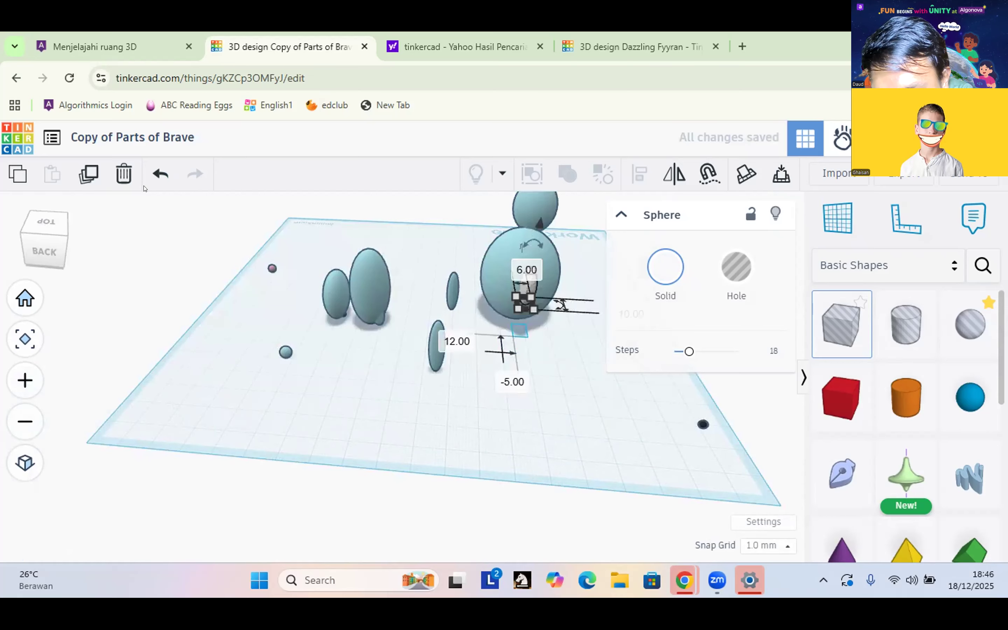
pyautogui.click(159, 187)
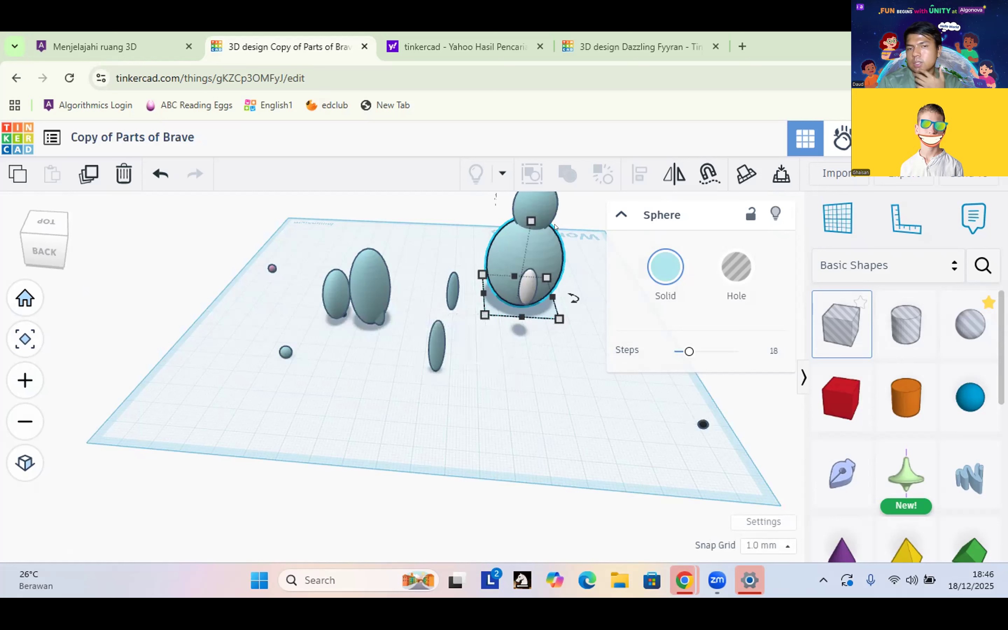
# Select the rabbit's body together with the white tail and examine how they fit from behind
pyautogui.scroll(-5, 547, 258)
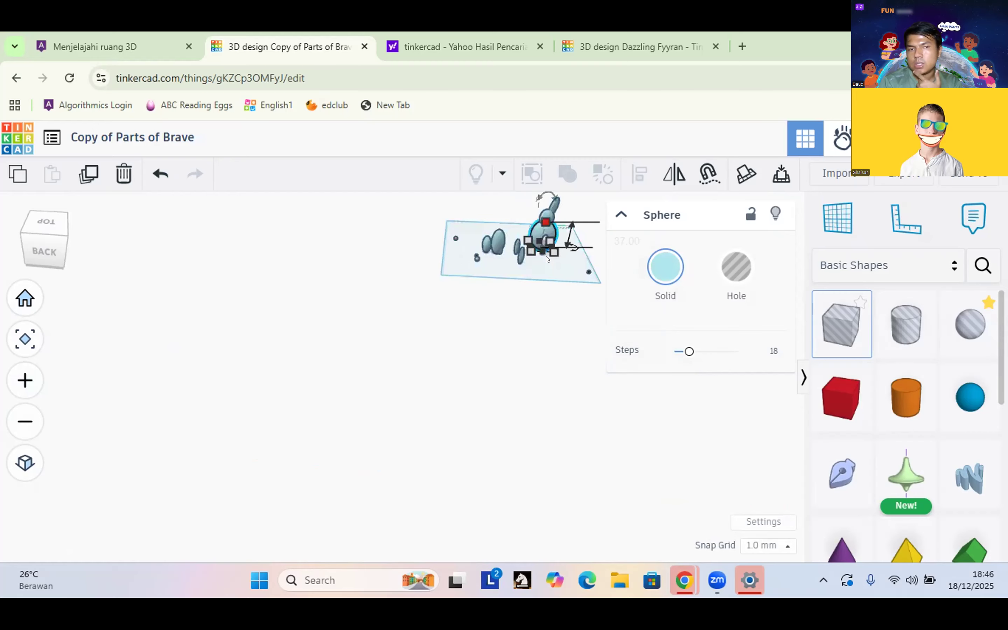
pyautogui.scroll(4, 583, 240)
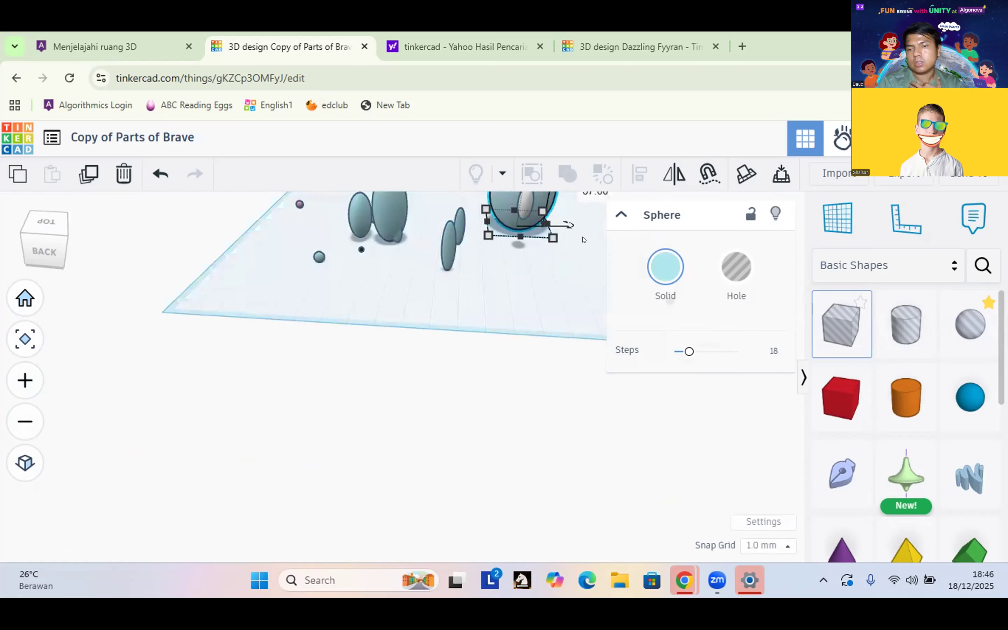
pyautogui.click(36, 214)
pyautogui.click(36, 223)
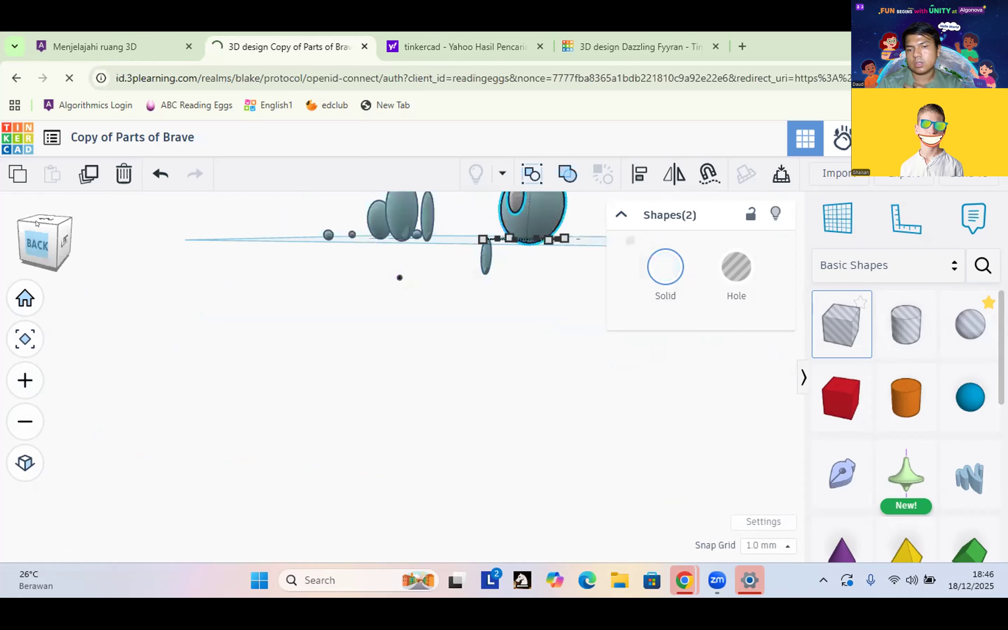
pyautogui.moveTo(517, 199); pyautogui.dragTo(521, 239, button='right')
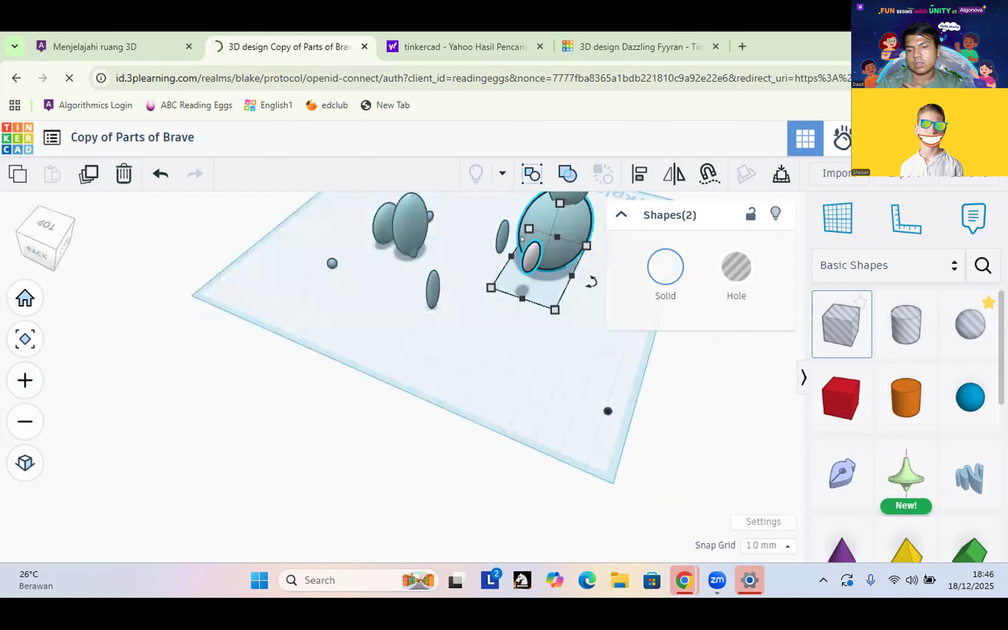
pyautogui.scroll(-3, 543, 212)
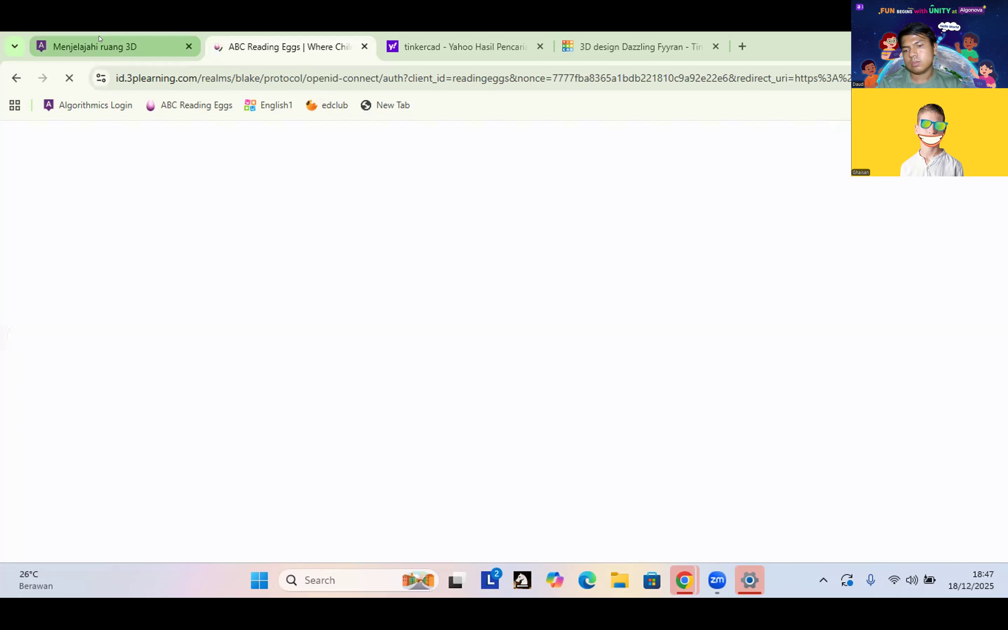
# Check the open browser pages for the rabbit design, including the lesson, the Yahoo results and the Dazzling Fyyran design
pyautogui.click(99, 39)
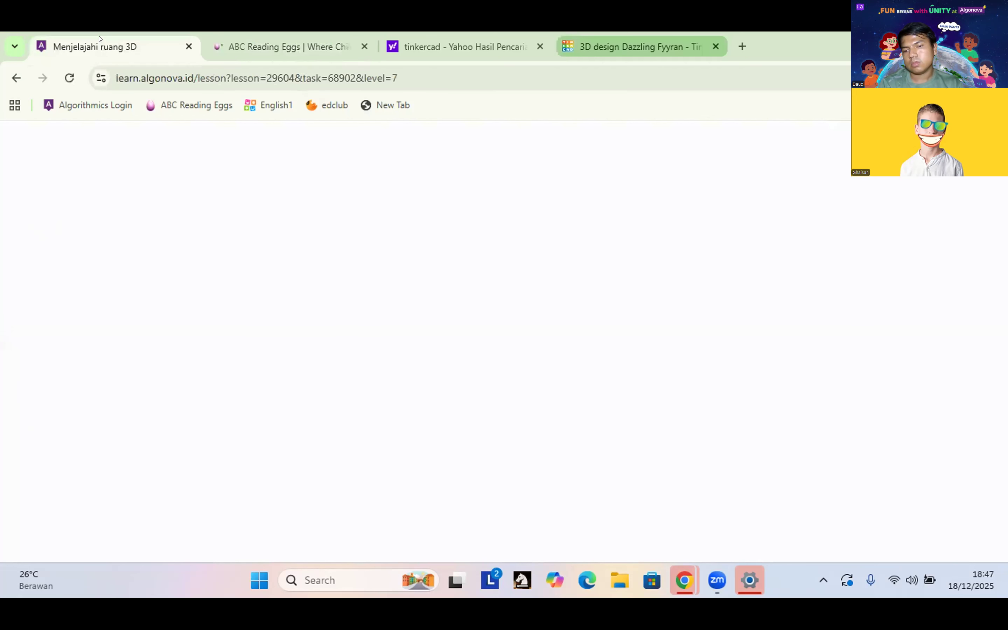
pyautogui.click(640, 47)
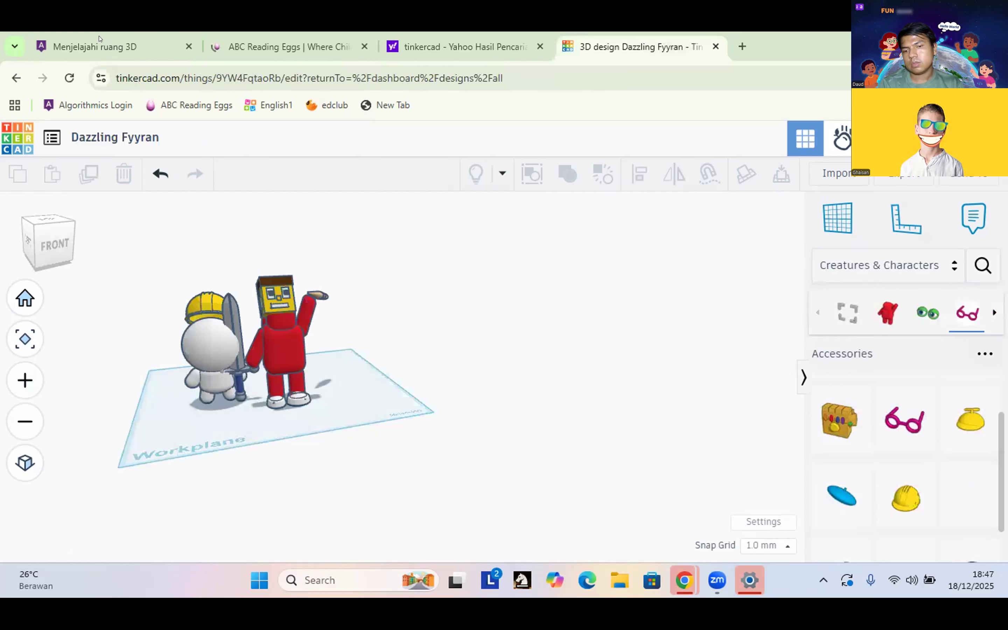
pyautogui.click(465, 47)
pyautogui.click(640, 46)
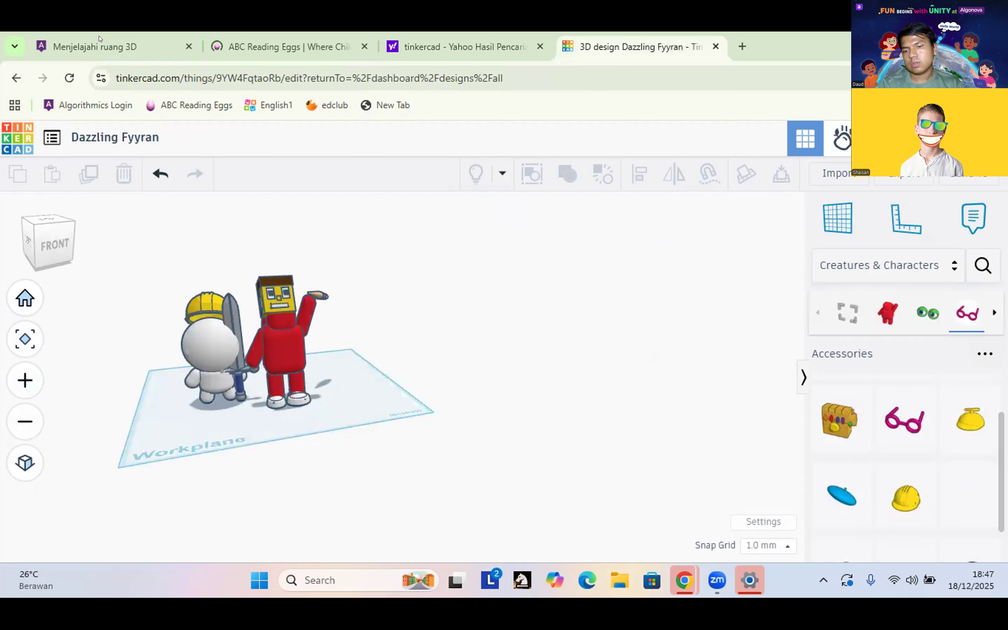
pyautogui.click(289, 46)
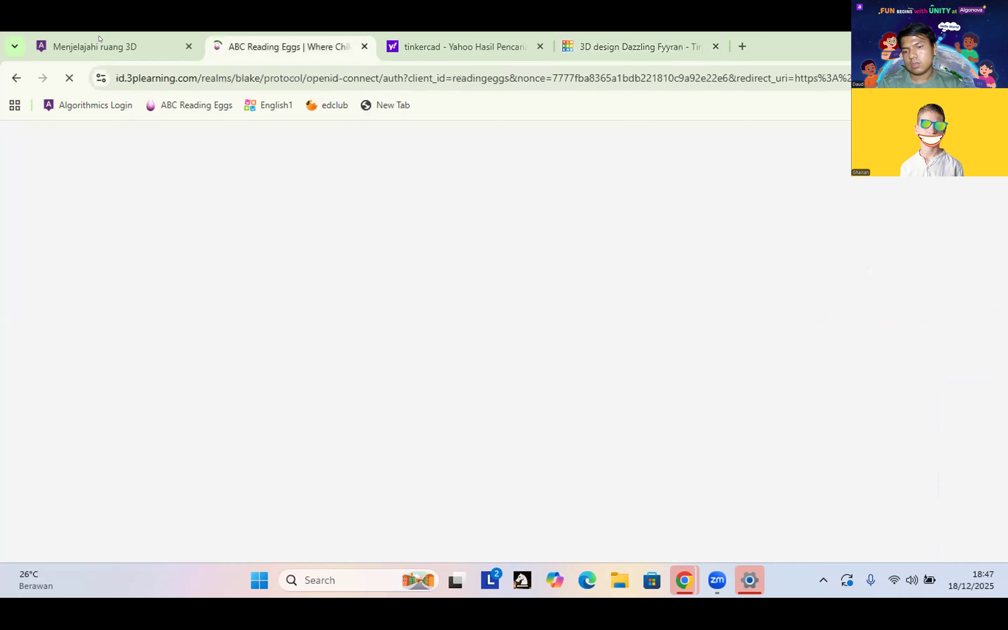
pyautogui.click(464, 46)
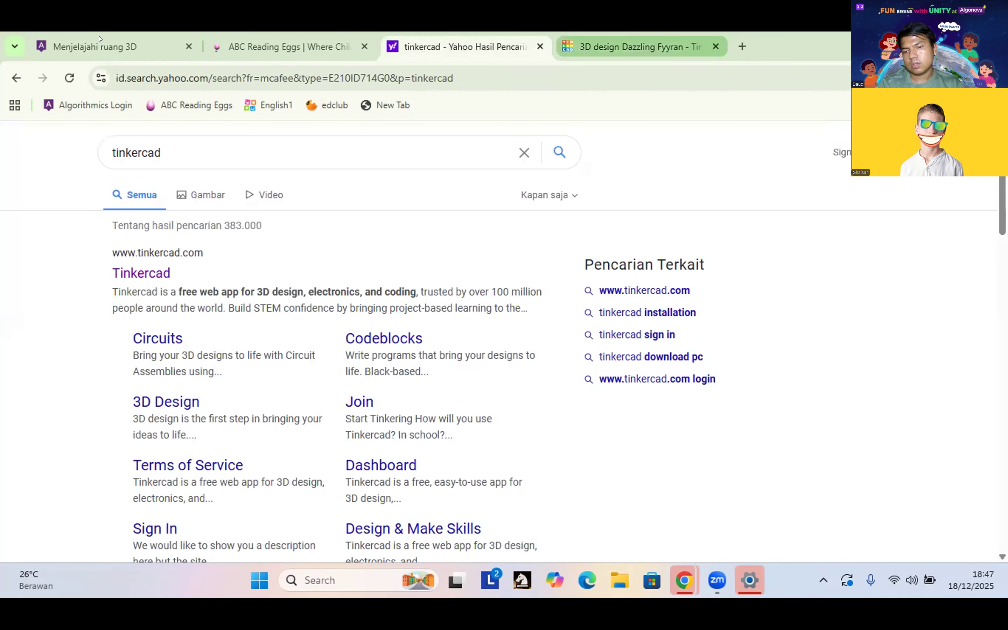
pyautogui.click(641, 46)
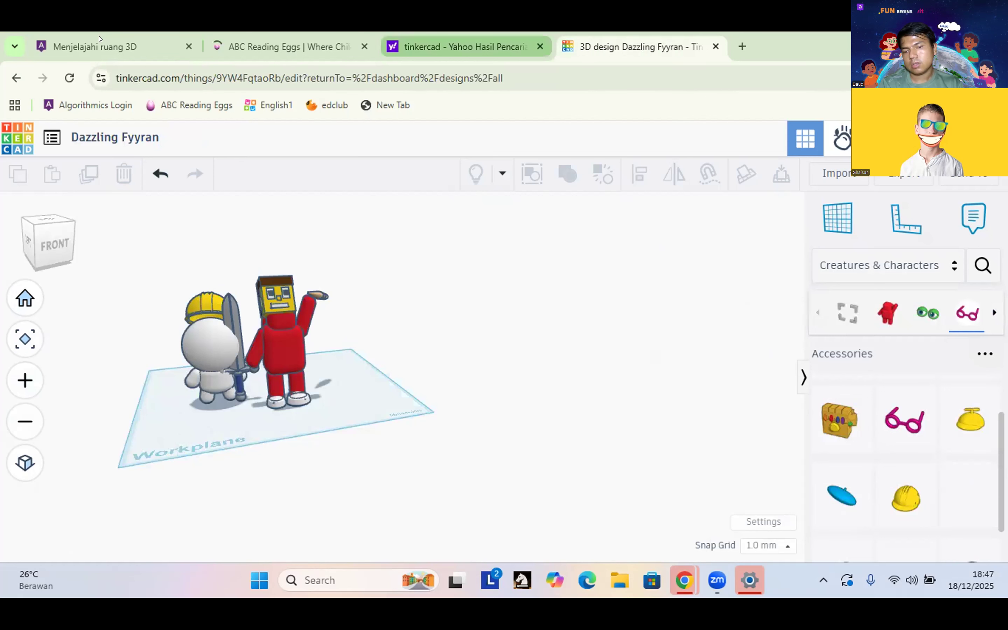
pyautogui.click(465, 46)
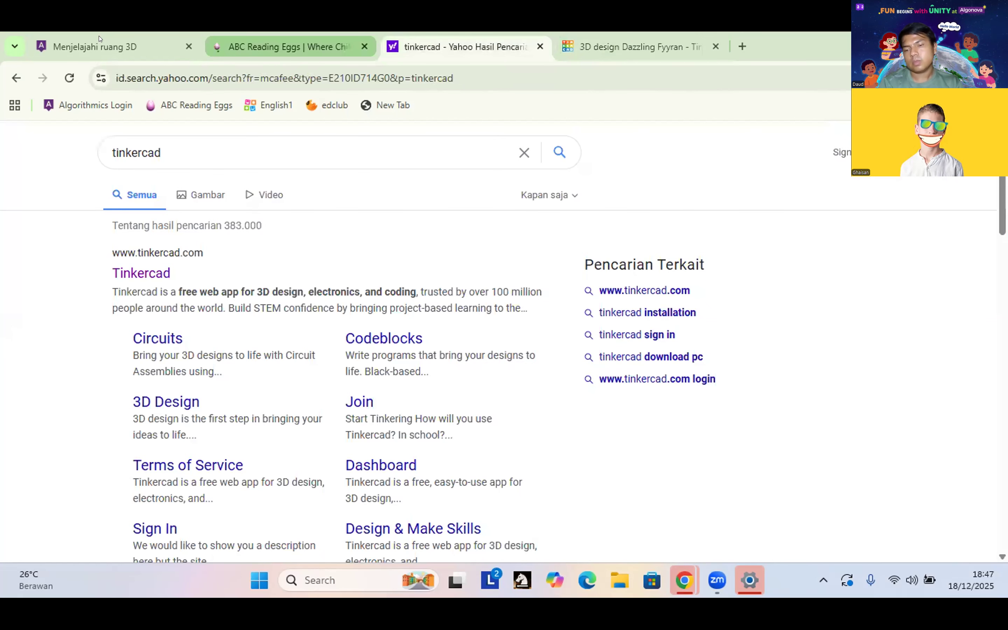
# Close the ABC Reading Eggs page and open the Tinkercad site from the Yahoo search results
pyautogui.click(283, 47)
pyautogui.click(364, 47)
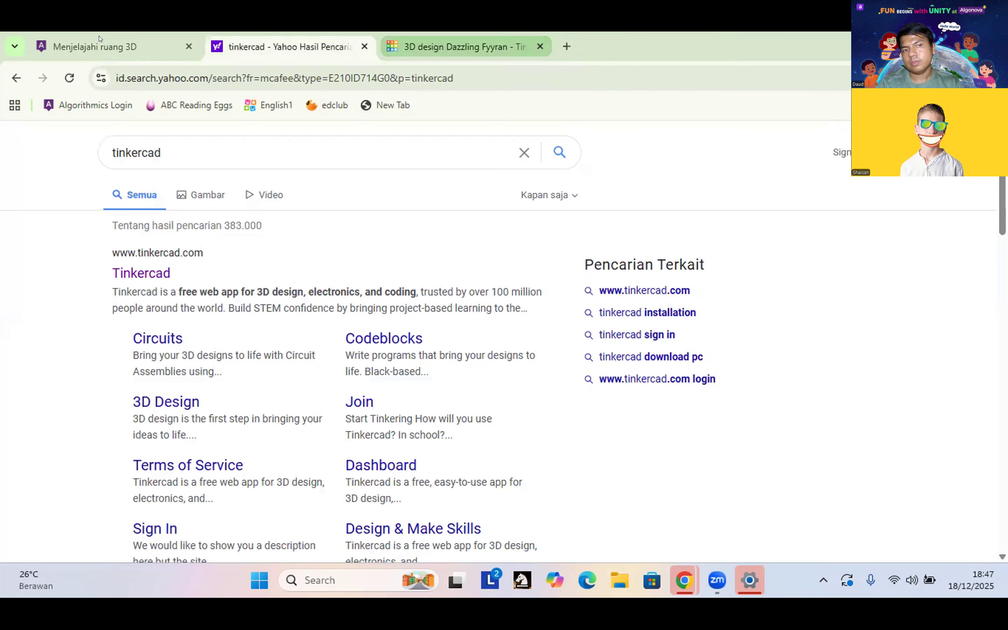
pyautogui.click(465, 47)
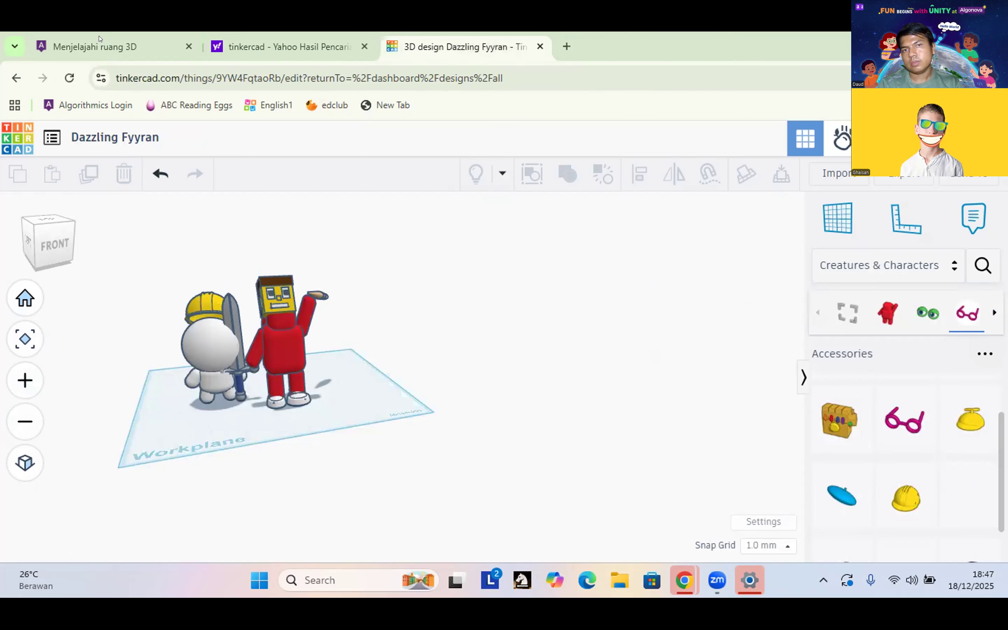
pyautogui.click(99, 39)
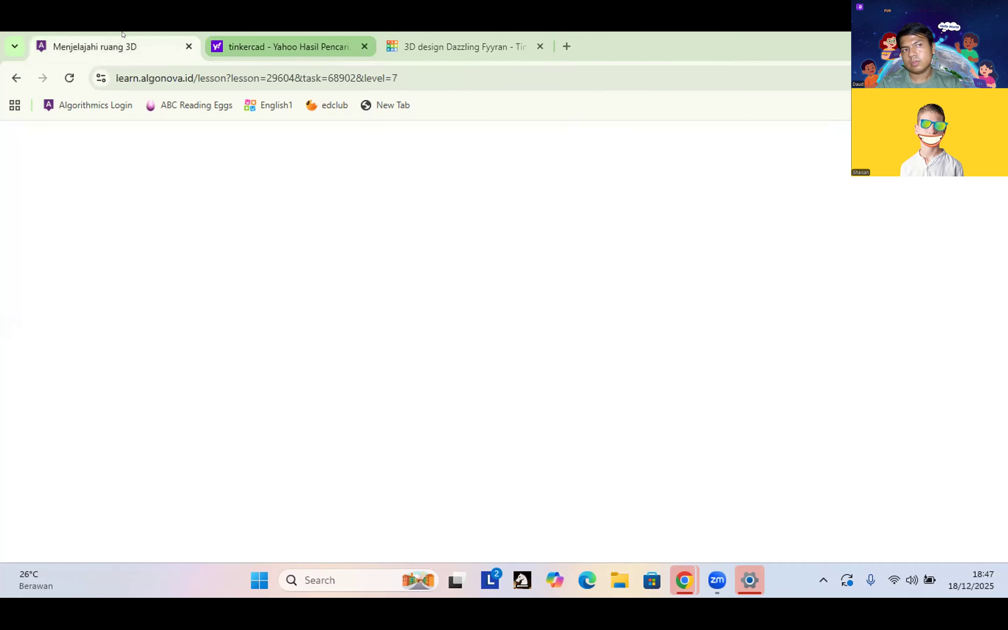
pyautogui.hotkey('ctrl', 'Tab')
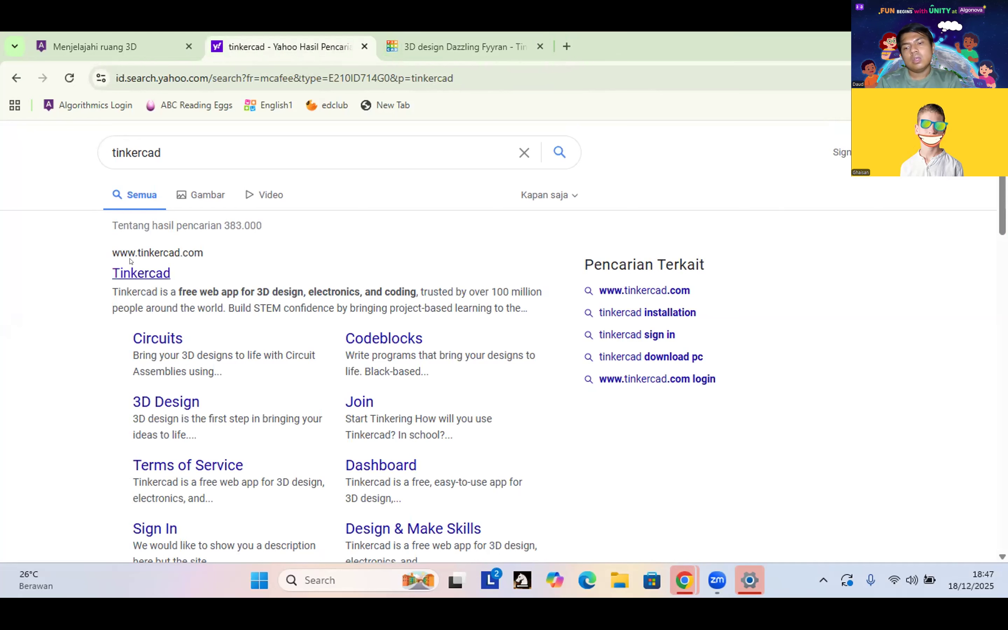
pyautogui.click(133, 271)
# In the Algonova lesson, mark all three rabbit task requirements as done and go on to the next level
pyautogui.hotkey('ctrl', '1')
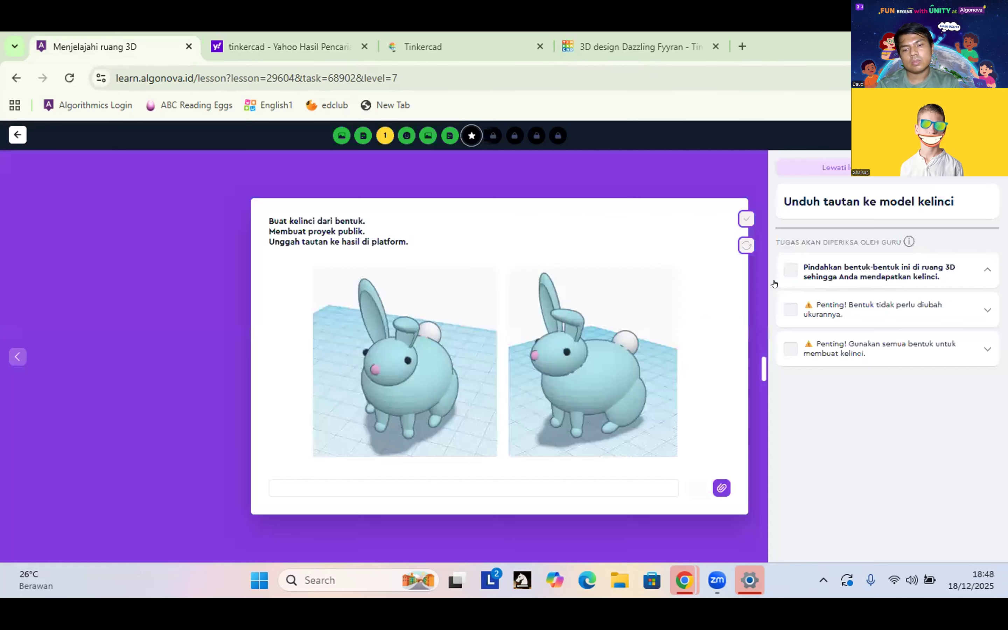
pyautogui.click(783, 310)
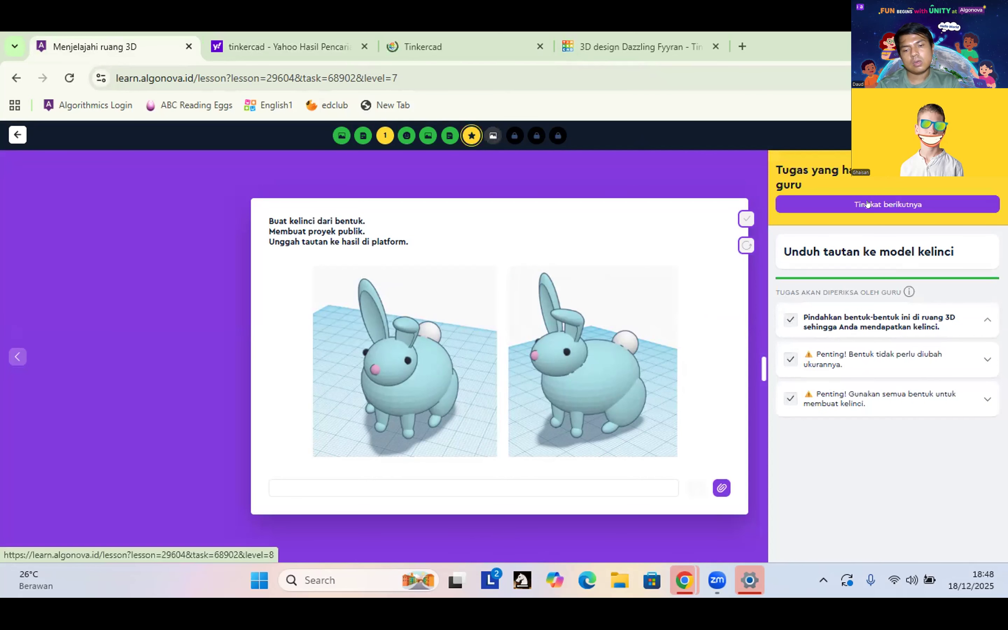
pyautogui.click(867, 203)
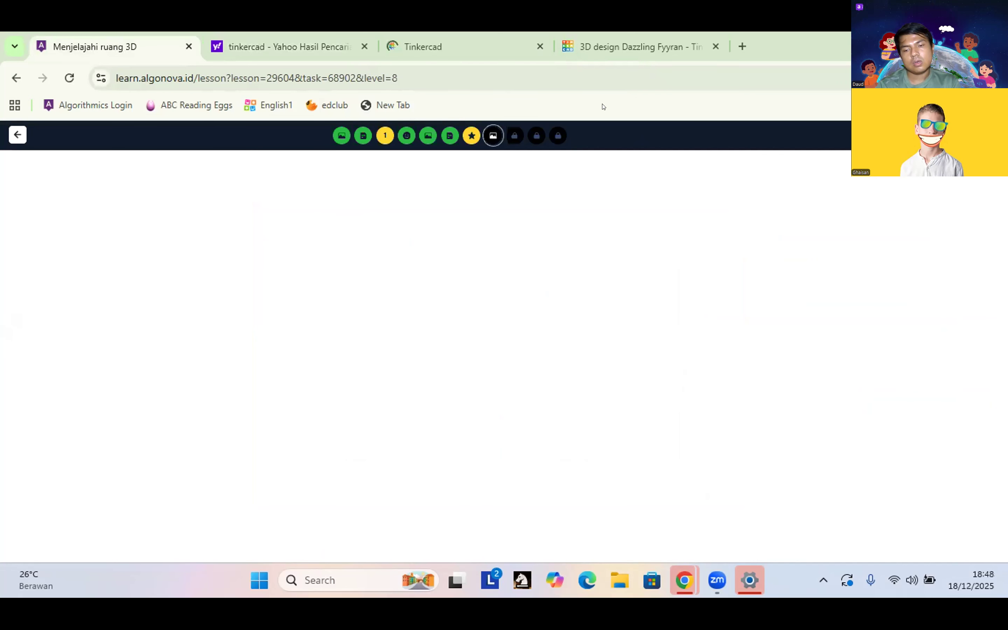